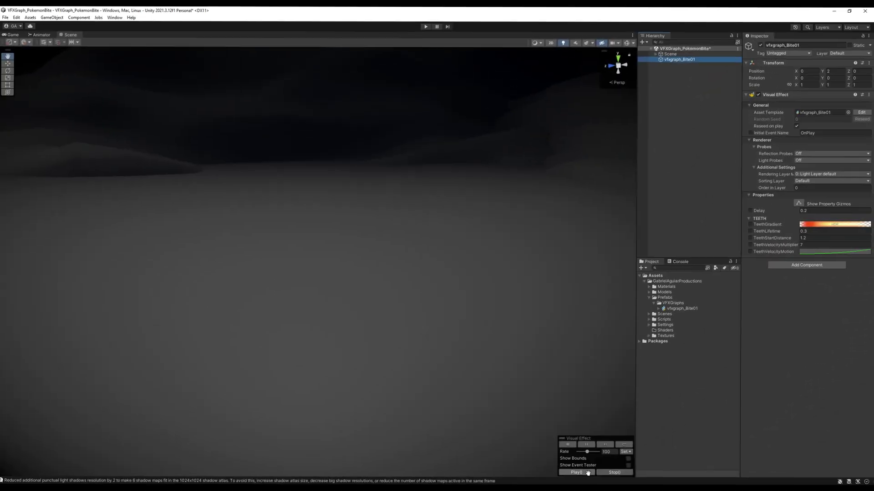
Play the existing vfxgraph_Bite01 effect and replay it at a reduced play rate
click(590, 472)
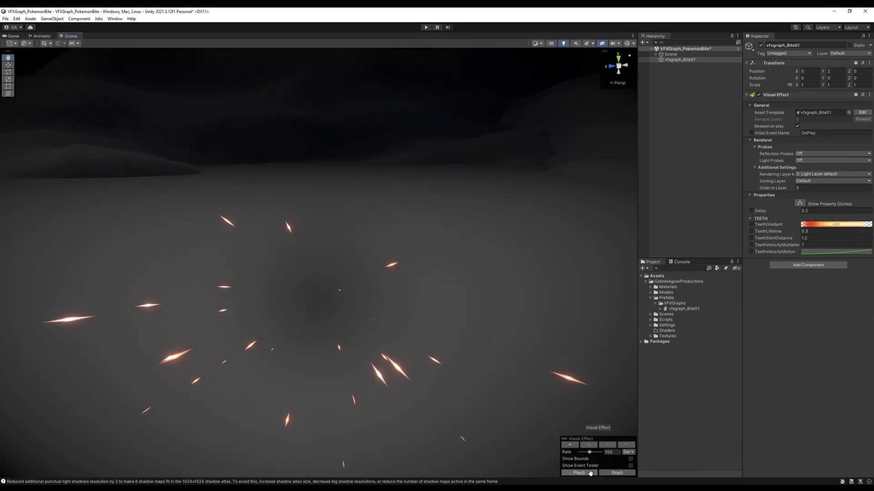
drag(590, 453, 584, 454)
click(579, 472)
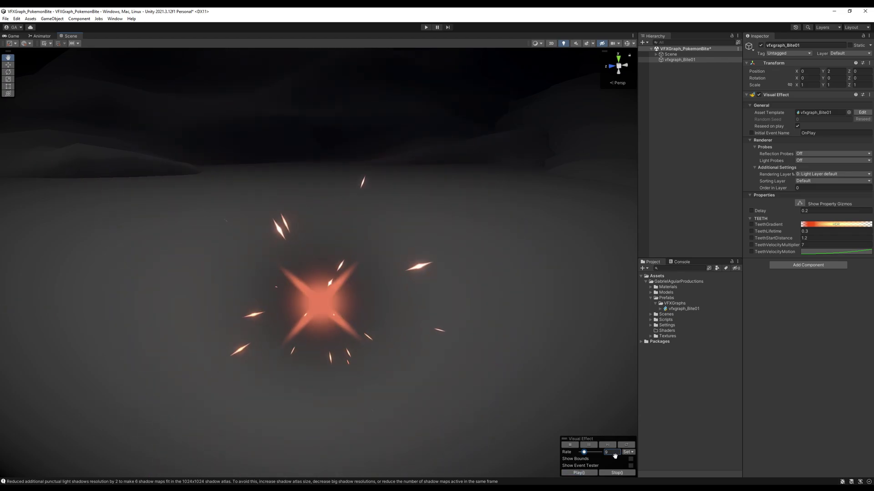
Create a Visual Effect Graph named vfxgraph_Bite_tut in the VFXGraphs folder
click(674, 303)
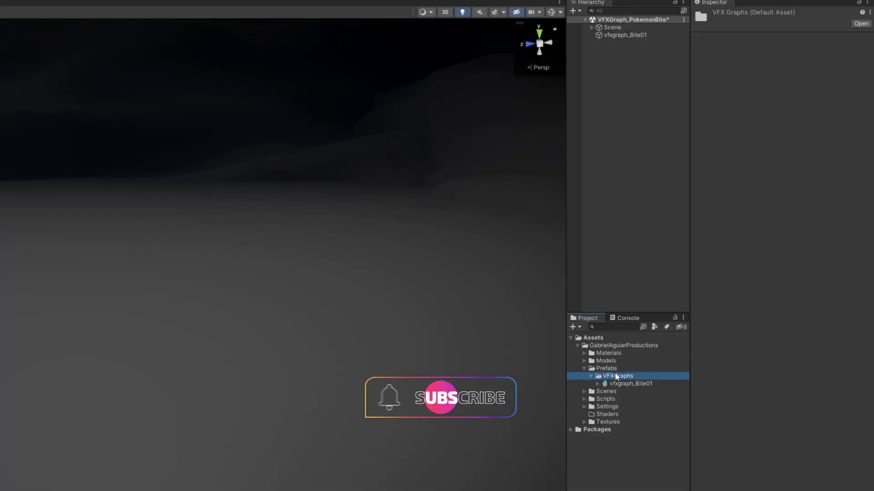
right_click(616, 376)
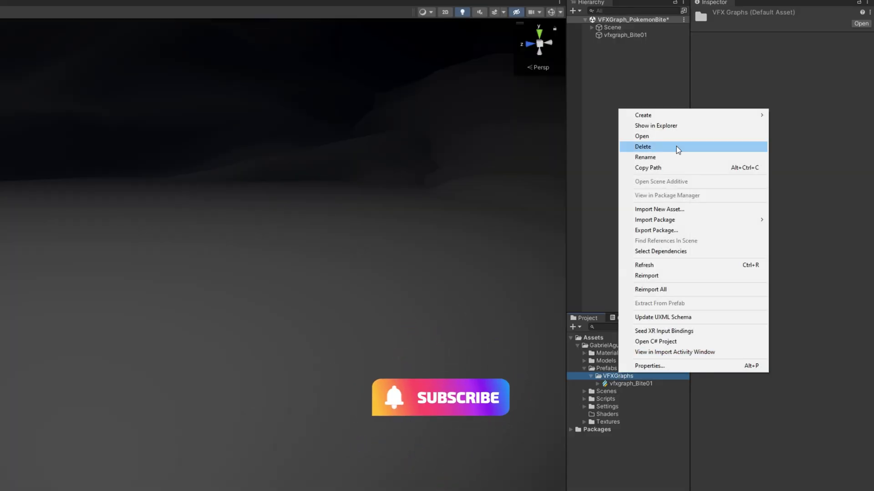
mouse_move(696, 114)
mouse_move(582, 416)
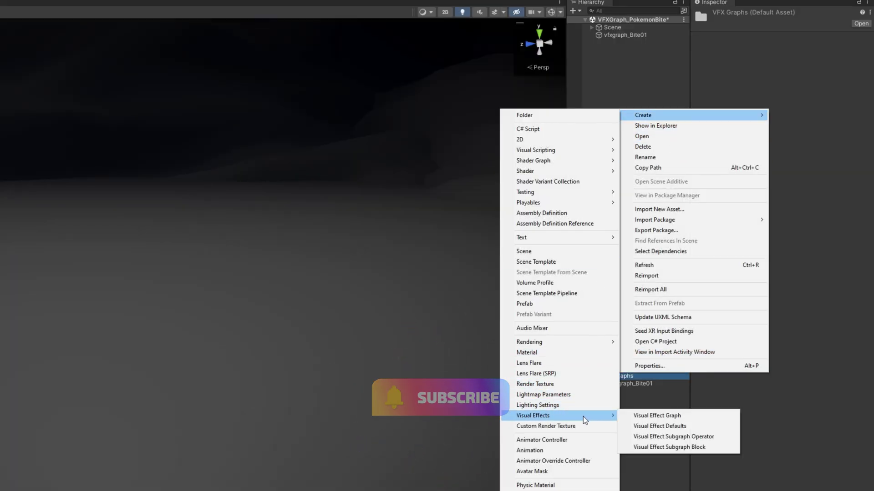
click(714, 418)
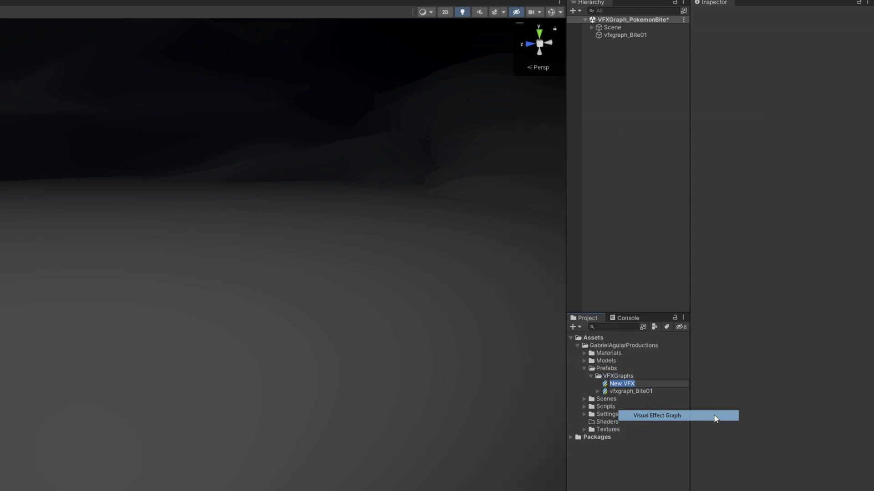
text(vfxgraph_Bite_tut)
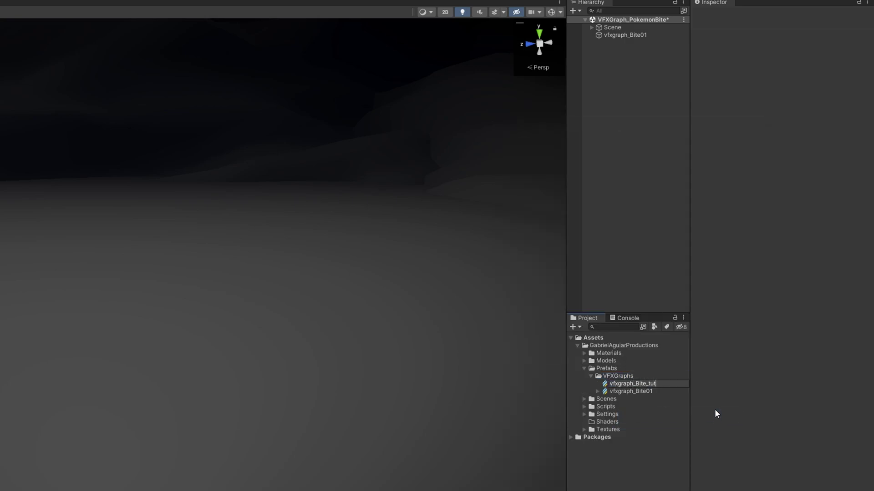
key(Return)
Add the vfxgraph_Bite_tut effect to the scene and set its Y position to 2
drag(651, 391, 631, 147)
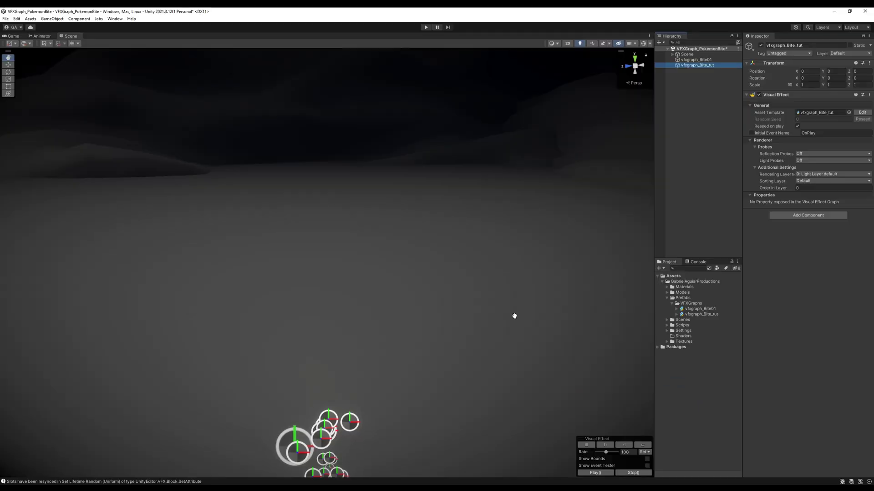
right_drag(514, 316, 488, 346)
click(833, 71)
text(2)
right_drag(482, 211, 460, 192)
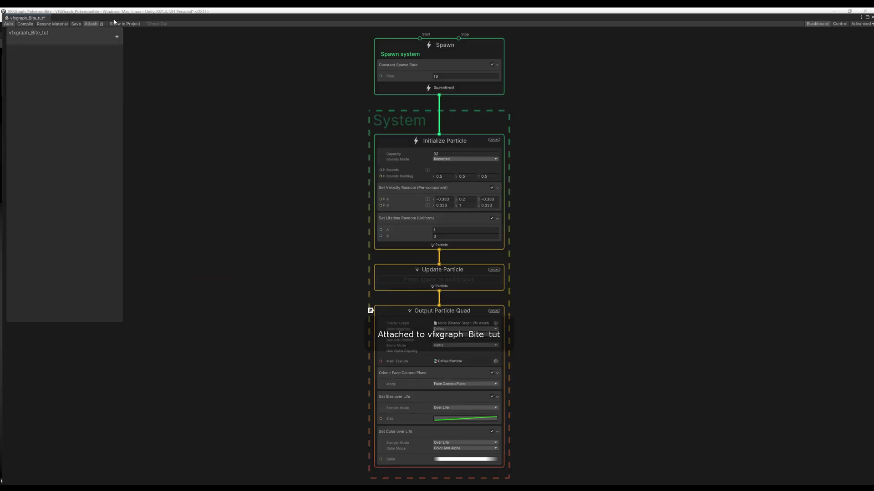
Dock the vfxgraph_Bite_tut graph window beside the Scene view so both are visible together
drag(113, 20, 513, 87)
drag(432, 85, 592, 141)
drag(435, 140, 161, 140)
middle_drag(471, 171, 341, 161)
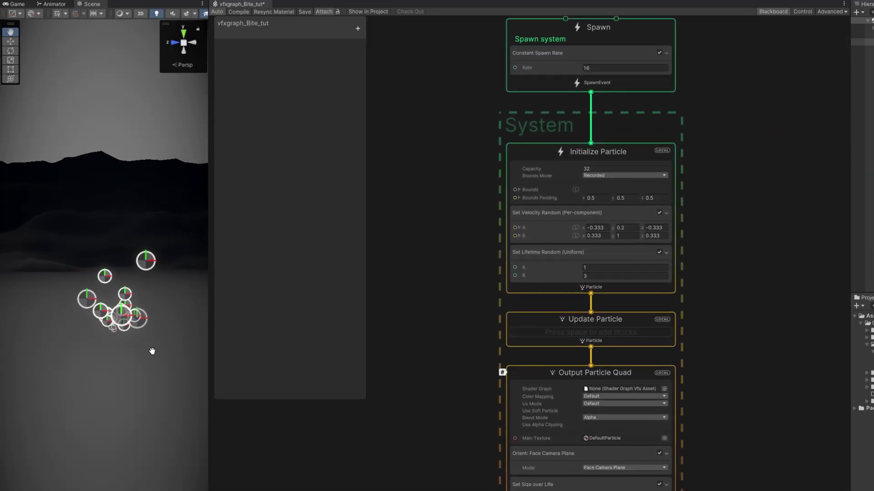
middle_drag(445, 167, 445, 198)
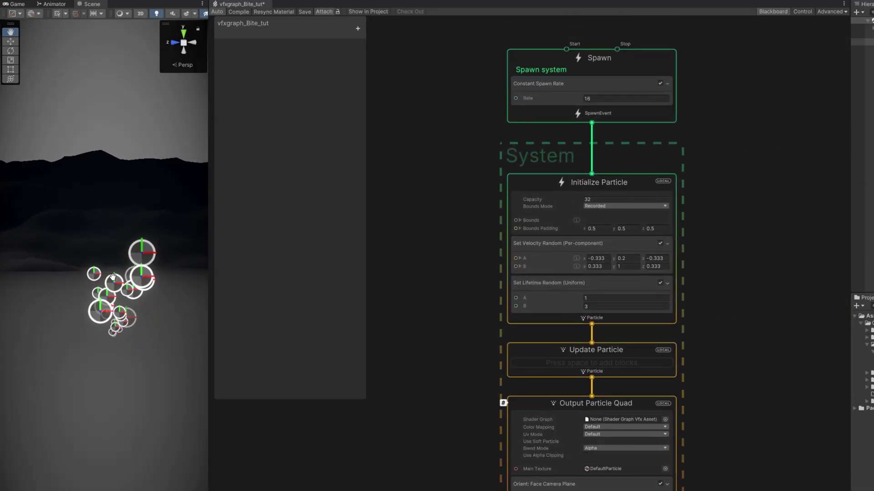
Replace the Spawn context's Constant Spawn Rate with a Single Burst block and show the VFX Control panel below the blackboard
click(547, 89)
key(Delete)
click(547, 85)
key(space)
text(burs)
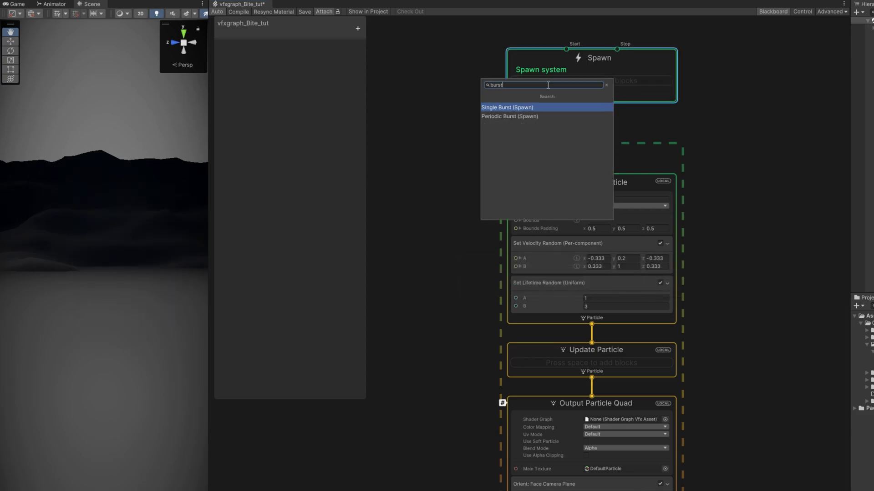
text(t)
key(Return)
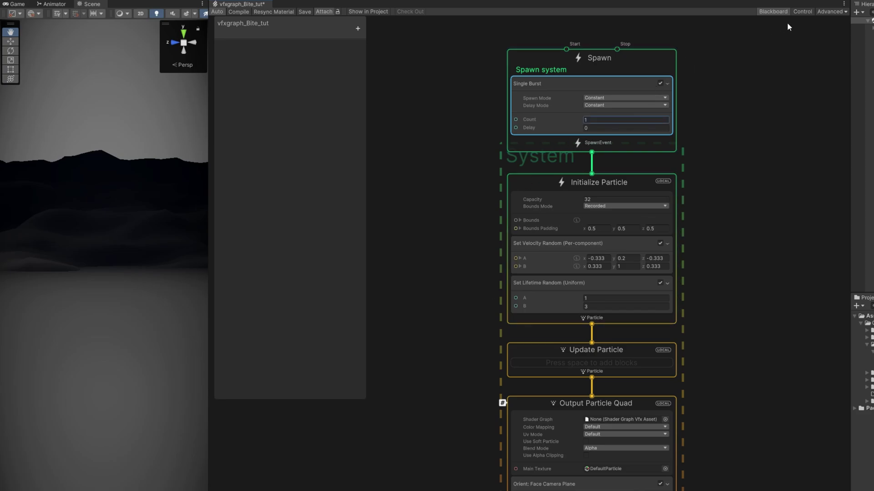
click(802, 12)
drag(311, 456, 311, 414)
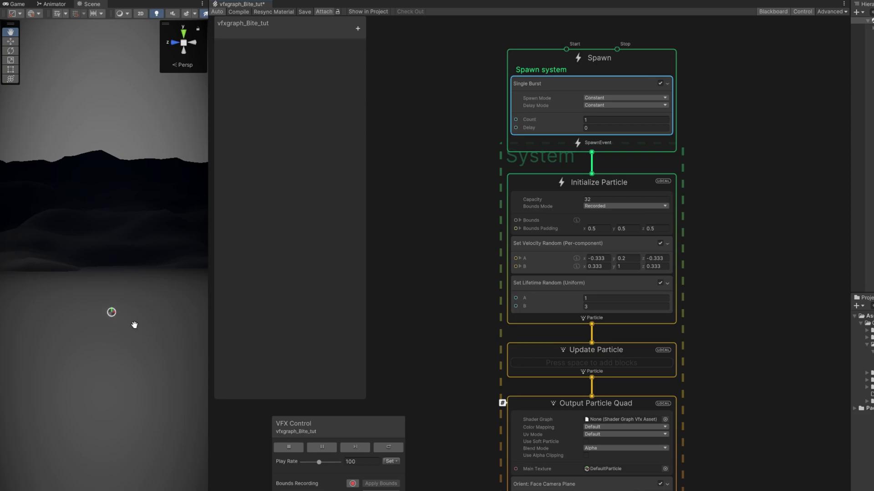
Remove Set Velocity Random from Initialize Particle, and make the lifetime block non-random with a lifetime of 0.3
click(533, 247)
key(Delete)
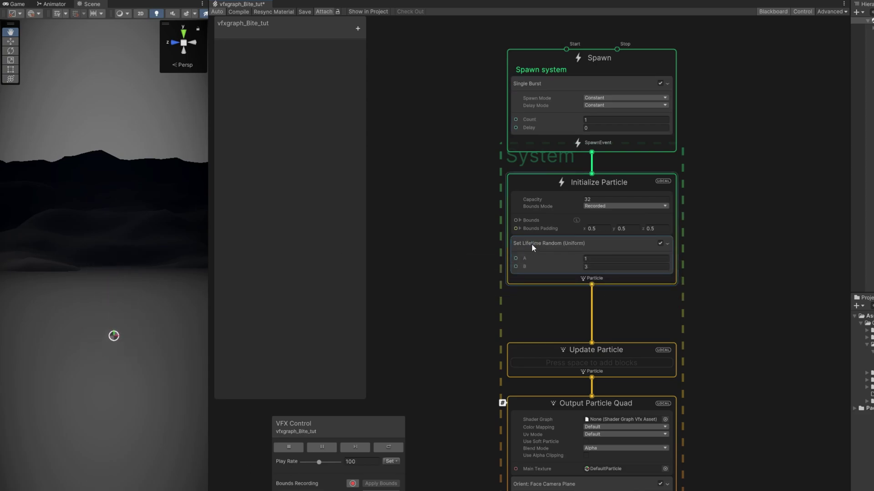
click(546, 250)
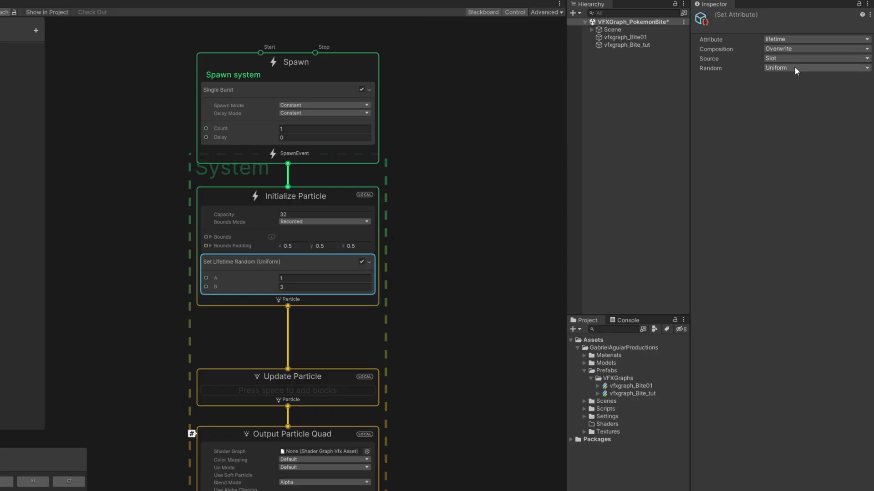
click(794, 68)
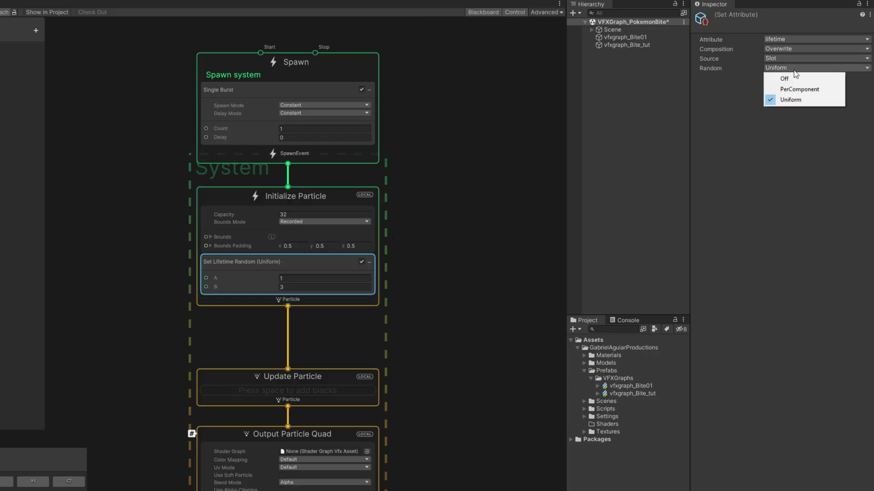
click(794, 80)
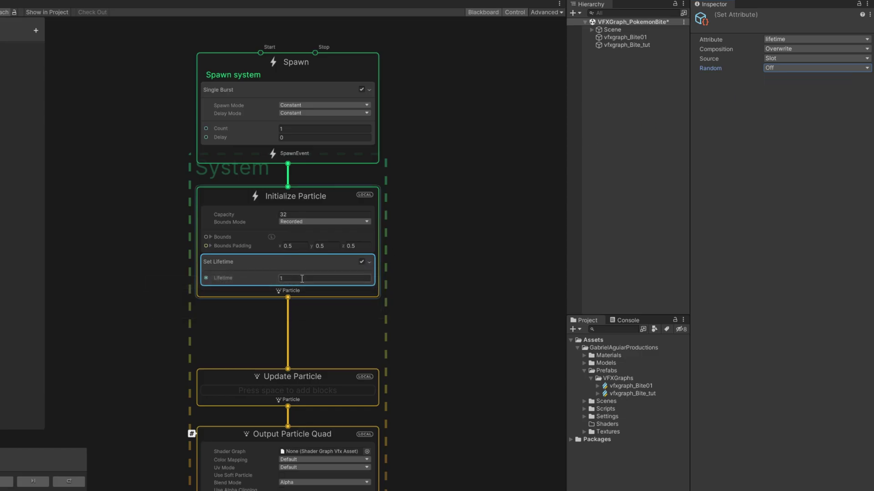
scroll(292, 280, up, 3)
click(292, 280)
text(0.3)
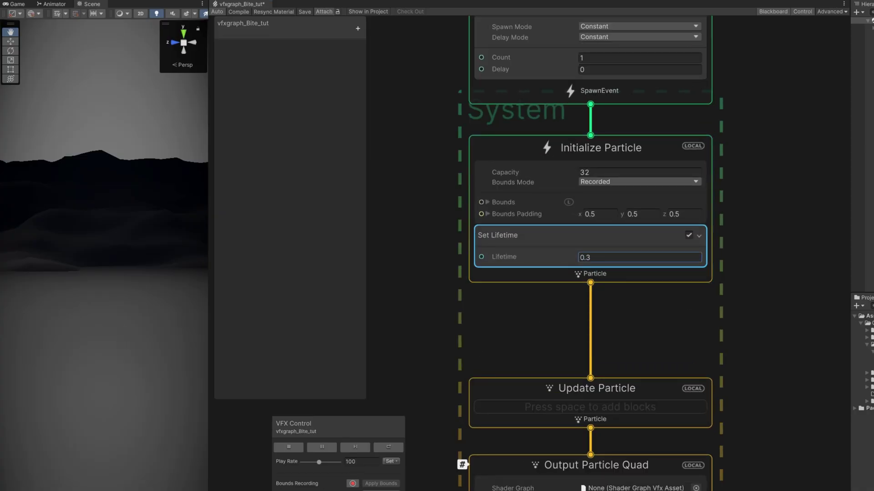
Add a float property TeethLifetime with value 0.3 and connect it to the Set Lifetime block
click(357, 28)
click(377, 187)
text(TeethLifetime)
key(Return)
drag(247, 46, 384, 239)
drag(460, 246, 481, 257)
click(222, 46)
click(285, 64)
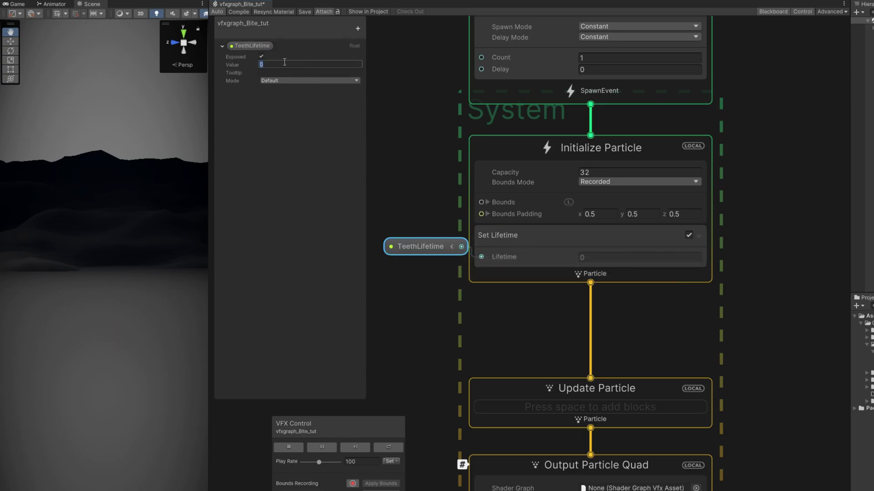
text(0.3)
Set the effect's play rate to 100
middle_drag(498, 449, 507, 277)
scroll(507, 277, down, 1)
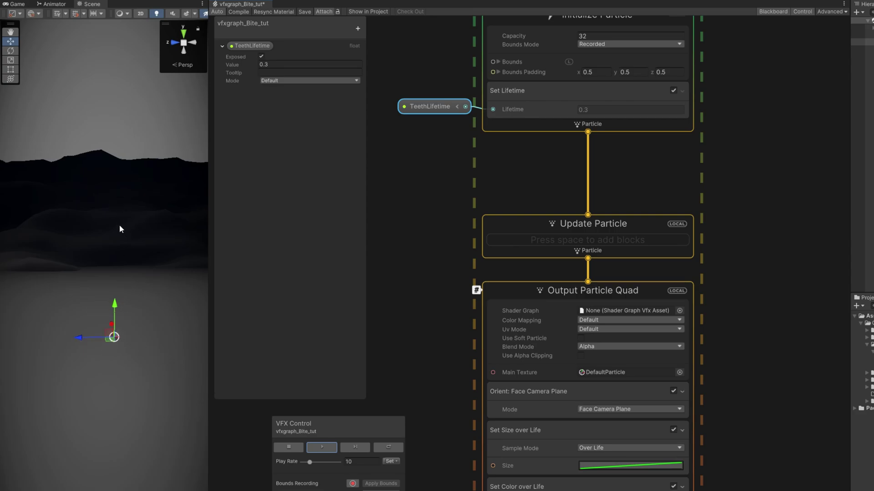
click(355, 462)
text(100)
Add a Set Position block to the Initialize Particle context
click(513, 124)
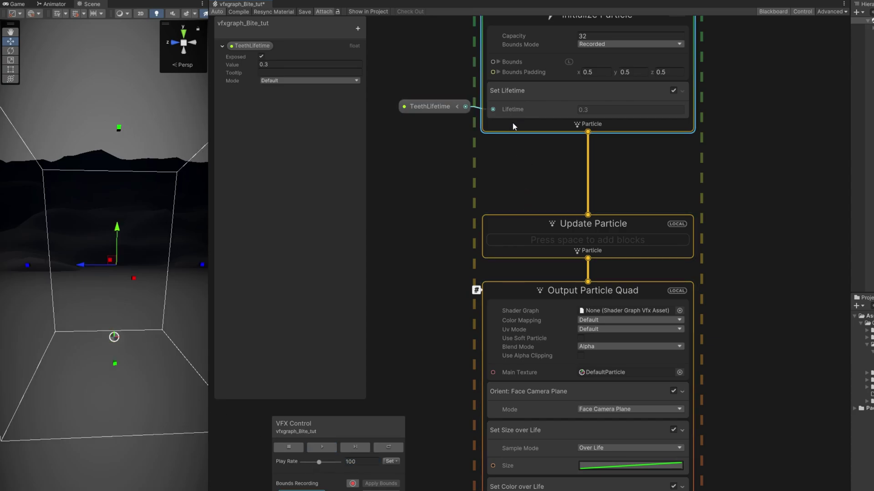
middle_drag(515, 177, 520, 317)
scroll(516, 296, up, 2)
key(space)
text(set pos)
key(Return)
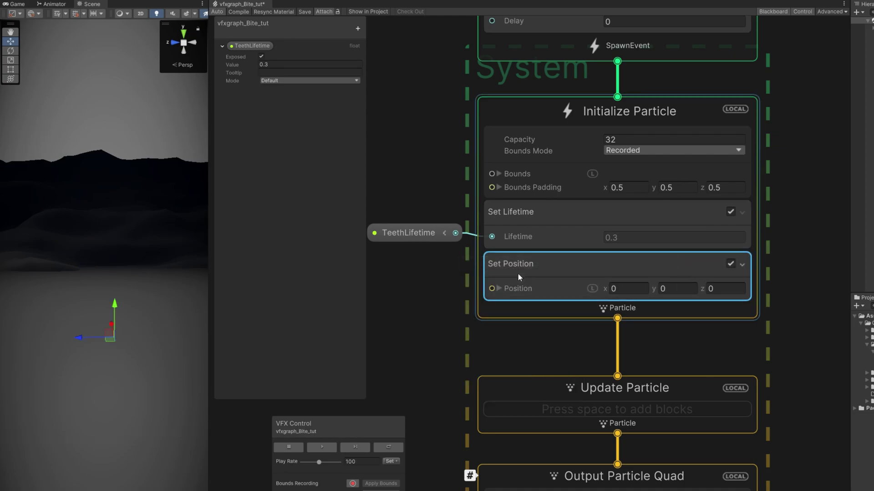
click(573, 263)
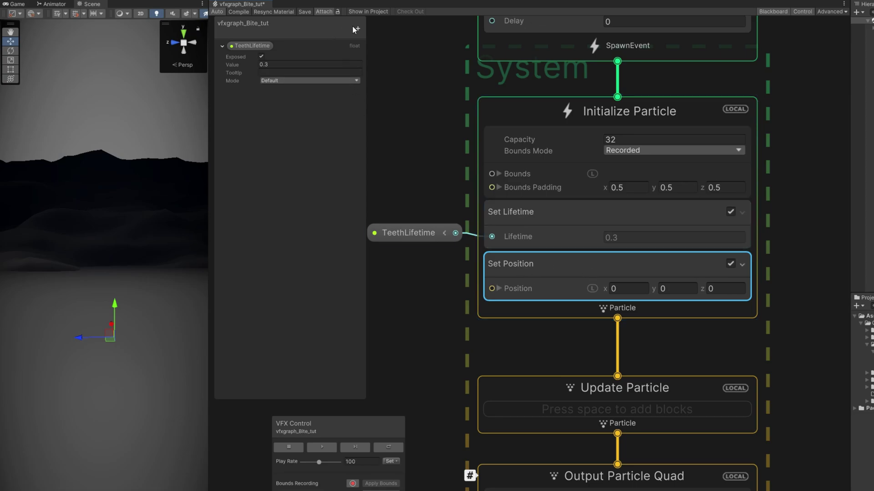
Add a float property named TeethStartDistance with a value of 1.2
click(357, 29)
click(376, 183)
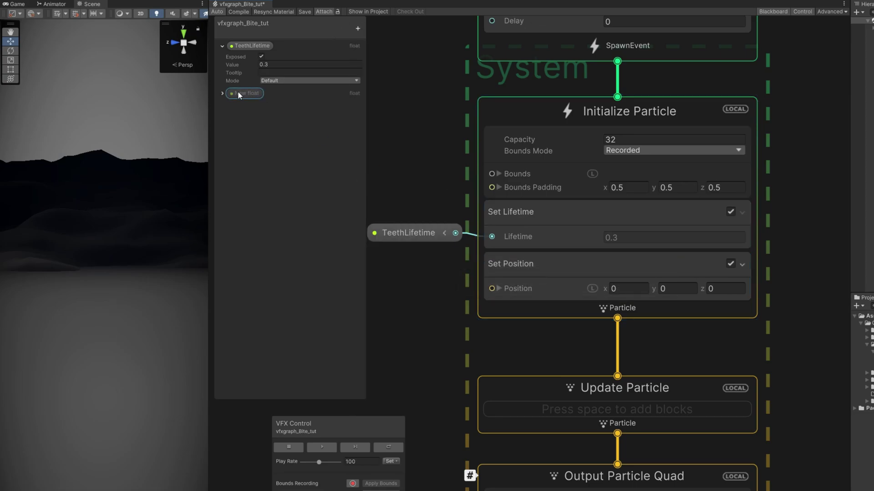
text(TeethStartDistance)
key(Return)
click(220, 93)
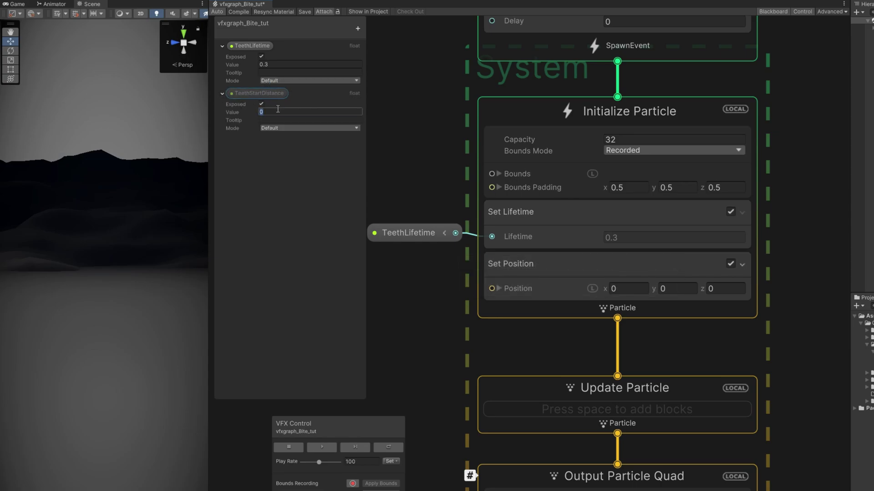
click(264, 109)
text(1.2)
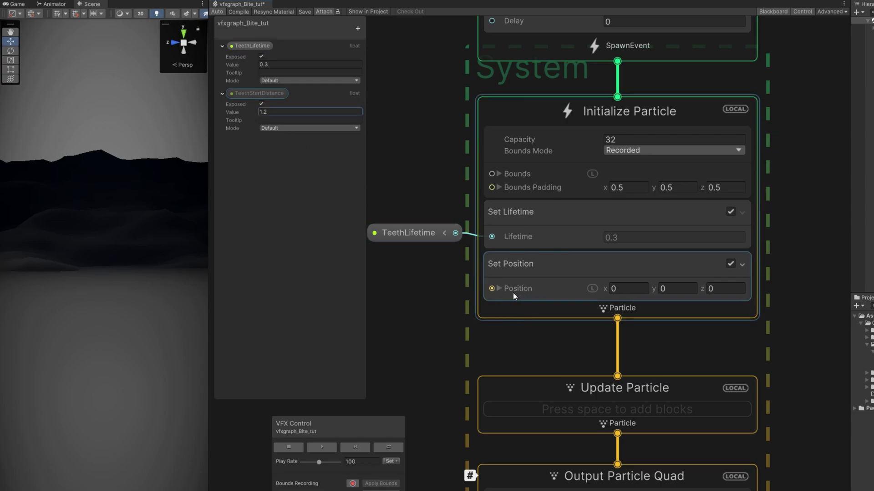
Place the TeethStartDistance property in the graph and connect it to the Y component of Set Position
click(498, 289)
drag(266, 94, 412, 323)
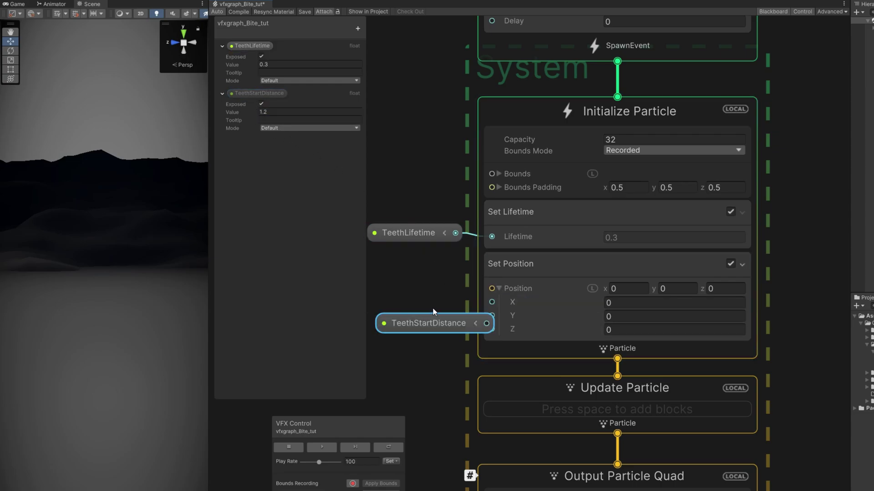
middle_drag(433, 312, 504, 311)
drag(512, 322, 563, 314)
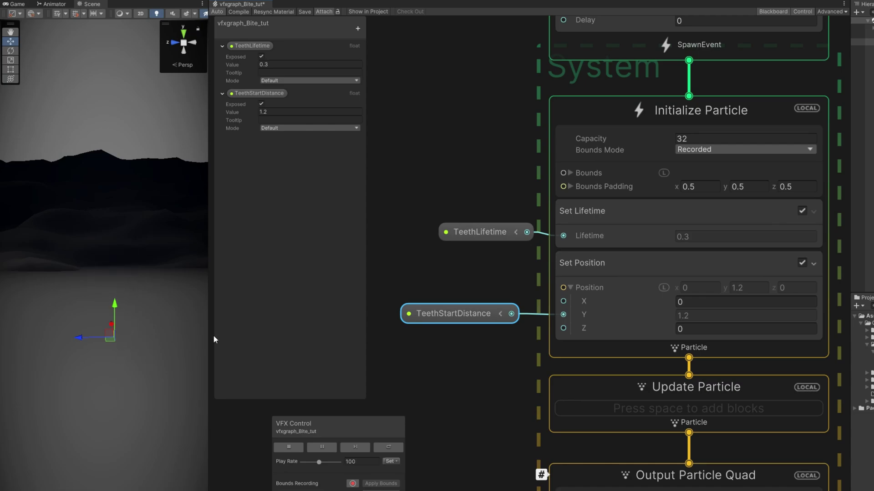
Add a Set Velocity block to the Update Particle context and expand its X, Y and Z components
middle_drag(518, 395, 497, 264)
click(583, 271)
key(space)
text(set velo)
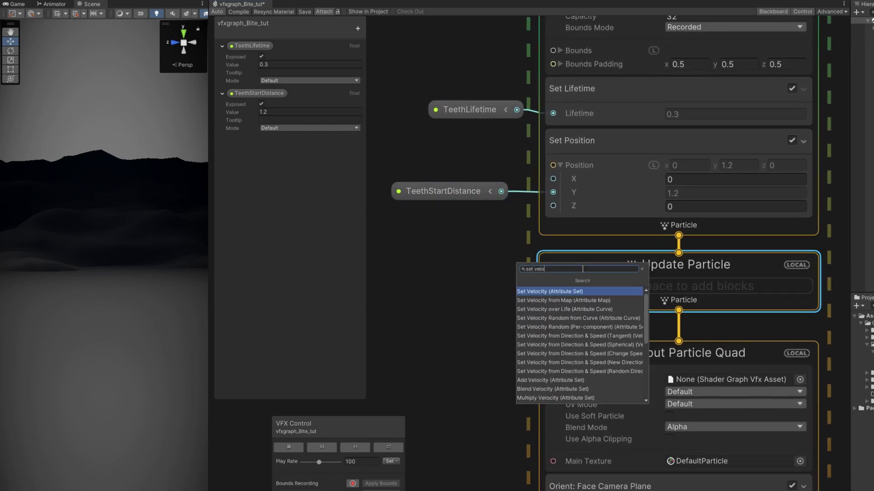
key(Return)
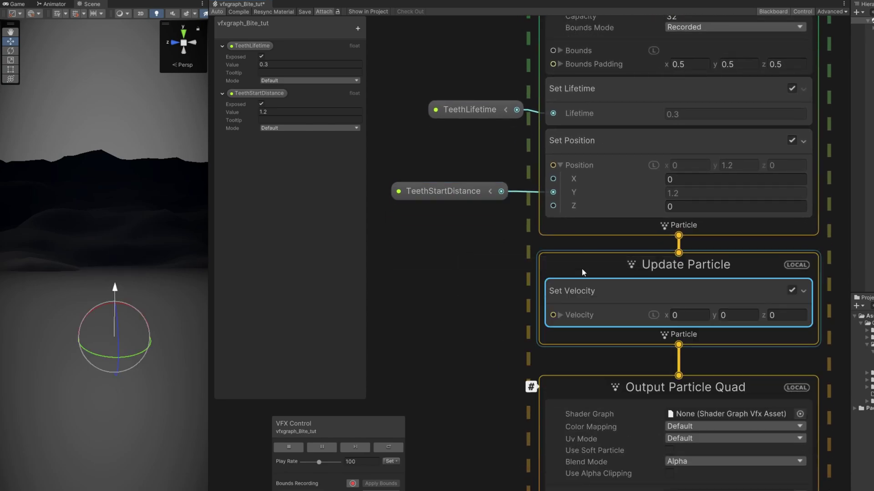
click(560, 315)
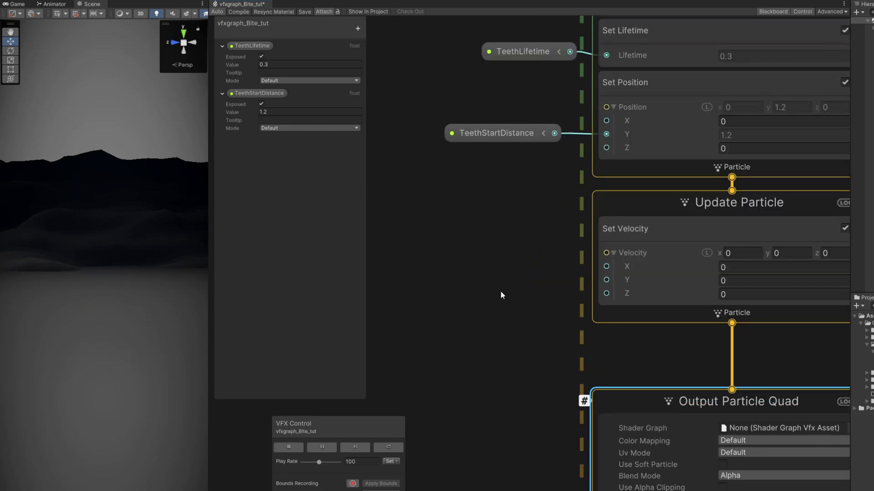
Add an AnimationCurve property named TeethVelocityMotion to the blackboard
middle_drag(500, 291, 553, 292)
click(357, 29)
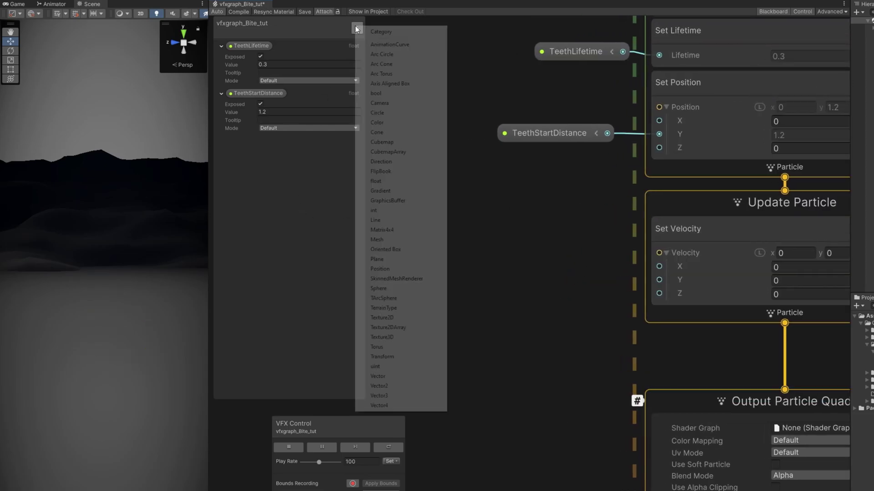
click(373, 45)
click(221, 140)
double_click(242, 142)
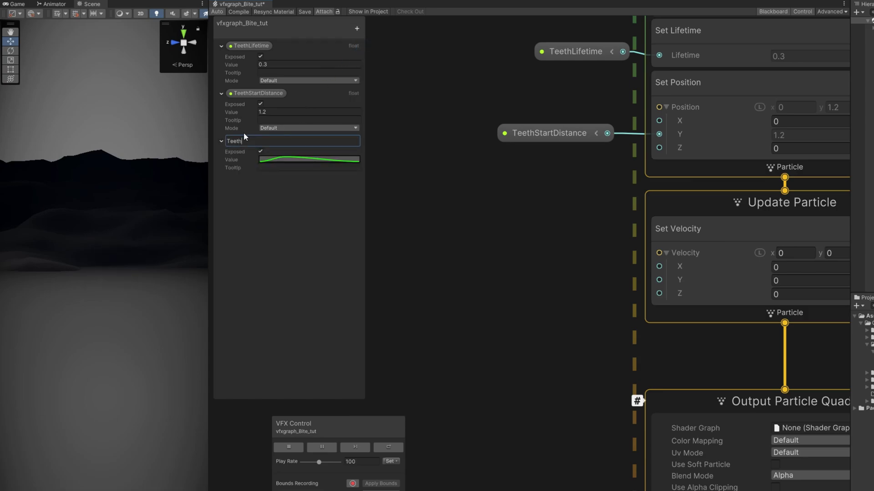
text(TeethVelocityMotion)
key(Return)
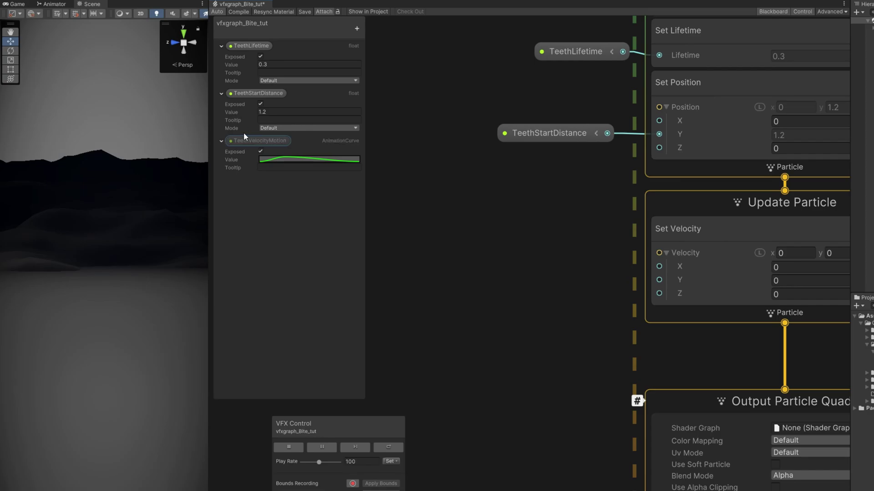
Set the TeethVelocityMotion curve to the accelerating ease-in preset that rises from 0 to 1
click(272, 160)
click(341, 299)
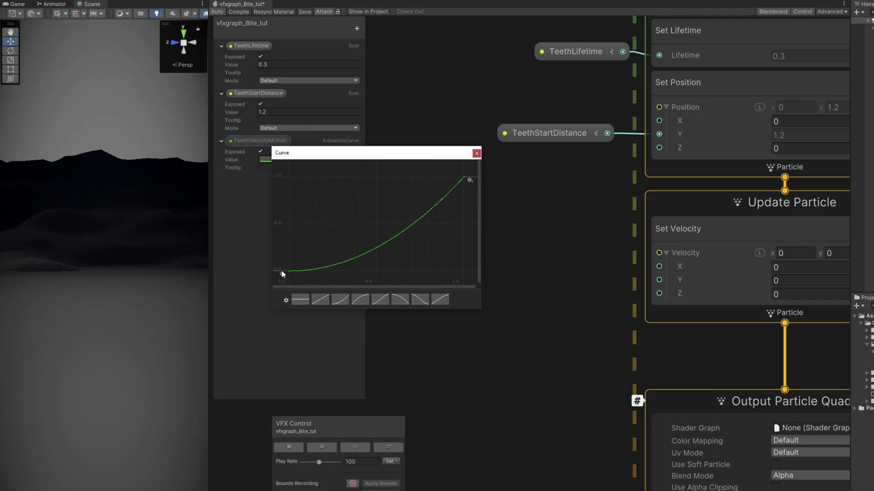
click(476, 153)
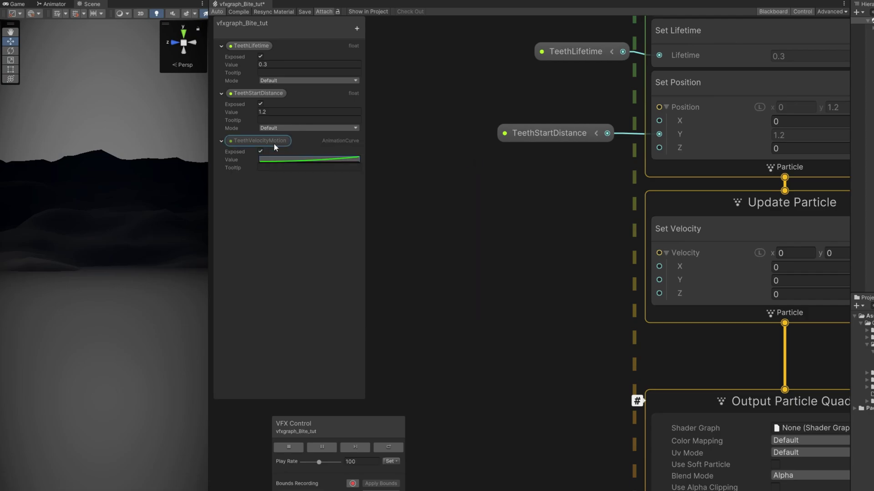
Place the TeethVelocityMotion property in the graph and connect it to a new Sample Curve node
drag(474, 201, 392, 277)
middle_drag(436, 272, 472, 271)
drag(476, 274, 451, 248)
scroll(572, 262, down, 1)
text(sample)
key(Return)
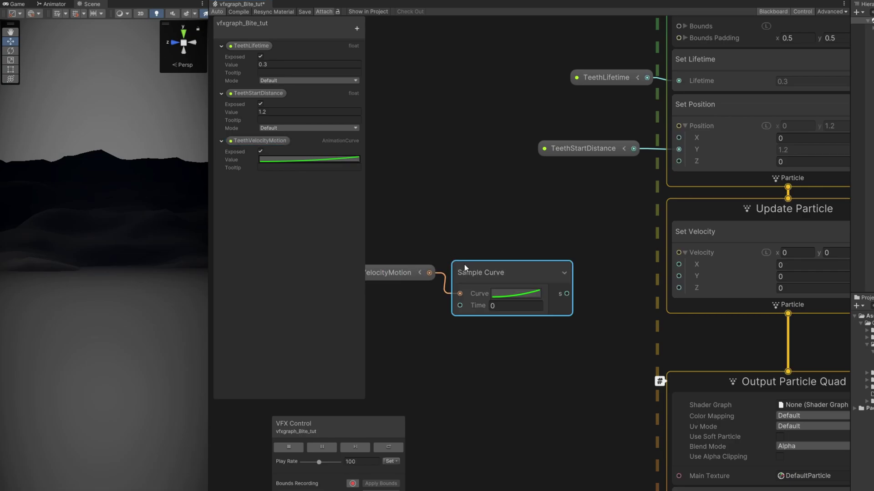
Add an Age Over Lifetime node below TeethVelocityMotion and connect it to the Time input of Sample Curve
middle_drag(436, 307, 483, 288)
click(484, 296)
key(space)
text(age)
click(463, 317)
drag(492, 318, 421, 287)
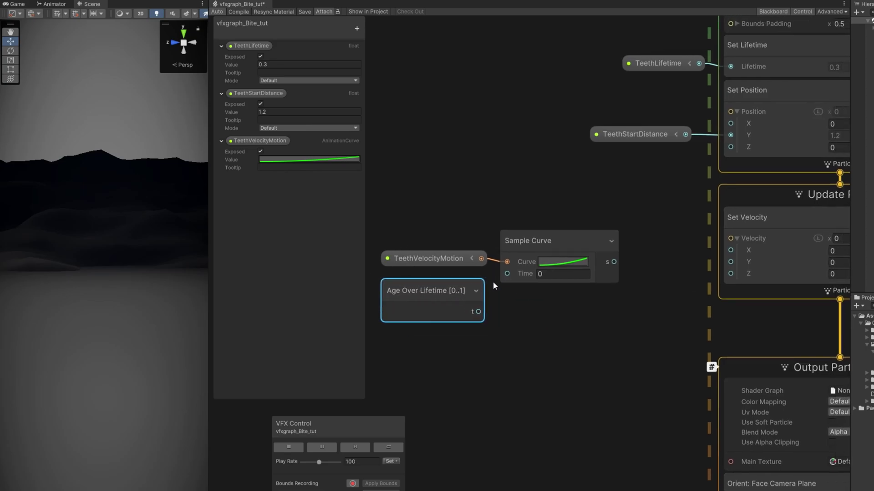
middle_drag(492, 281, 493, 310)
drag(458, 338, 486, 300)
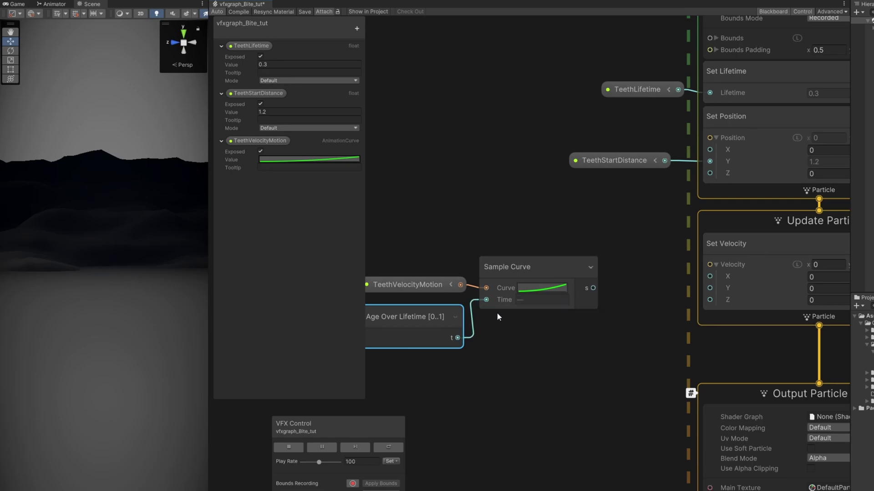
Move the curve nodes away from the contexts and connect the Sample Curve output to the Y component of Set Velocity
drag(503, 351, 438, 274)
drag(539, 288, 717, 286)
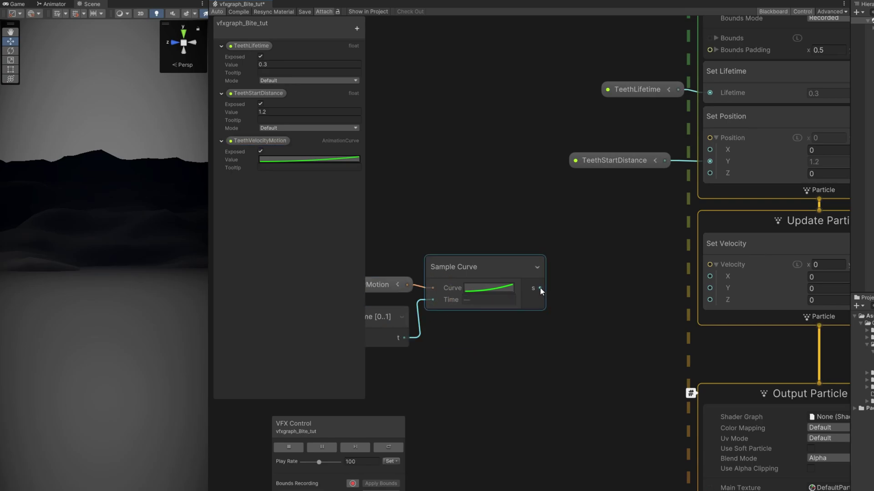
click(113, 273)
click(114, 272)
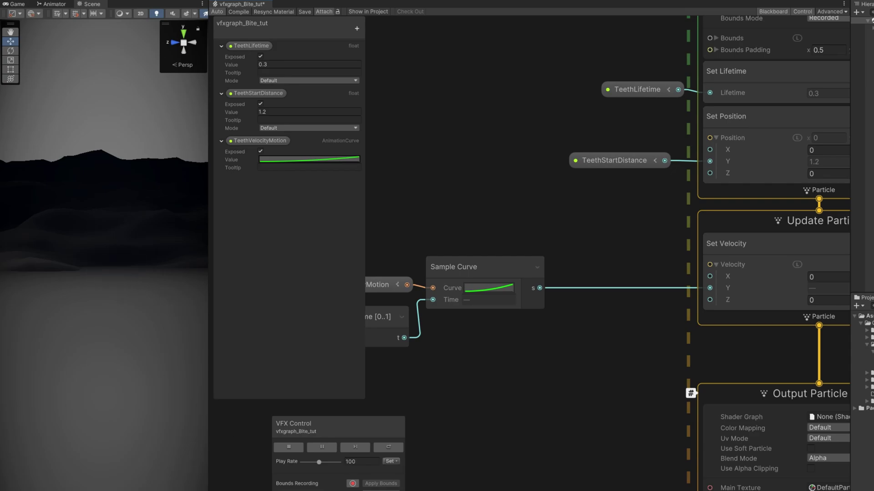
Insert a Multiply node between Sample Curve and the Set Velocity Y component, with B set to 3
drag(539, 287, 581, 268)
text(mu)
click(569, 291)
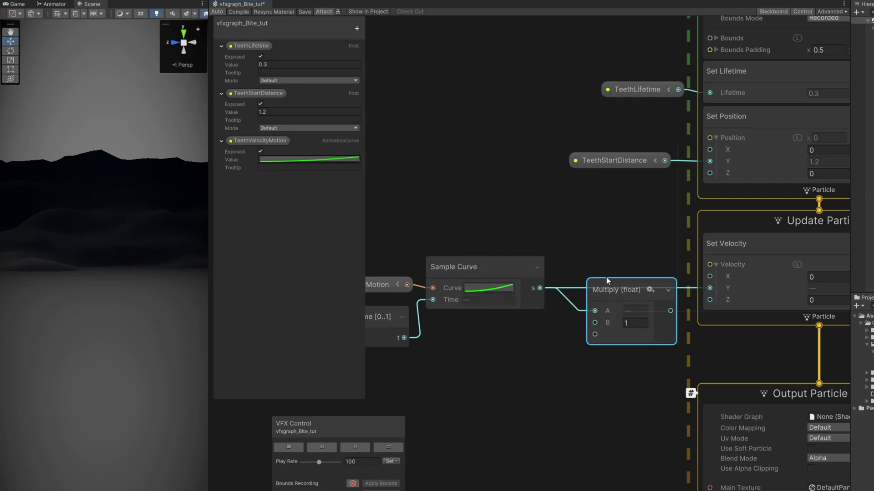
click(635, 300)
text(3)
key(Return)
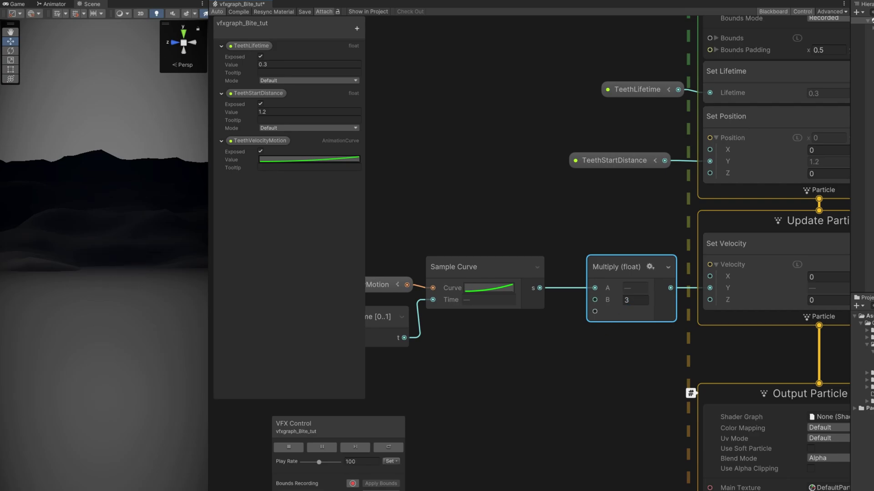
Set the Multiply node's B value to 7
click(646, 301)
text(-3)
middle_drag(535, 322, 572, 314)
Open the TeethVelocityMotion curve in an enlarged editor and set its first key's value to -1
click(535, 278)
click(531, 277)
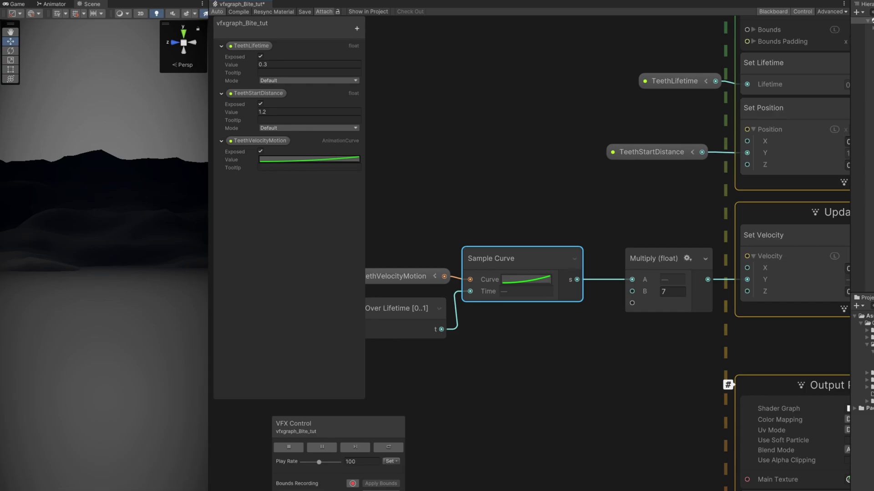
click(307, 159)
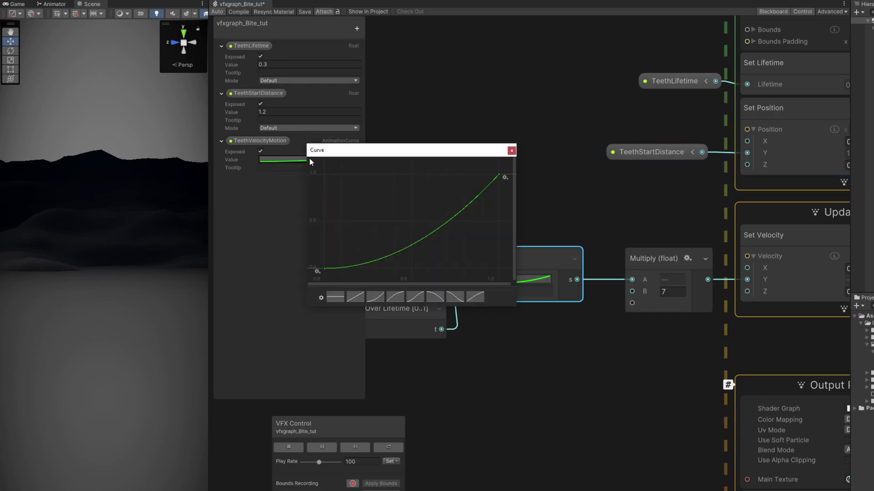
drag(370, 309, 343, 411)
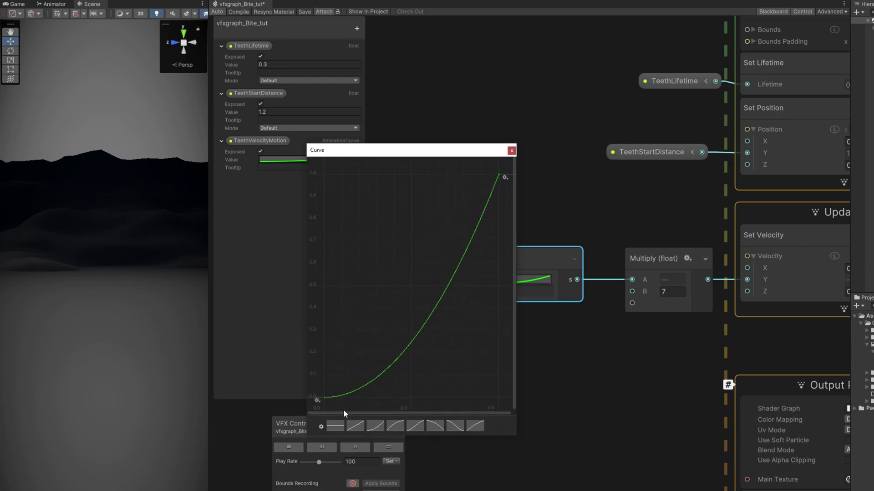
right_click(324, 395)
click(346, 408)
text(-1)
key(Return)
Set the last key of the TeethVelocityMotion curve to a value of 0 and close the curve editor
right_click(499, 175)
click(519, 189)
text(0)
key(Return)
middle_drag(456, 298, 449, 136)
scroll(414, 285, down, 4)
middle_drag(404, 305, 417, 278)
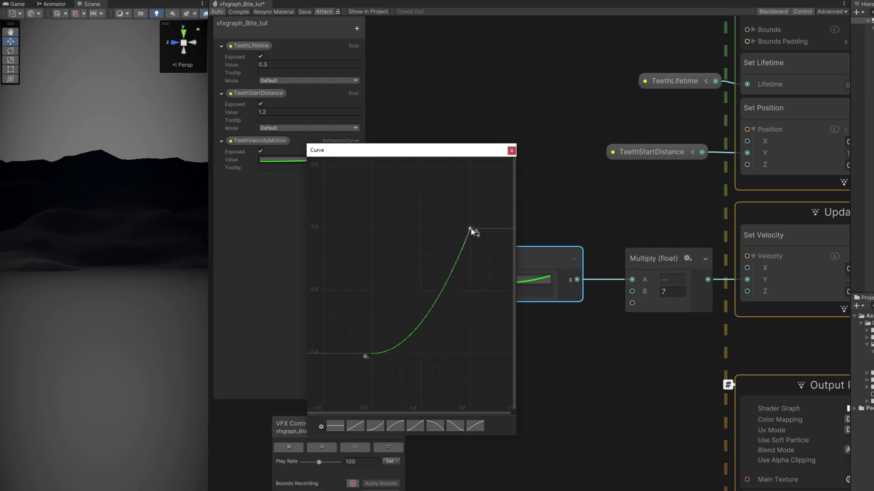
click(511, 150)
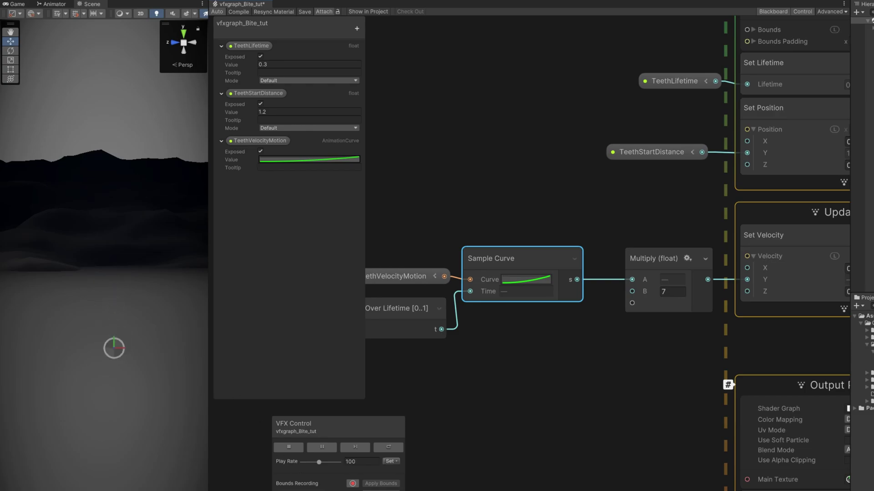
Label the Output Particle Quad context TOP TEETH
scroll(371, 386, down, 3)
text(TH)
click(564, 401)
scroll(567, 406, down, 3)
Group all nodes and contexts of the graph under the title TOP TEETH
key(ctrl+a)
right_click(578, 207)
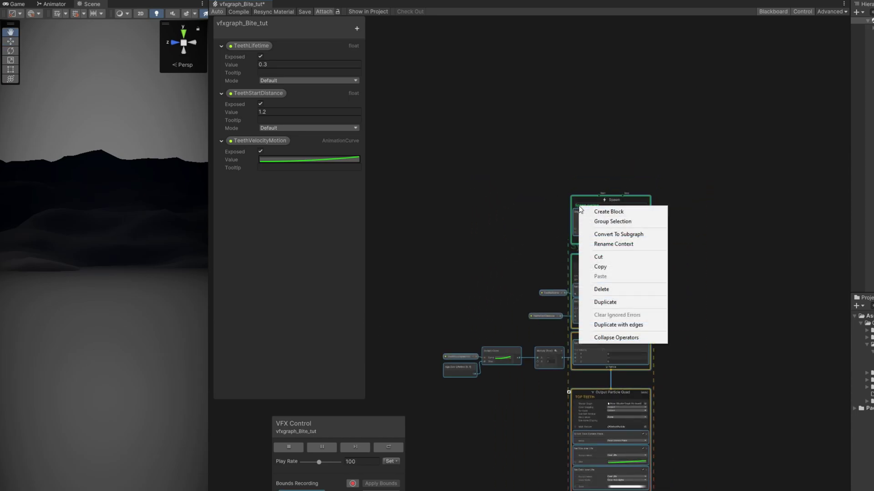
click(620, 221)
click(547, 181)
Duplicate the TOP TEETH group and position the copy beside the original
middle_drag(774, 181, 550, 176)
key(ctrl+d)
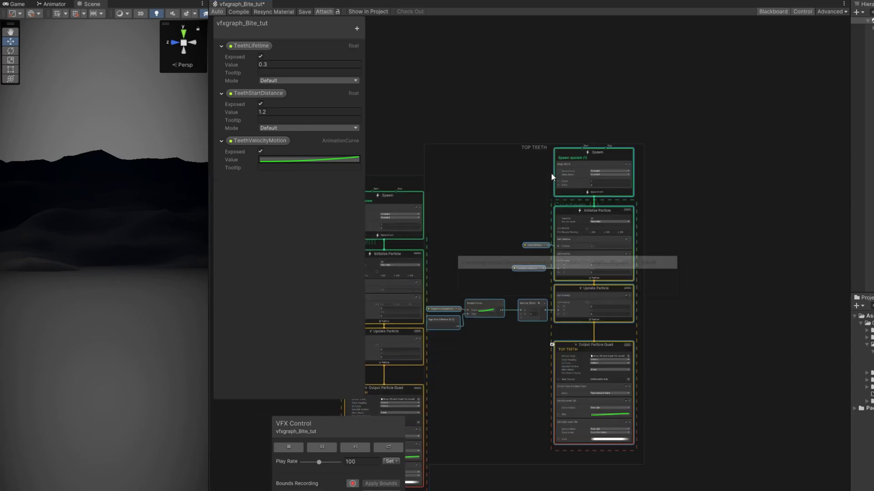
drag(533, 144, 586, 180)
Rename the duplicated group BOTTOM TEETH
scroll(566, 177, up, 3)
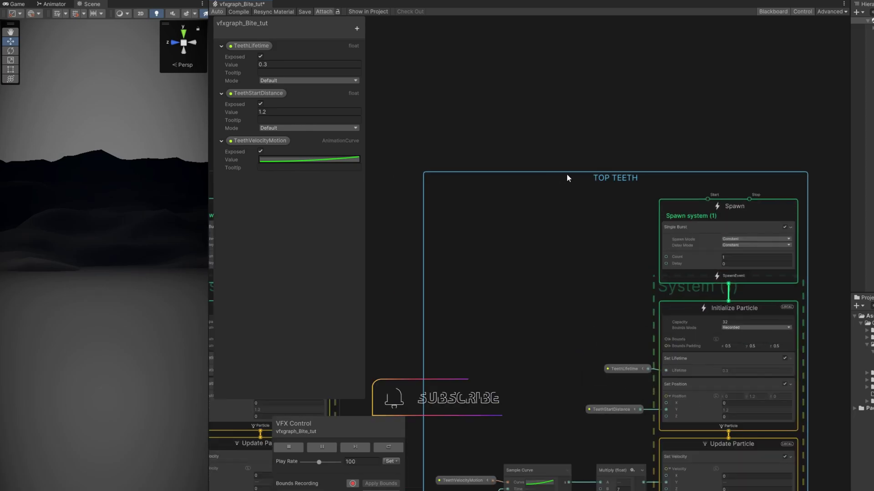
double_click(566, 178)
click(436, 177)
drag(437, 177, 350, 162)
text(BOTTOM)
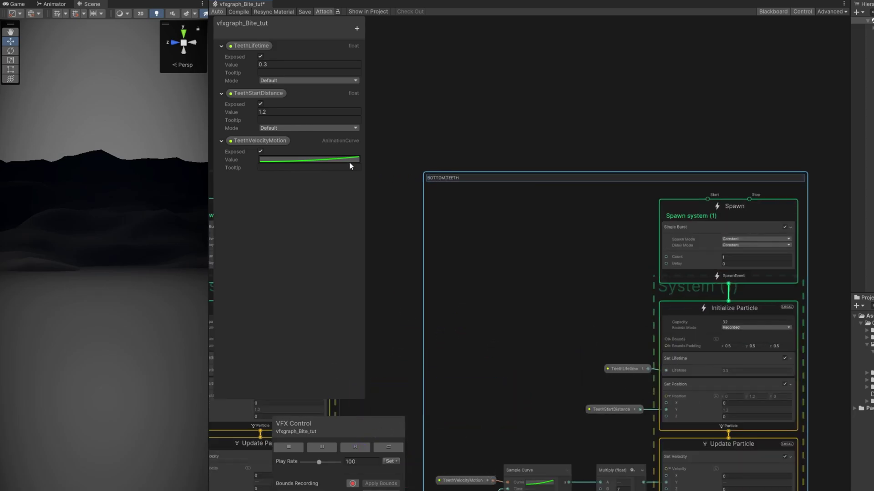
key(Return)
Insert a Negate node between TeethStartDistance and the Set Position Y component in the BOTTOM TEETH group
scroll(721, 280, up, 5)
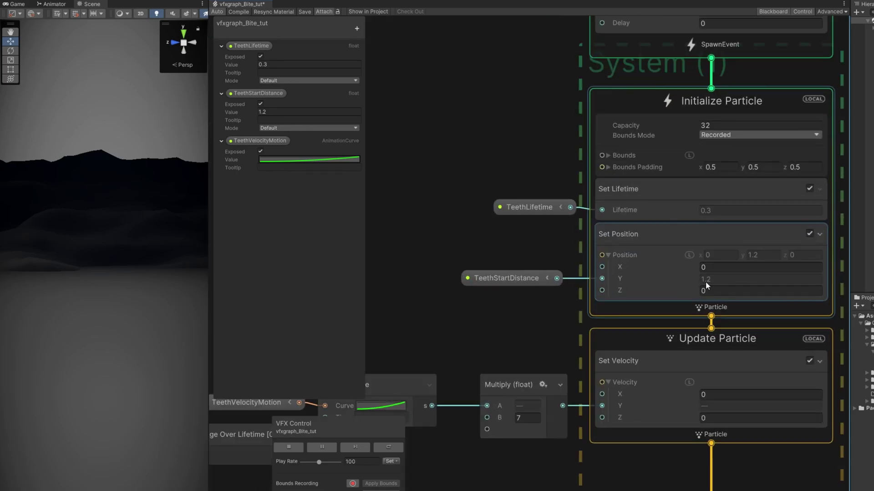
drag(513, 283, 408, 280)
middle_drag(468, 255, 539, 251)
key(space)
text(neh)
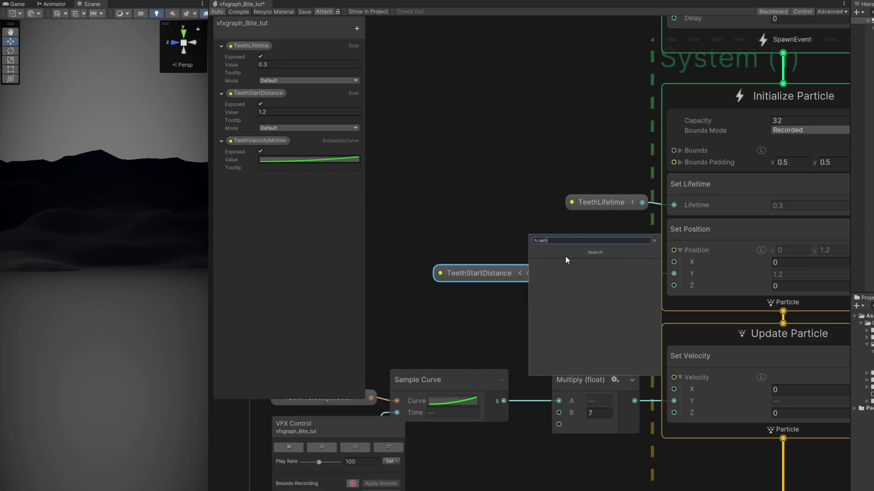
key(BackSpace)
text(g)
click(563, 262)
drag(624, 266, 585, 268)
click(666, 265)
drag(646, 267, 673, 274)
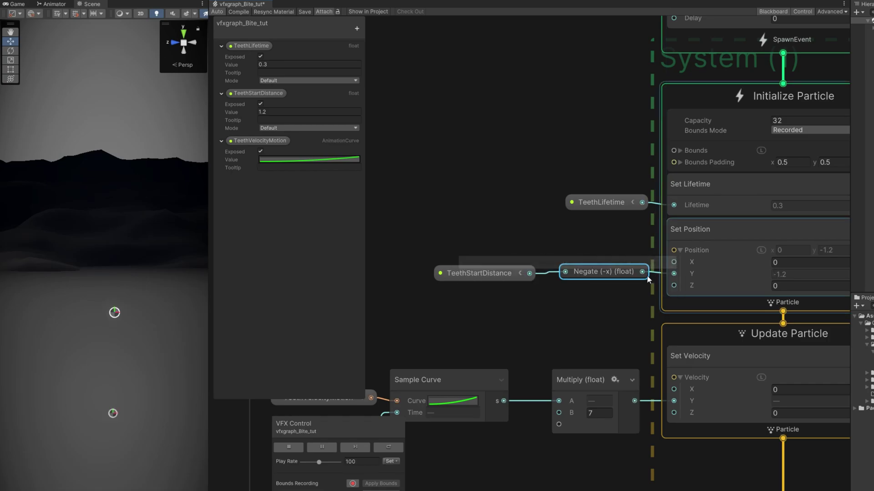
drag(610, 274, 602, 274)
Insert a Negate node between Sample Curve and the Multiply node's A input in the BOTTOM TEETH group
middle_drag(570, 326, 571, 321)
middle_drag(519, 438, 680, 407)
scroll(680, 408, down, 1)
drag(640, 436, 536, 364)
drag(615, 351, 527, 353)
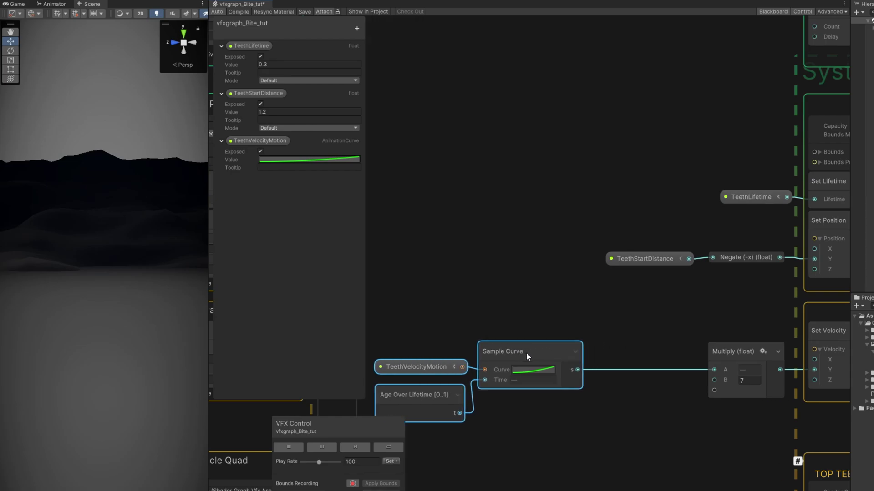
drag(577, 370, 630, 353)
text(ne)
click(602, 365)
click(678, 359)
drag(692, 368, 714, 369)
drag(644, 351, 656, 368)
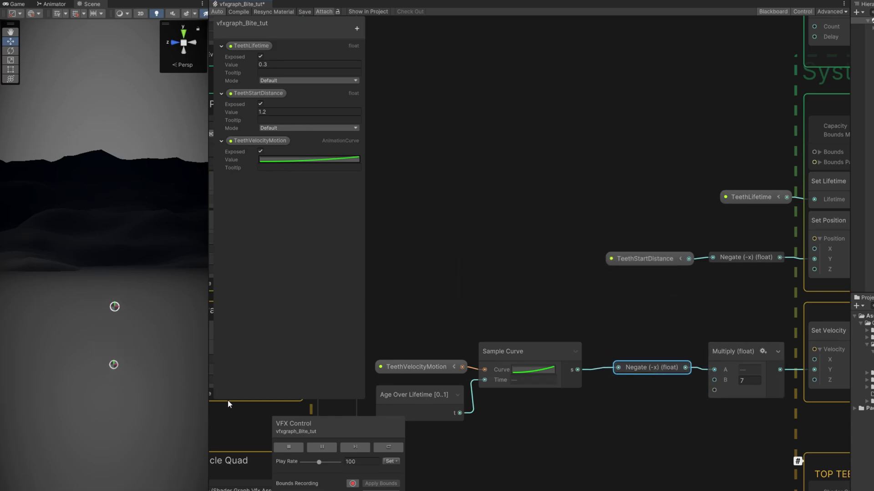
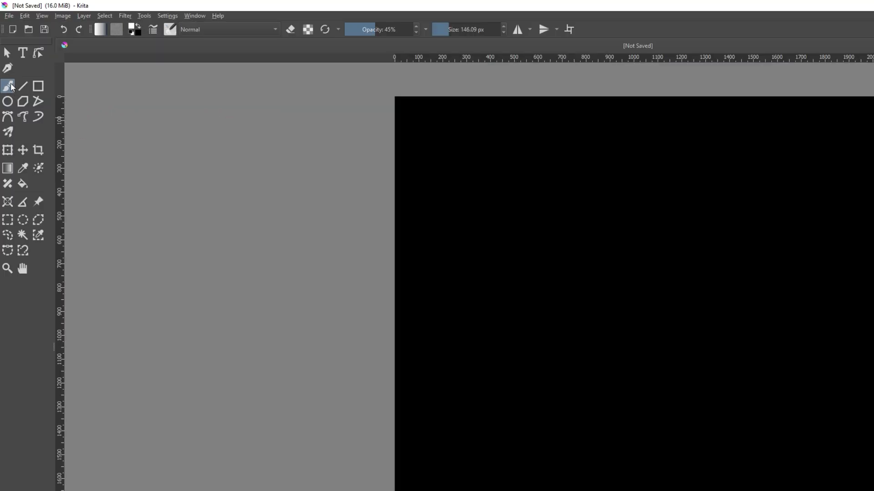
Switch to Krita, choose the Airbrush Soft brush preset and reduce its size to about 376 px
click(170, 31)
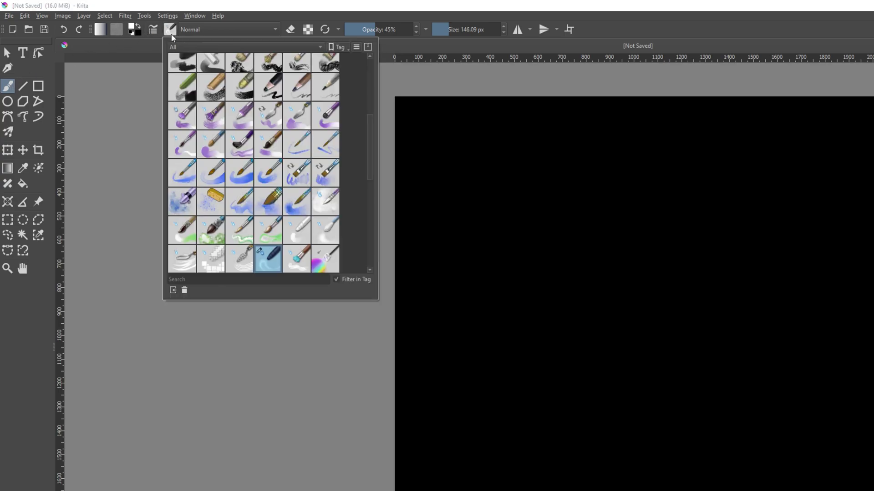
scroll(201, 83, up, 3)
click(276, 66)
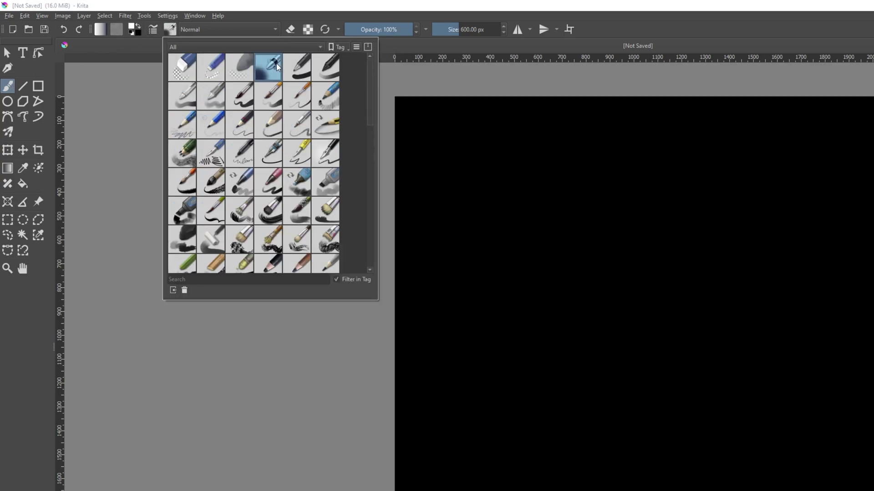
mouse_move(276, 65)
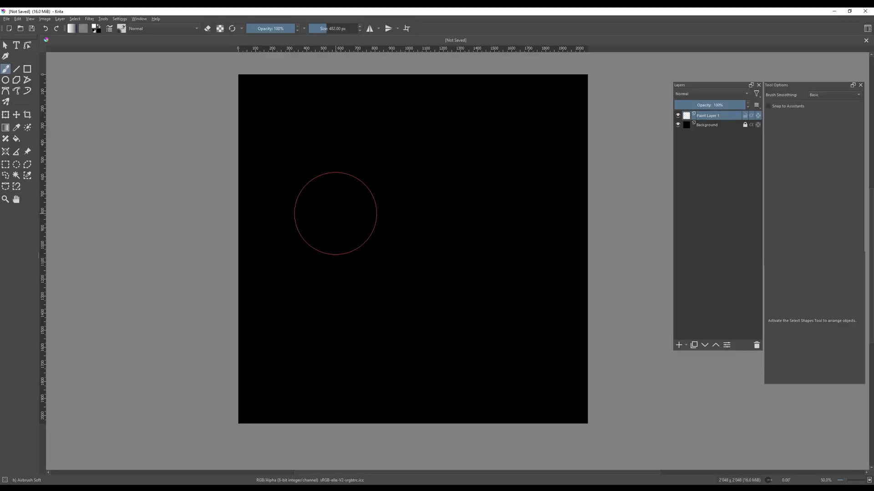
shift+drag(359, 210, 343, 210)
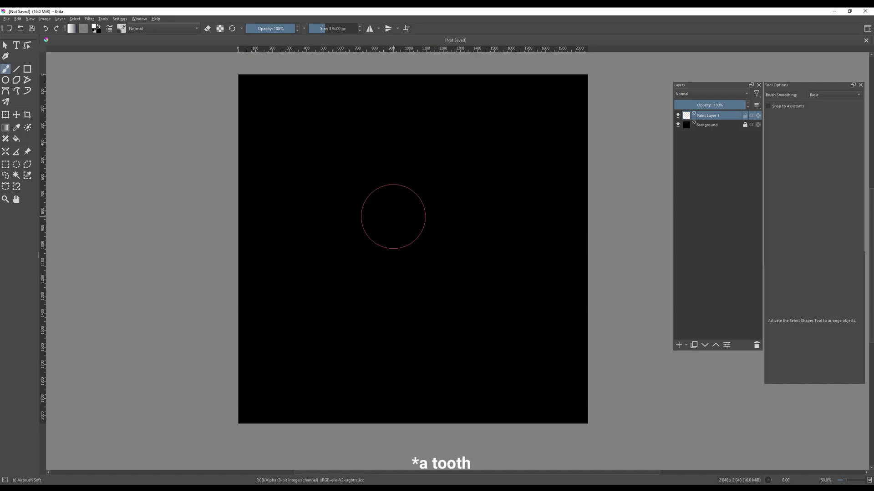
Paint a white vertical tooth body on Paint Layer 1 and taper its lower end with the brush reduced to about 191 px
mouse_move(378, 214)
mouse_down()
mouse_move(378, 157)
mouse_move(376, 219)
mouse_move(377, 200)
mouse_up()
scroll(384, 215, up, 2)
key(bracketleft)
key(bracketleft)
key(bracketleft)
key(bracketleft)
key(bracketleft)
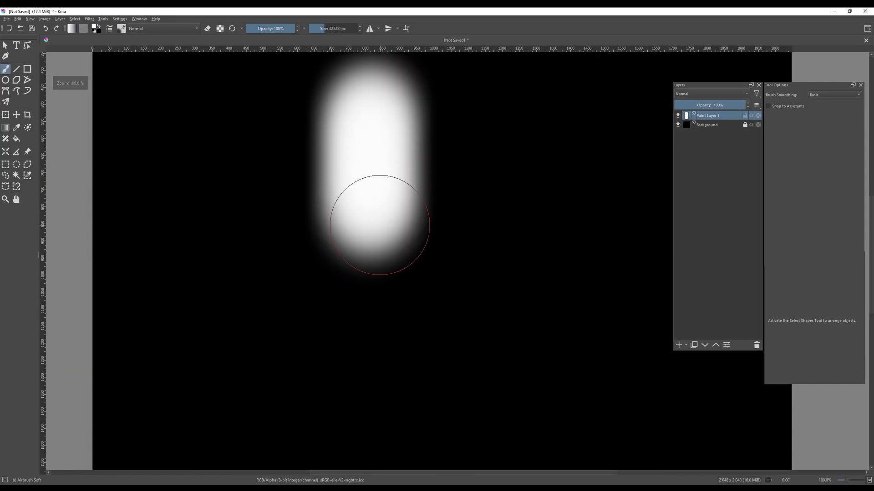
key(bracketleft)
mouse_move(355, 230)
mouse_down()
mouse_move(365, 289)
mouse_move(390, 217)
mouse_up()
ctrl+scroll(360, 235, down, 1)
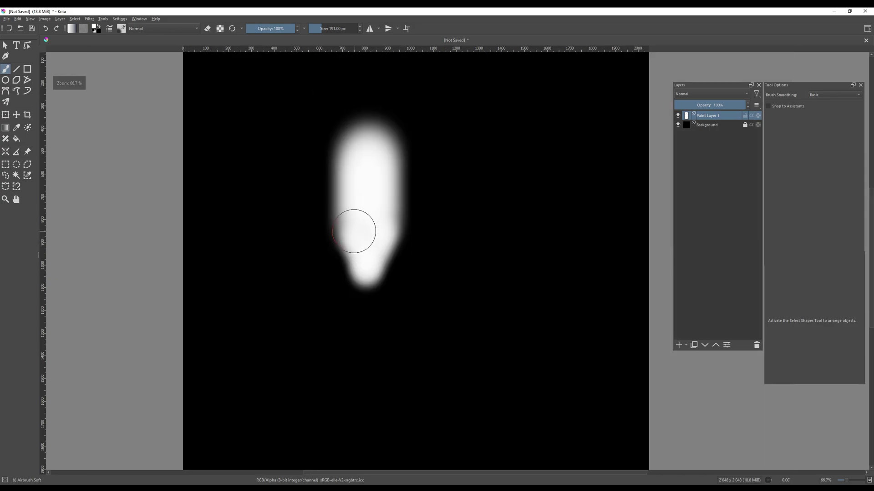
mouse_move(355, 240)
mouse_down()
mouse_move(368, 268)
mouse_move(366, 234)
mouse_up()
Fade out the upper end of the tooth using eraser mode at 27% opacity and a size of about 287 px
key(e)
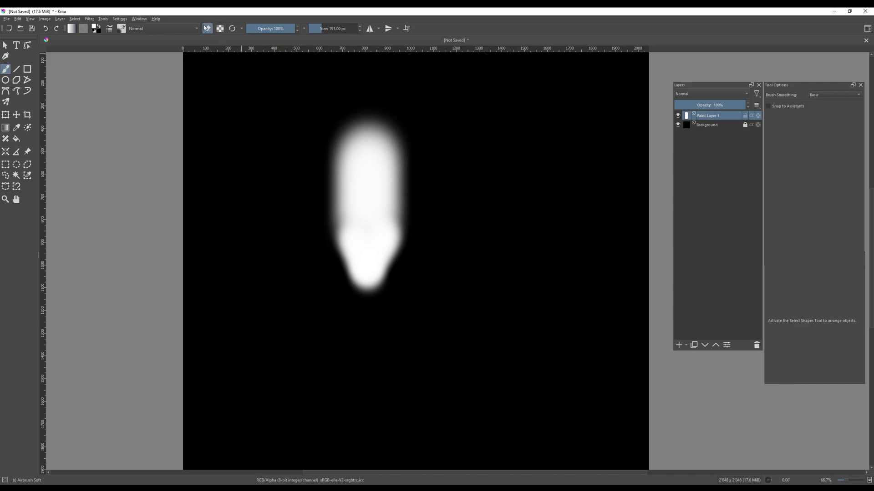
click(259, 30)
mouse_move(357, 100)
mouse_down()
mouse_move(350, 119)
mouse_move(385, 87)
mouse_move(354, 154)
mouse_move(382, 124)
mouse_move(388, 68)
mouse_move(381, 133)
mouse_move(439, 134)
mouse_up()
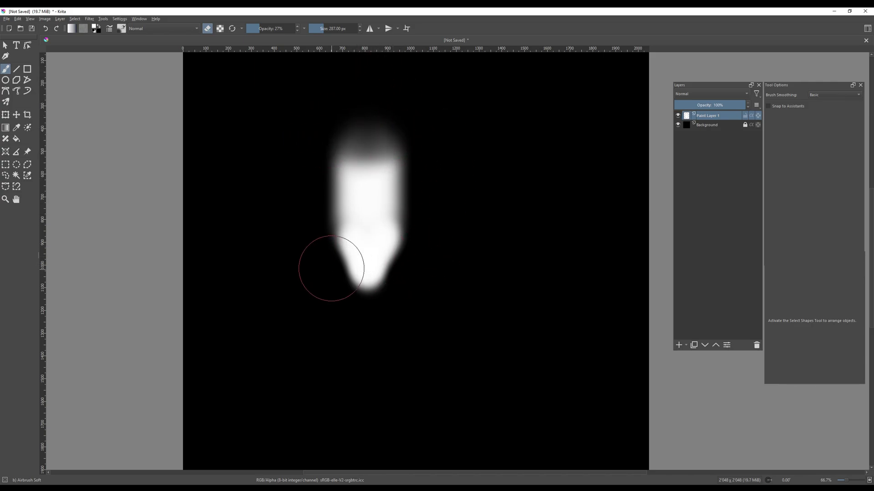
Erase the tooth's lower edges into a sharper point at about 192 px and fade its tip at about 338 px
key(bracketleft)
key(bracketleft)
mouse_move(361, 322)
mouse_down()
mouse_move(347, 289)
mouse_move(433, 238)
mouse_move(405, 254)
mouse_move(409, 241)
mouse_move(400, 283)
mouse_move(390, 271)
mouse_move(325, 259)
mouse_move(324, 246)
mouse_move(343, 275)
mouse_move(409, 234)
mouse_move(410, 218)
mouse_move(415, 244)
mouse_up()
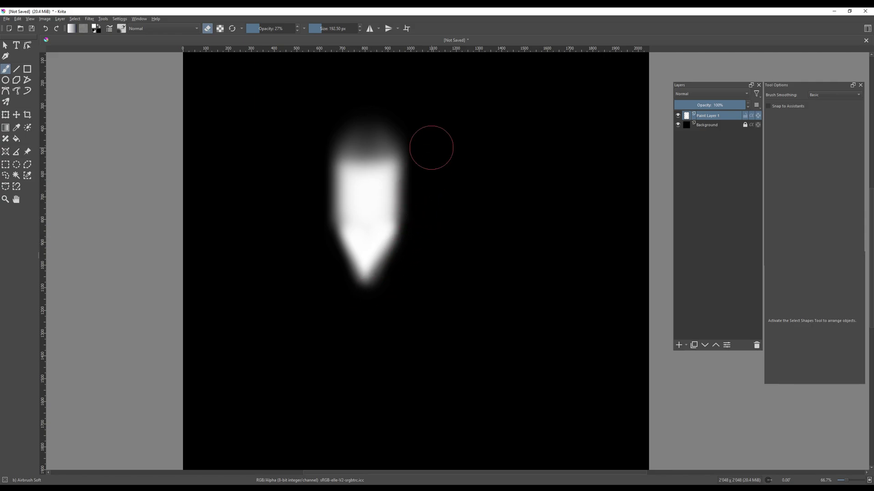
mouse_move(308, 240)
shift+mouse_down()
mouse_move(352, 241)
mouse_move(310, 182)
mouse_move(313, 211)
shift+mouse_up()
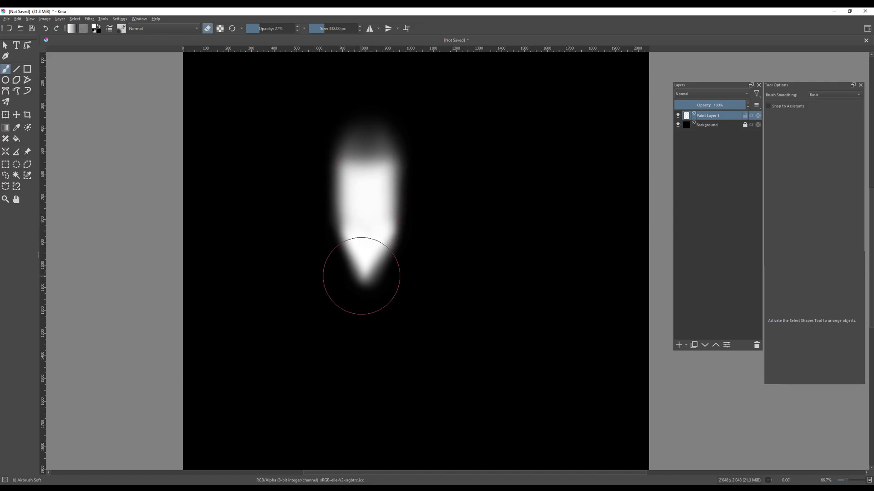
mouse_move(360, 277)
mouse_down()
mouse_move(371, 282)
mouse_move(345, 267)
mouse_move(369, 271)
mouse_move(354, 263)
mouse_move(353, 284)
mouse_up()
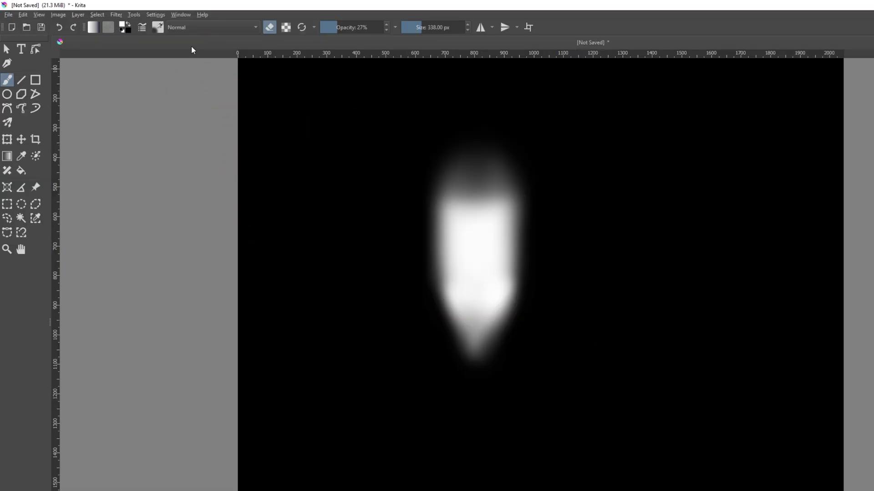
Choose the Blender Smear brush preset, reduce its size to about 64 px and smear the tooth's tip downward into a finer point
click(158, 27)
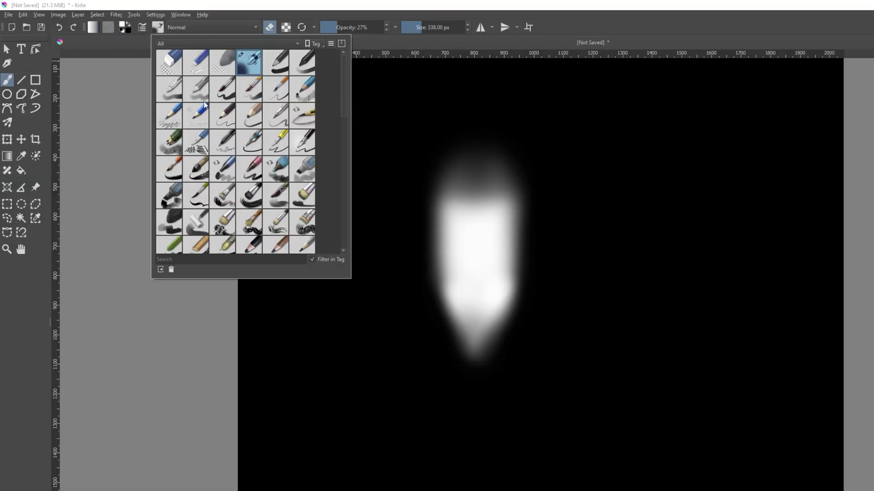
scroll(228, 164, down, 4)
scroll(232, 164, down, 1)
scroll(241, 166, up, 1)
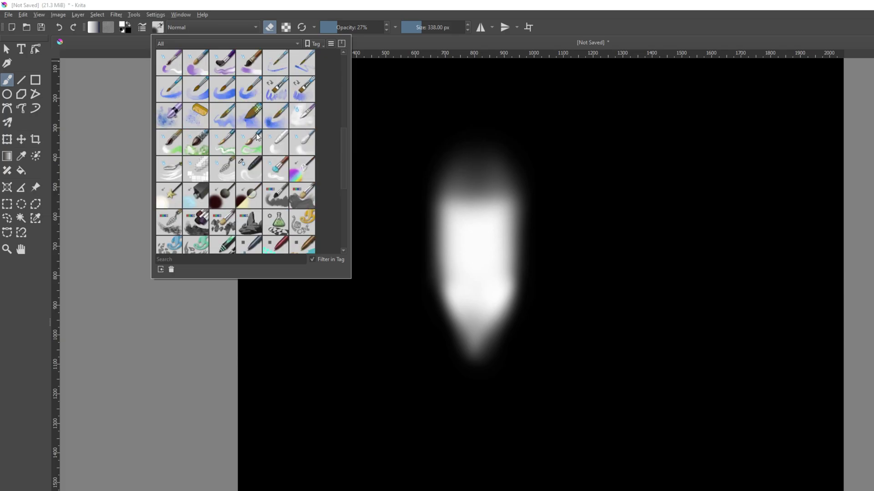
click(257, 170)
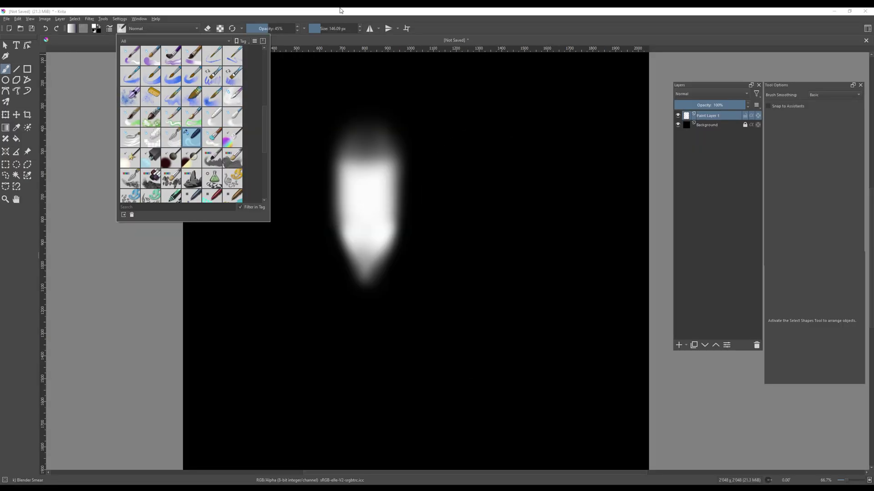
click(442, 4)
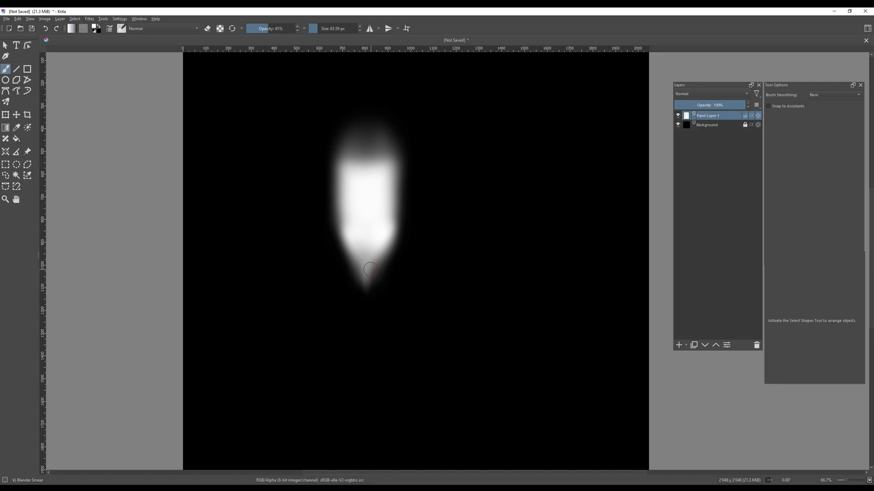
mouse_move(365, 271)
mouse_down()
mouse_move(362, 303)
mouse_move(375, 276)
mouse_move(368, 294)
mouse_up()
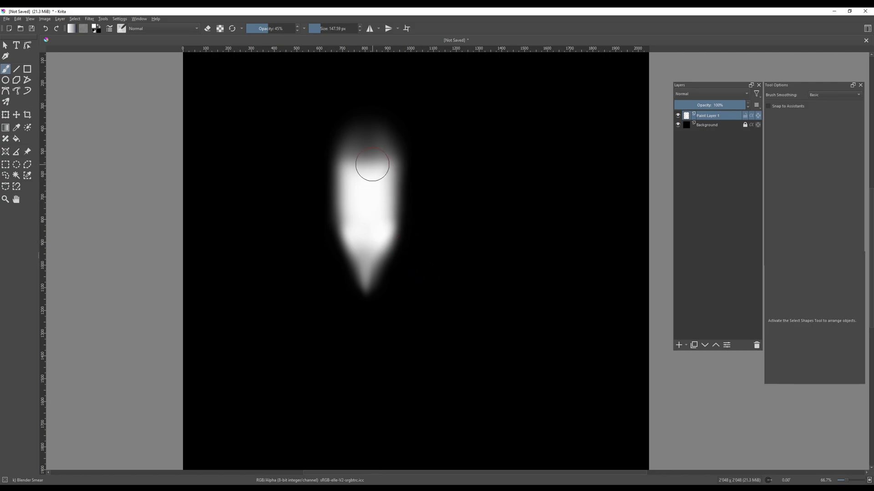
Smear vertical streaks into the tooth's faded upper end at about 148 px and reduce the brush to about 53 px
drag(354, 149, 343, 105)
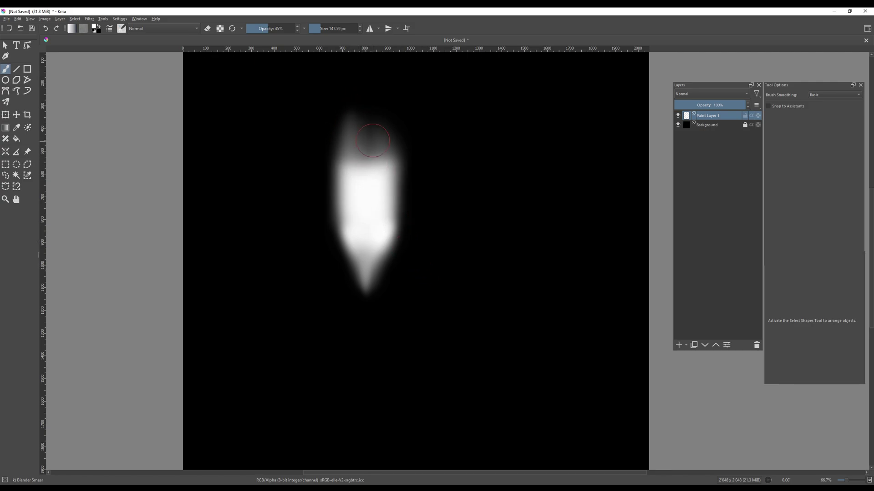
mouse_move(373, 141)
mouse_down()
mouse_move(373, 99)
mouse_move(383, 114)
mouse_up()
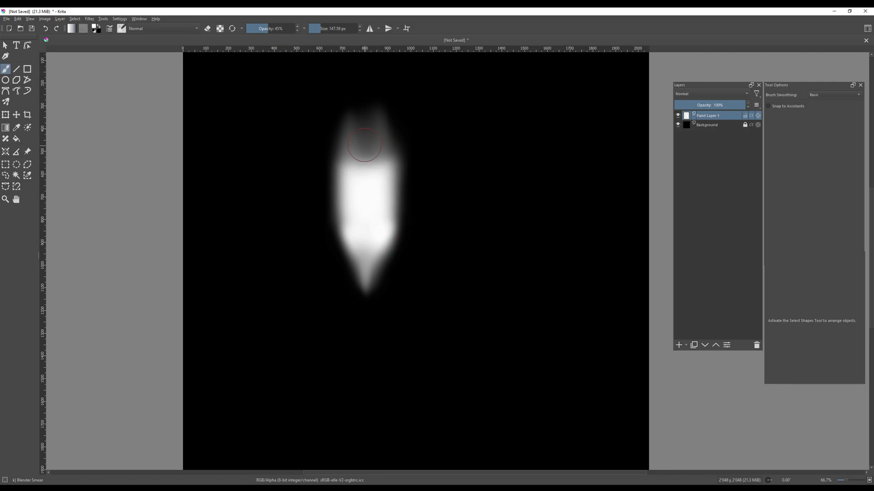
middle_drag(357, 122, 353, 150)
shift+drag(353, 149, 325, 149)
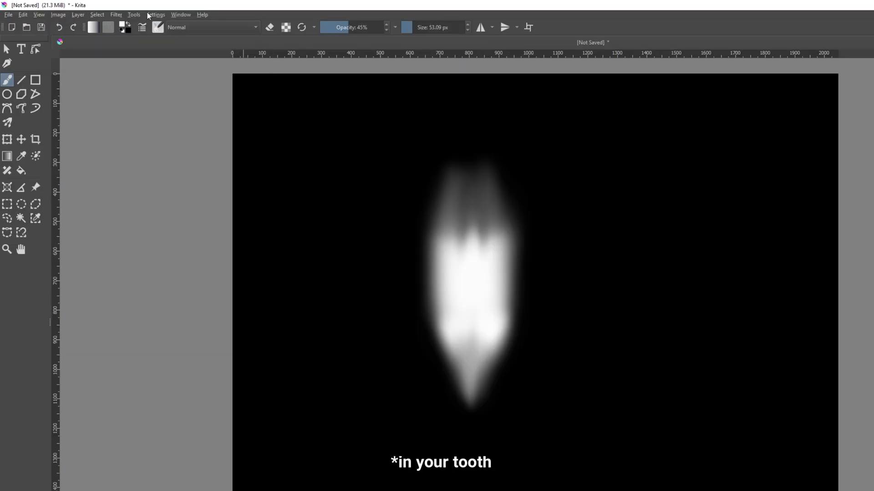
Apply a Motion Blur filter to the tooth with an angle of 90° and a length of 99, comparing with the preview off
click(90, 20)
mouse_move(219, 66)
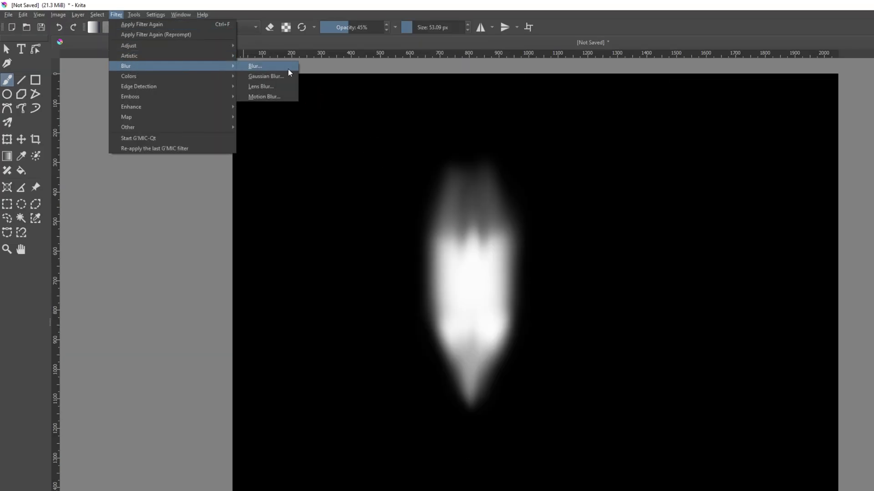
click(274, 93)
drag(541, 119, 656, 126)
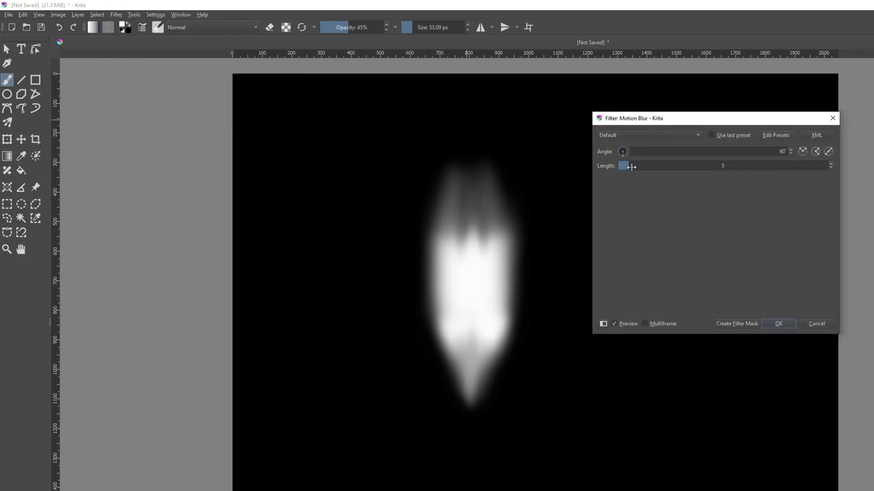
drag(631, 167, 805, 162)
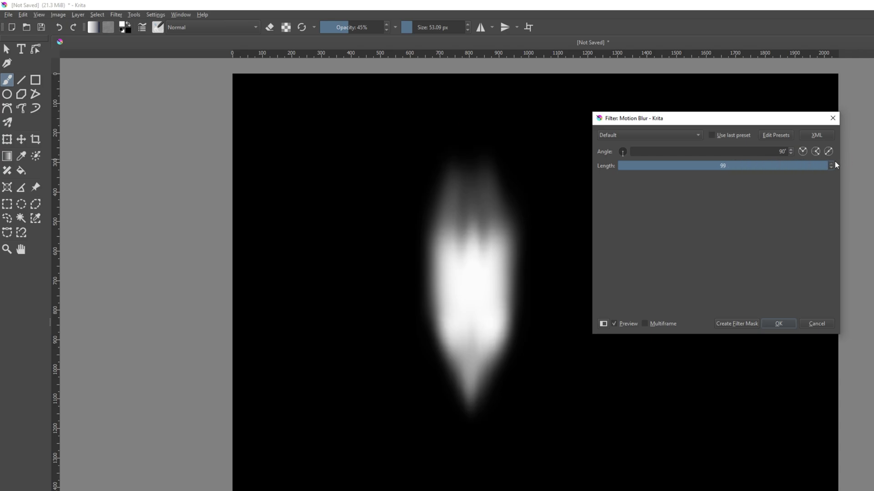
click(615, 324)
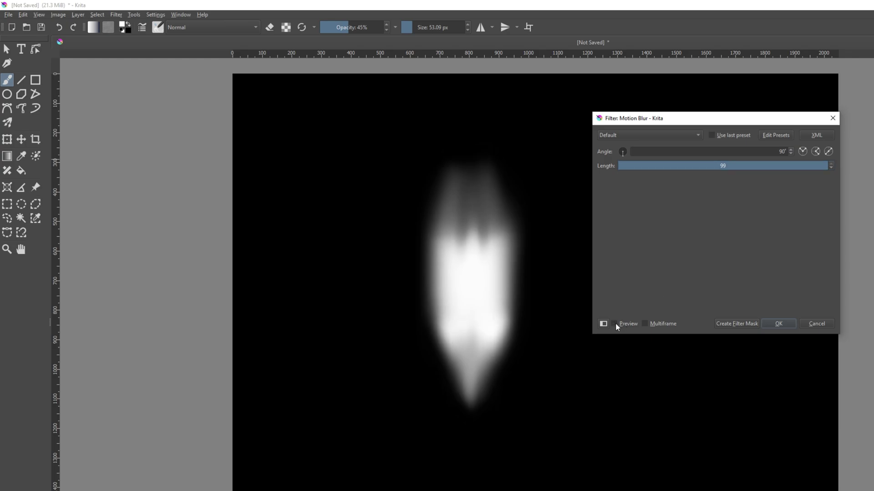
click(614, 324)
click(615, 324)
click(614, 324)
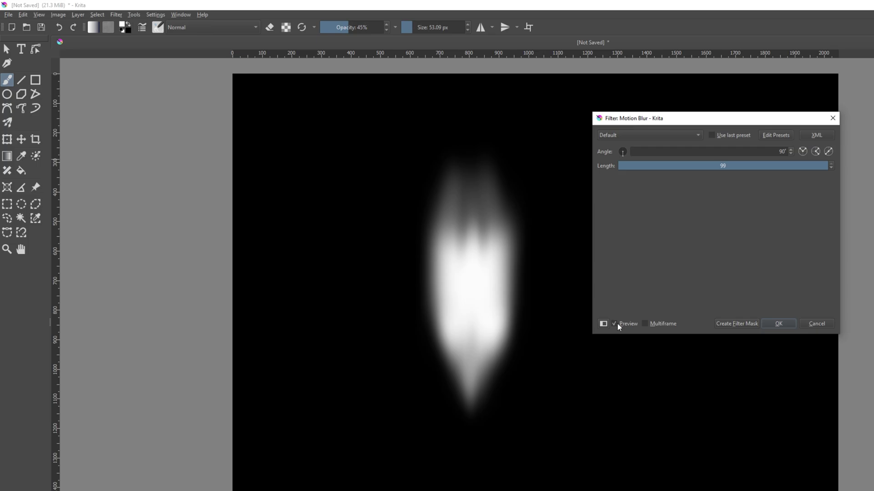
click(784, 326)
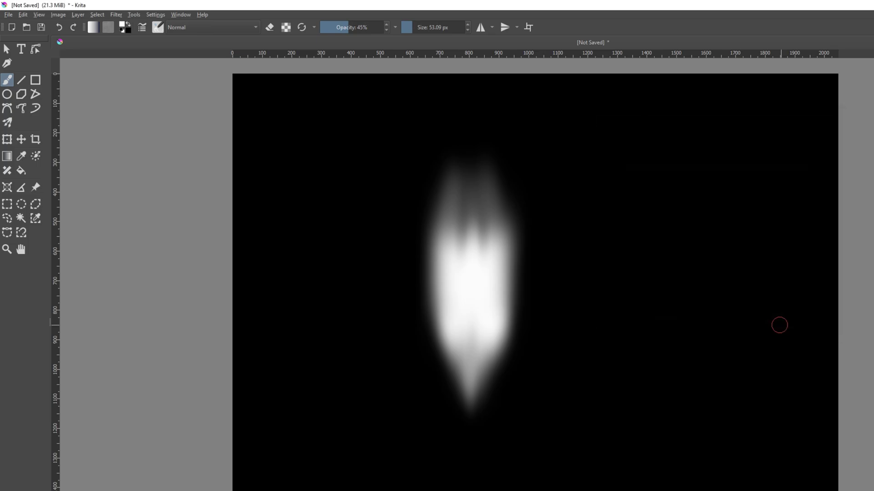
Scale the tooth to about half its size and place it at about x 504 px, y 860 px
scroll(572, 359, down, 2)
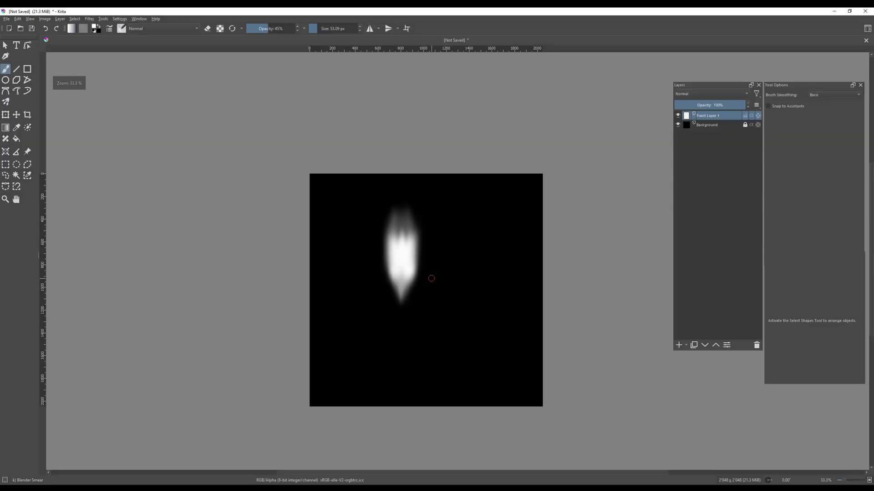
scroll(413, 240, up, 1)
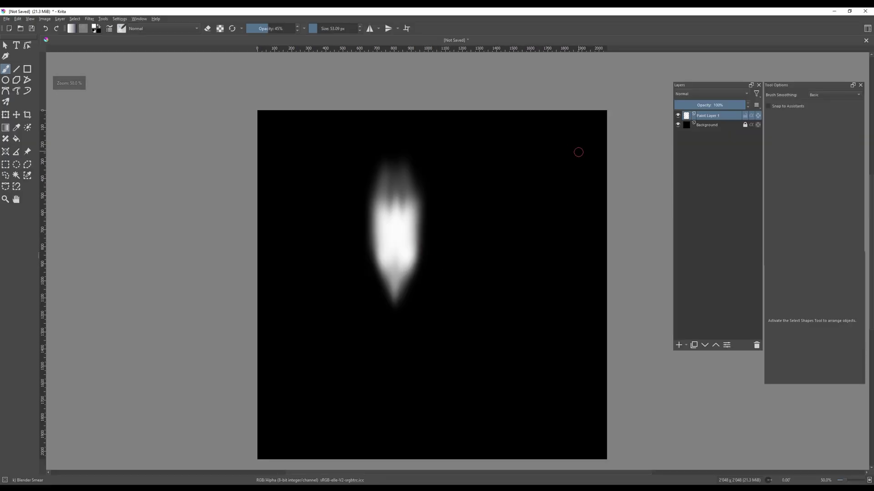
key(ctrl+t)
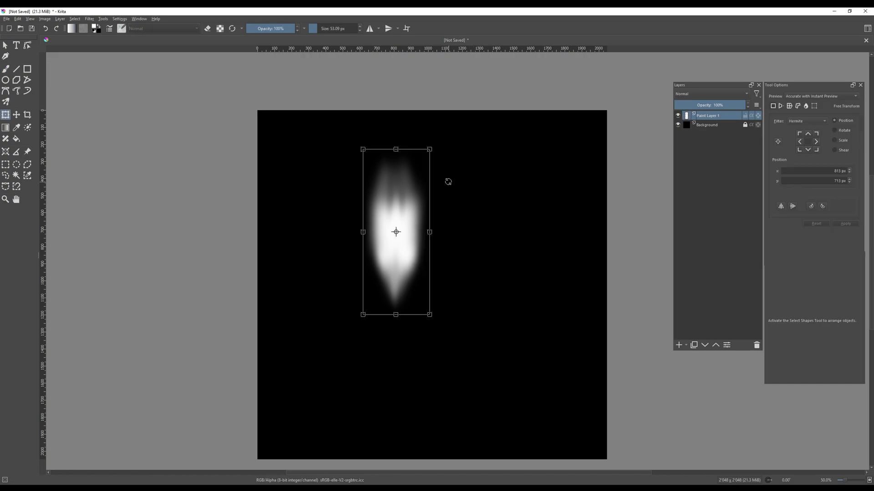
click(5, 45)
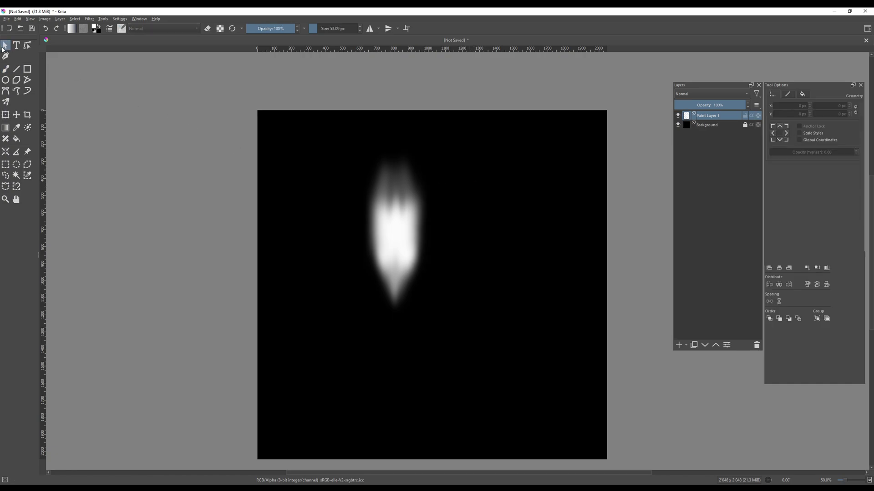
key(ctrl+t)
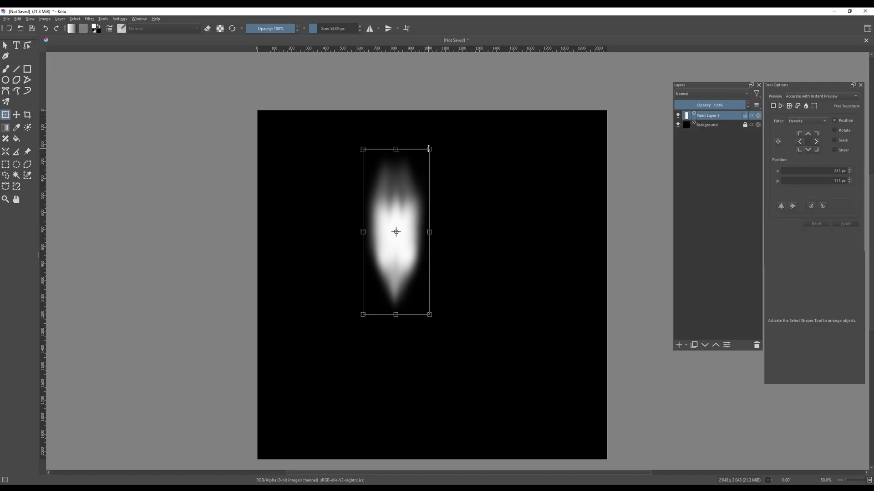
drag(429, 149, 351, 241)
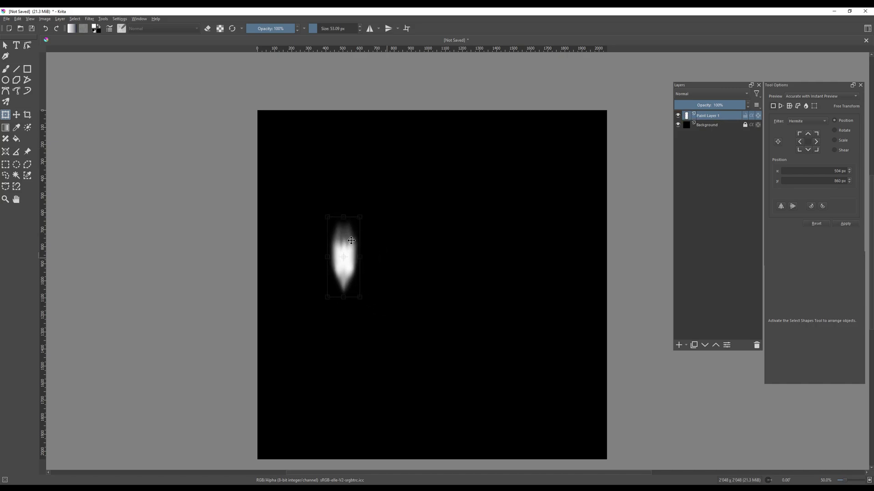
key(Return)
Duplicate the tooth layer and place the copy to the right of the first tooth at about x 667 px
right_click(708, 118)
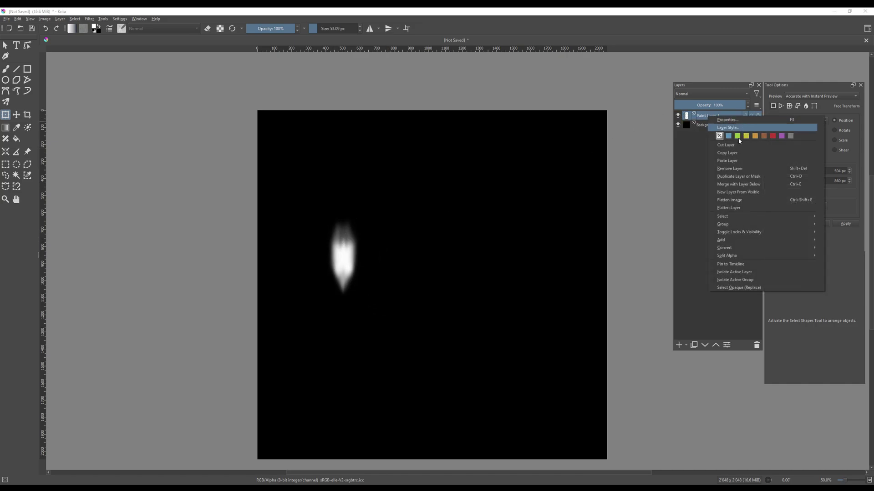
click(719, 177)
scroll(413, 223, up, 2)
scroll(412, 223, down, 1)
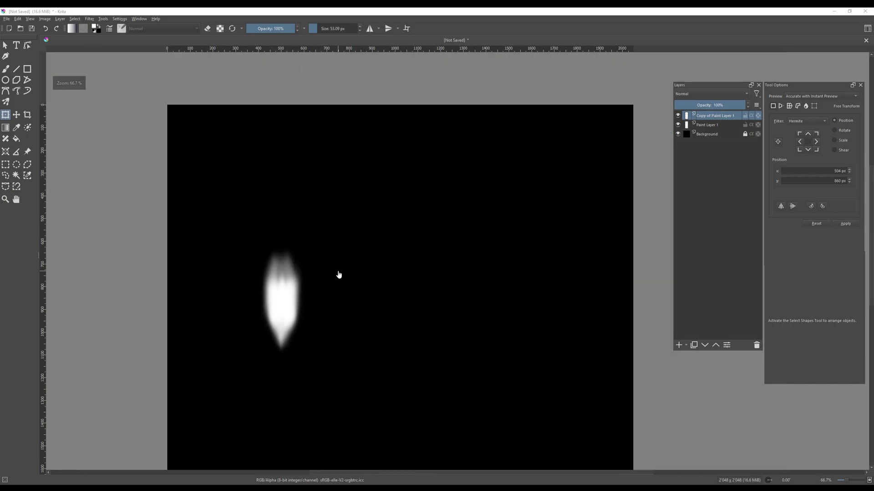
drag(275, 280, 324, 280)
key(Return)
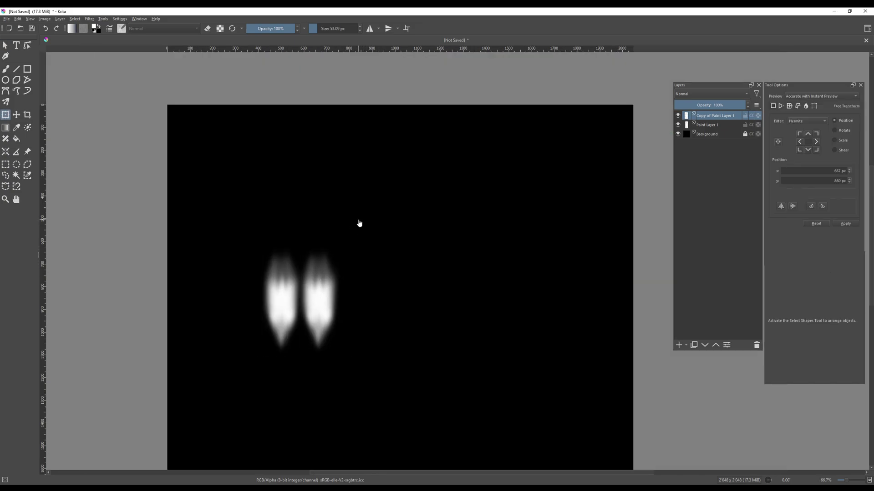
Duplicate the second tooth's layer and place the copy as the third tooth at about x 830 px
scroll(368, 305, down, 1)
right_click(707, 117)
click(728, 175)
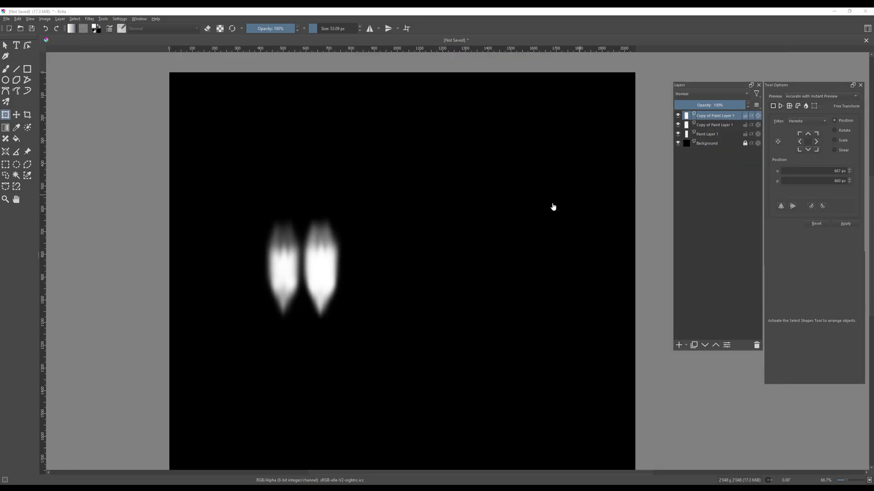
drag(339, 248, 377, 246)
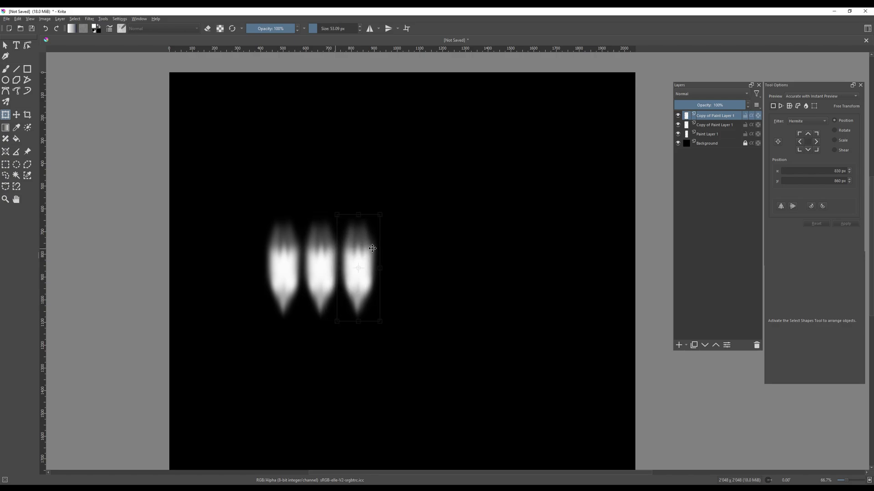
Group the three tooth layers
click(712, 134)
shift+click(715, 117)
key(ctrl+g)
Duplicate the group of three teeth and place the copy to its right at about x 1153 px, forming a six-tooth row
right_click(713, 117)
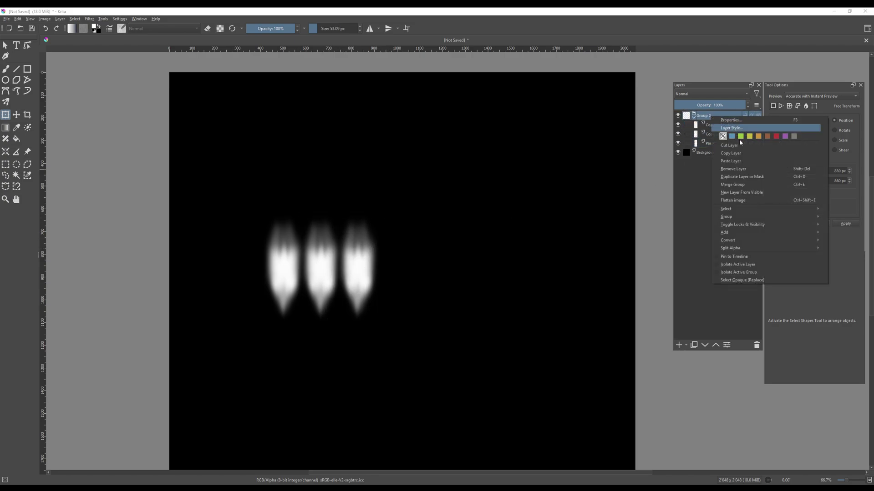
click(746, 177)
key(ctrl+j)
drag(348, 247, 456, 247)
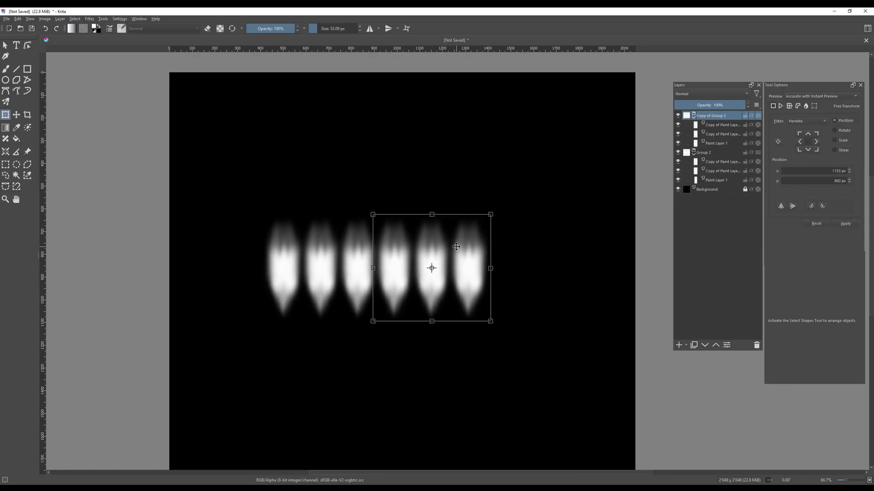
key(Return)
middle_drag(422, 241, 432, 196)
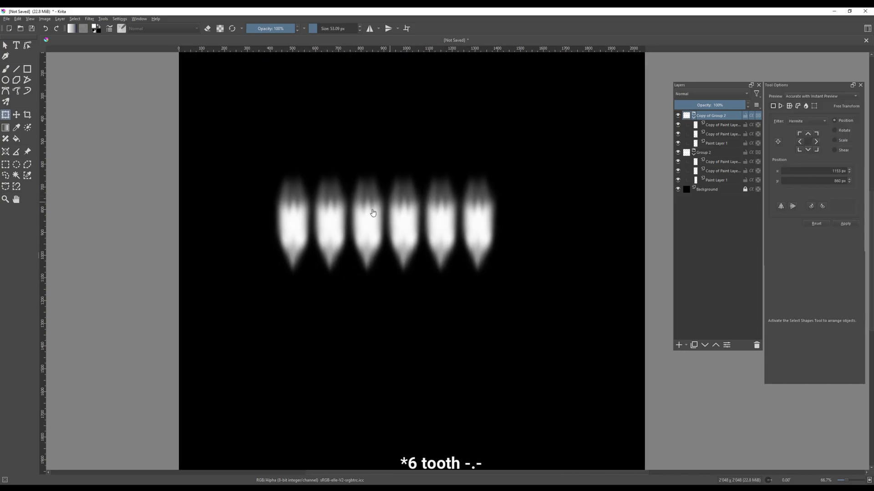
Duplicate the rightmost tooth's layer, move the copy above the groups and place it at about x 1518 px
right_click(718, 124)
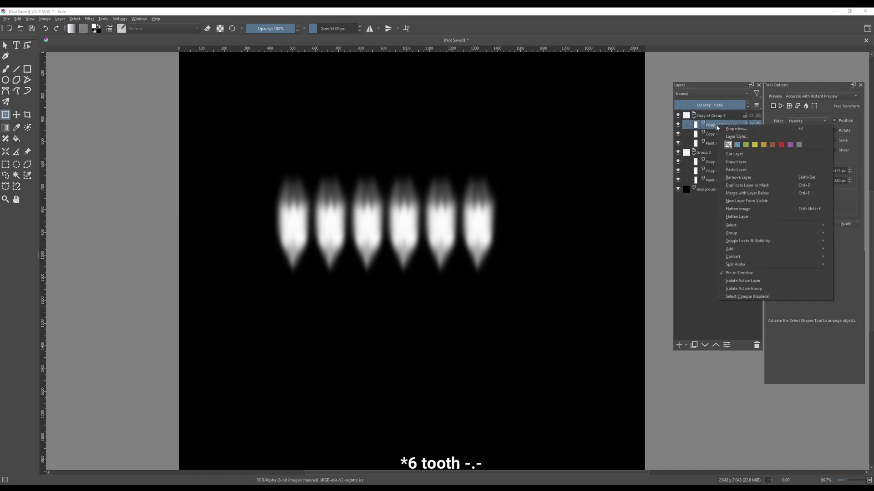
click(732, 189)
drag(714, 127, 714, 117)
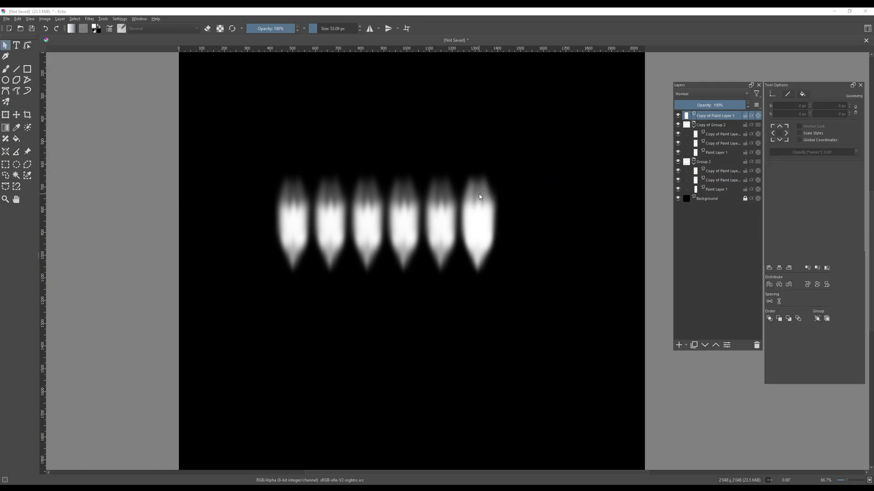
drag(480, 200, 529, 209)
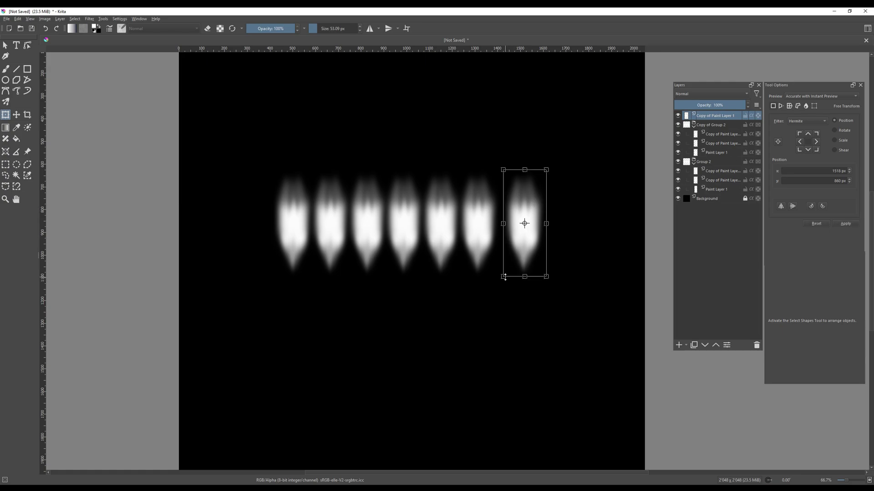
Enlarge the seventh tooth into a bigger fang and position it at about x 1497 px, y 913 px
drag(504, 276, 492, 295)
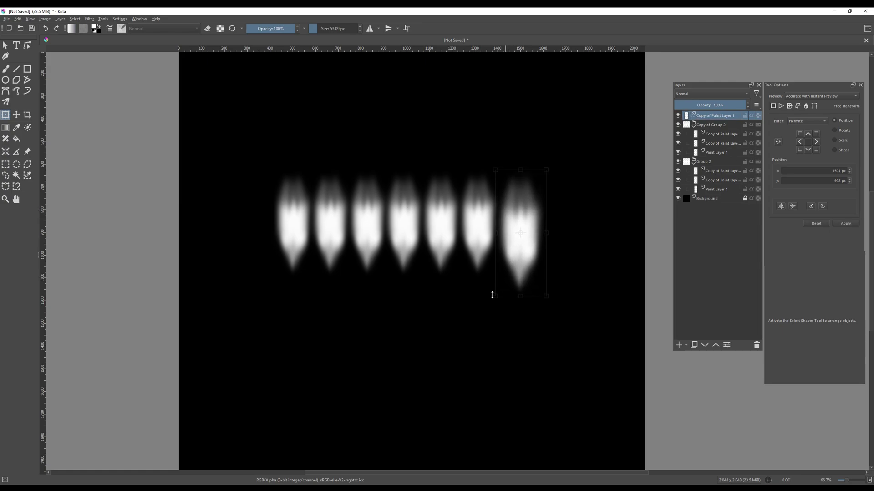
drag(513, 219, 513, 221)
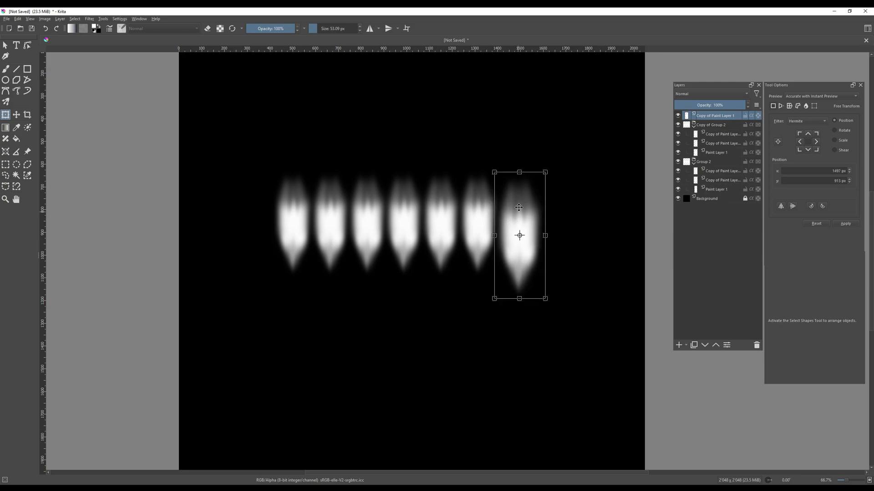
key(Return)
Duplicate the large fang layer and place the copy at the row's left end, at about x 330 px
right_click(722, 116)
click(734, 158)
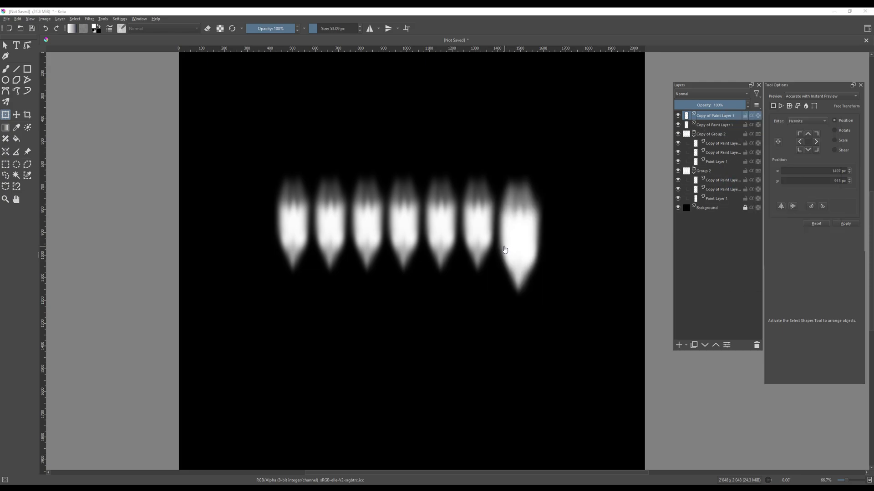
drag(517, 232, 253, 234)
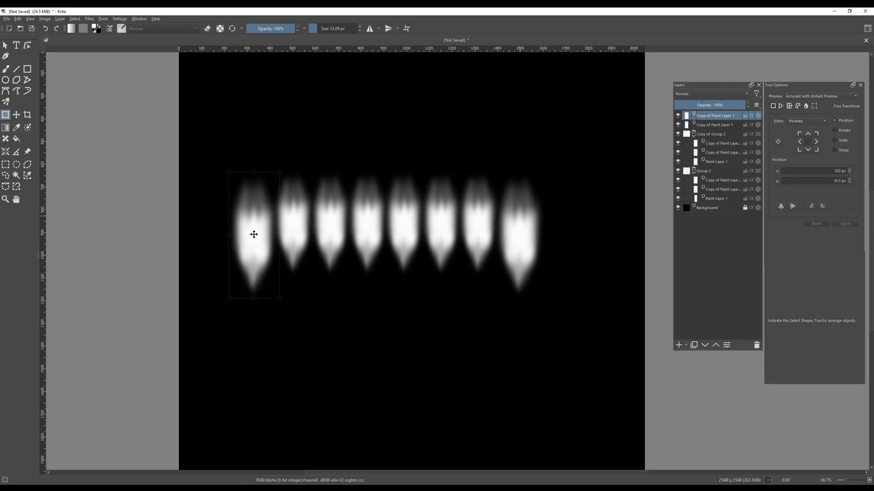
Duplicate the lowest tooth layer above all groups, place the copy at the row's left end and shrink it to about x 167 px, y 877 px
right_click(714, 216)
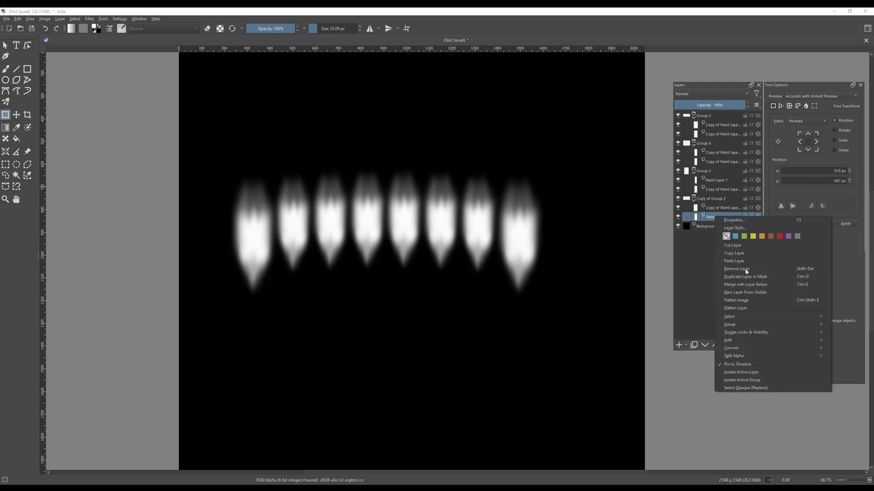
click(744, 276)
drag(724, 220, 724, 114)
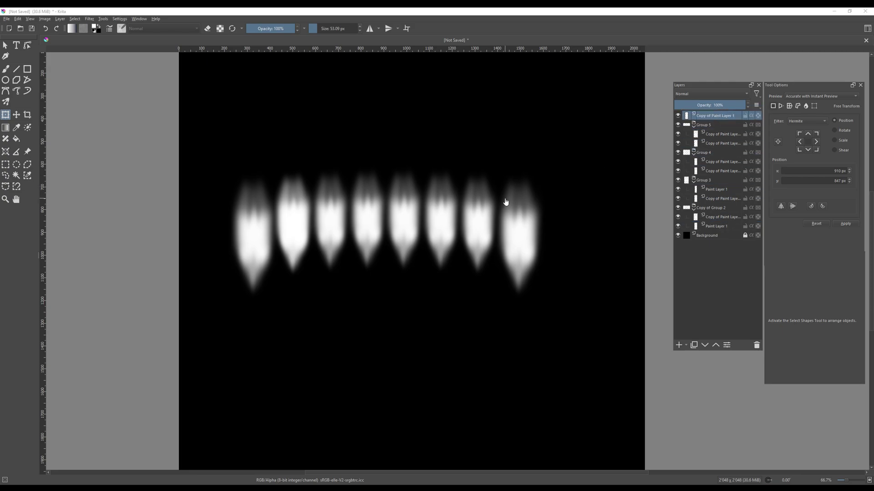
drag(293, 208, 225, 205)
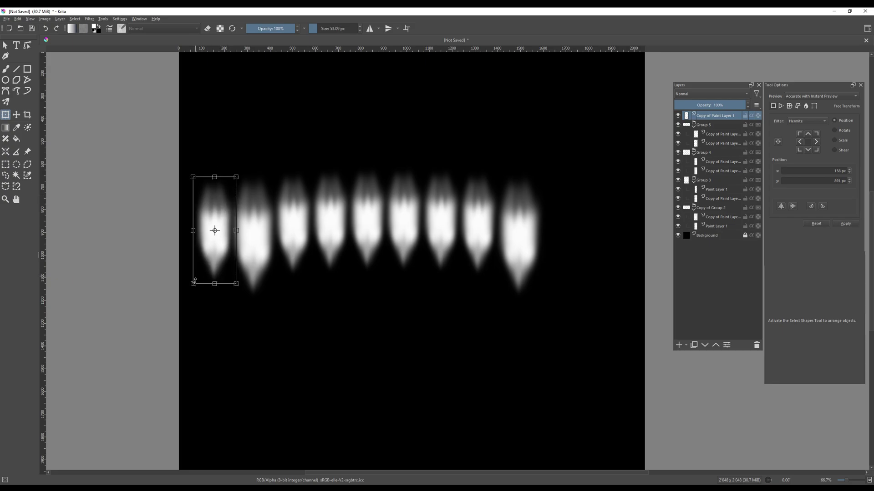
drag(194, 284, 199, 276)
Duplicate the small end tooth and place the copy beyond the right fang at about x 1659 px, y 877 px
right_click(704, 115)
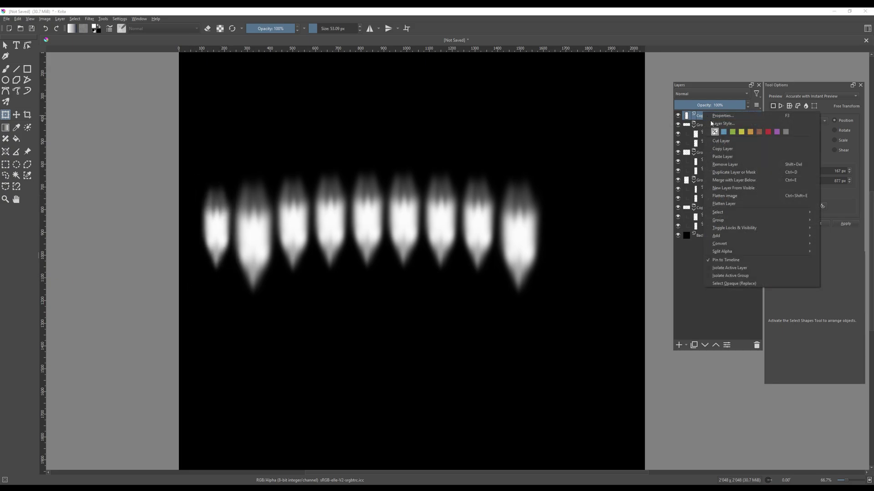
click(733, 172)
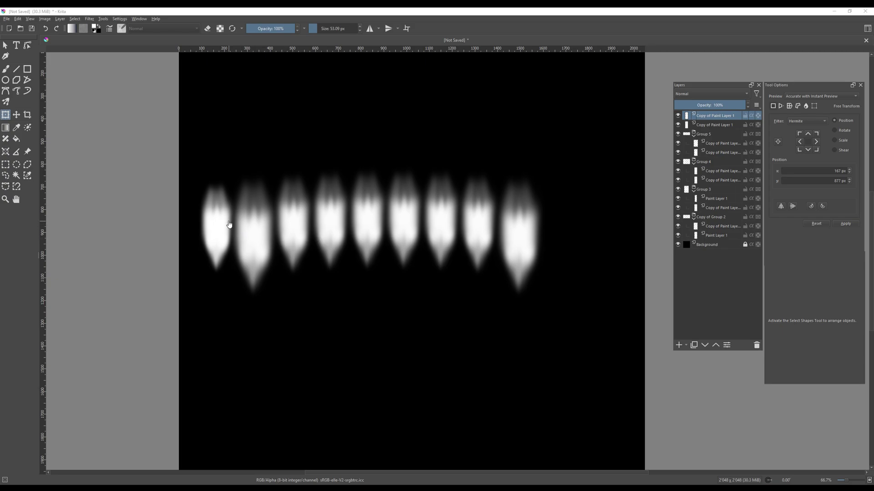
drag(220, 214, 560, 211)
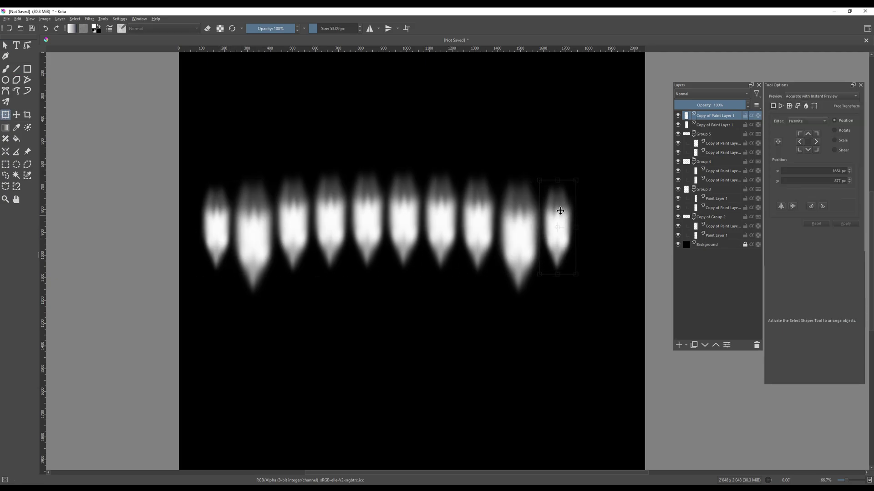
drag(560, 211, 559, 211)
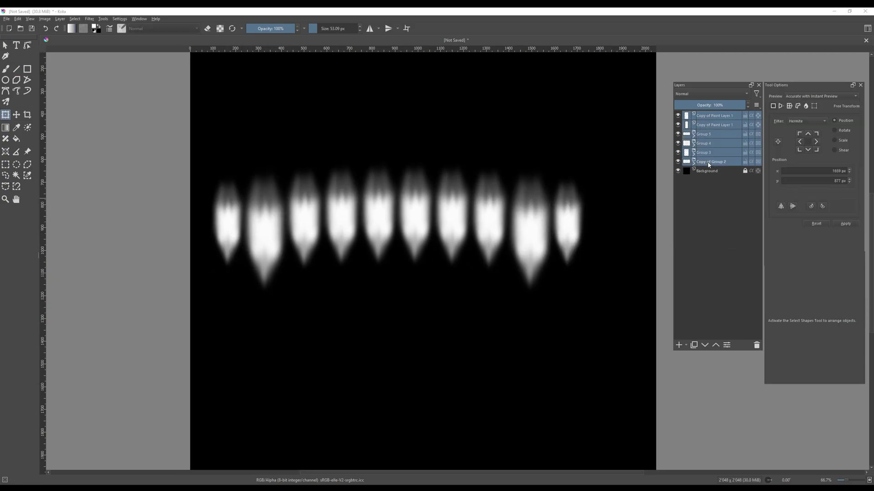
Group all the teeth layers and groups above the background and name the group TOP TEETH
key(ctrl+g)
double_click(709, 117)
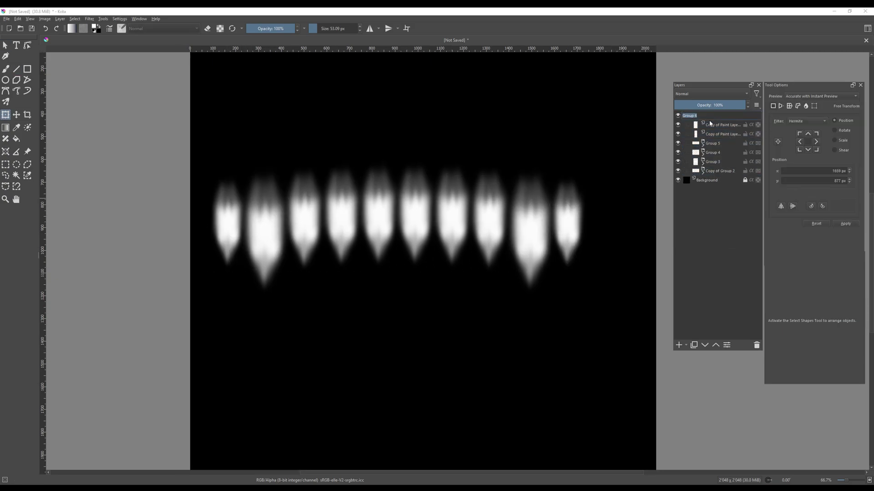
key(Return)
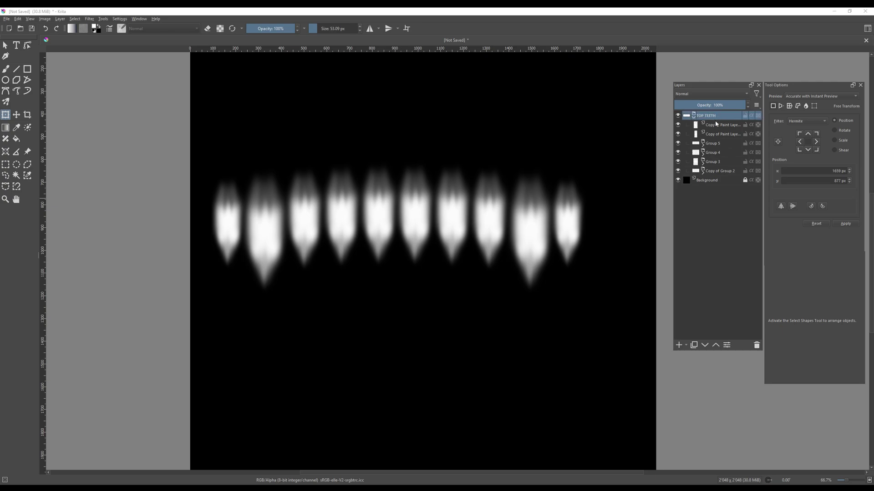
Centre the TOP TEETH row horizontally on the canvas at about x 1026 px, y 873 px
scroll(564, 206, down, 1)
click(467, 210)
drag(462, 207, 482, 202)
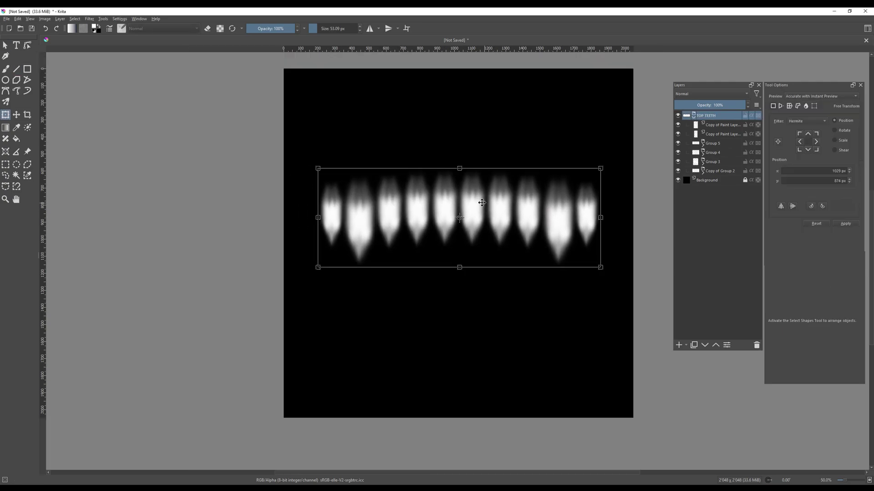
key(Return)
Duplicate the TOP TEETH group, rename the copy BOTTOM TEETH and collapse the original group
right_click(712, 116)
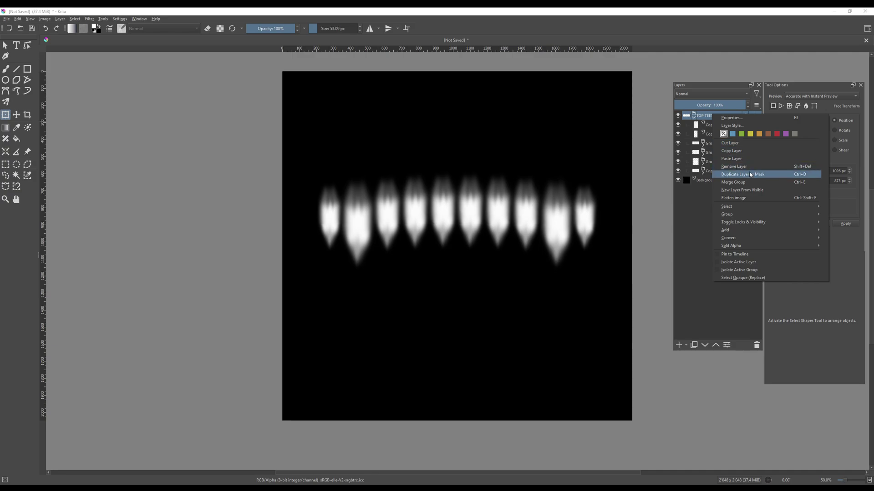
click(728, 171)
double_click(712, 116)
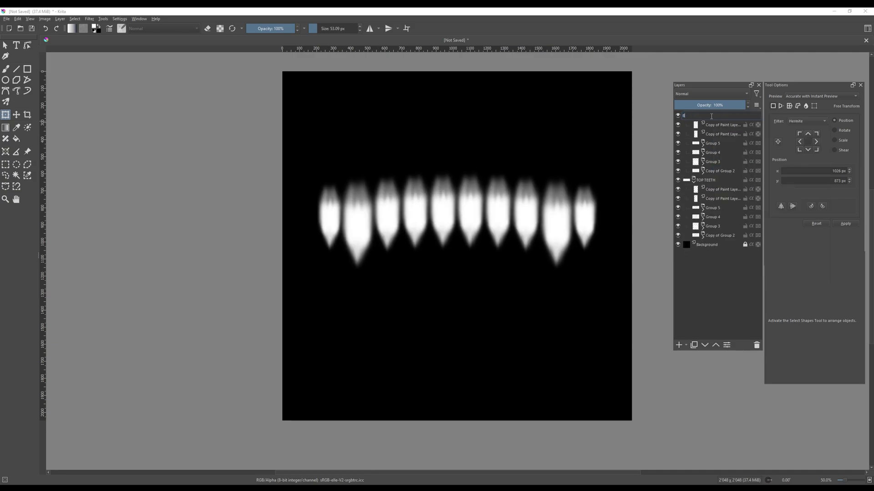
text(BOTTOM TEETH)
key(Return)
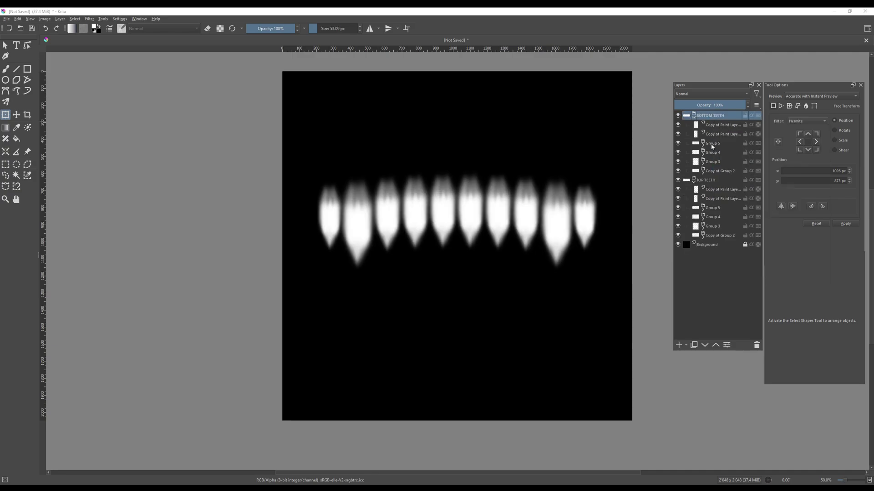
click(693, 180)
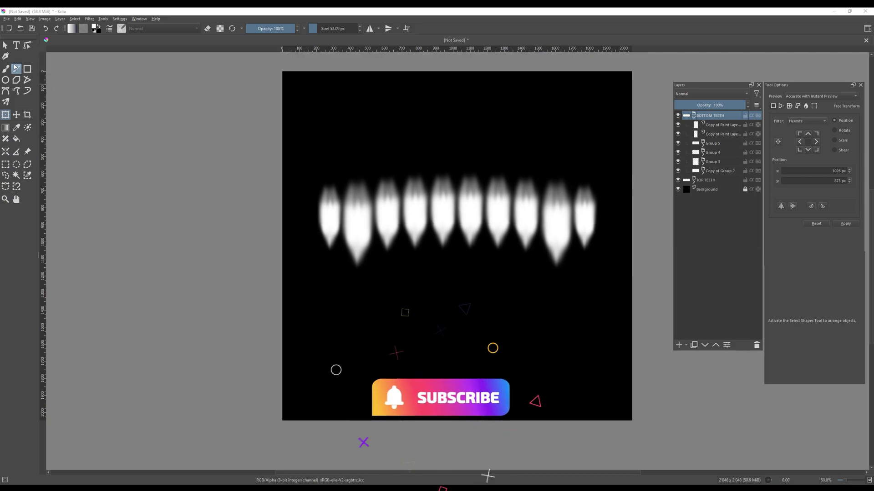
Move the BOTTOM TEETH group below the top row and rotate it 180 degrees, at about x 1026 px, y 1265 px
click(6, 45)
key(ctrl+t)
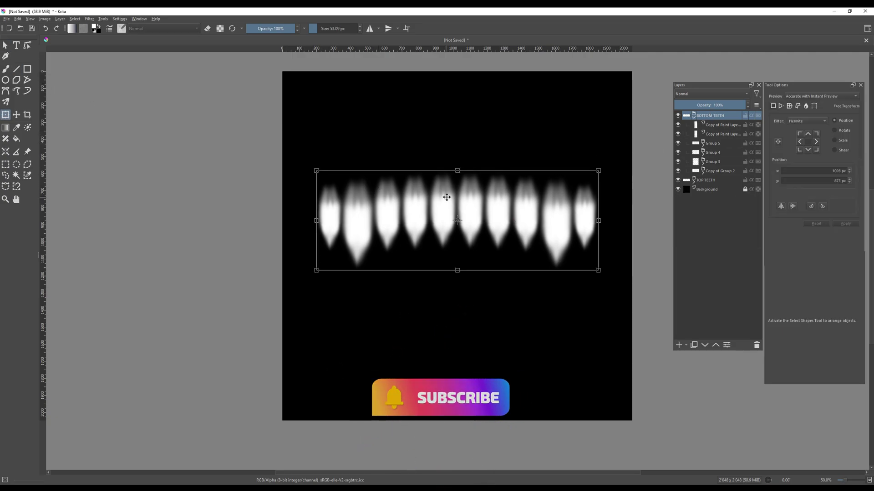
drag(465, 197, 465, 266)
drag(617, 212, 281, 368)
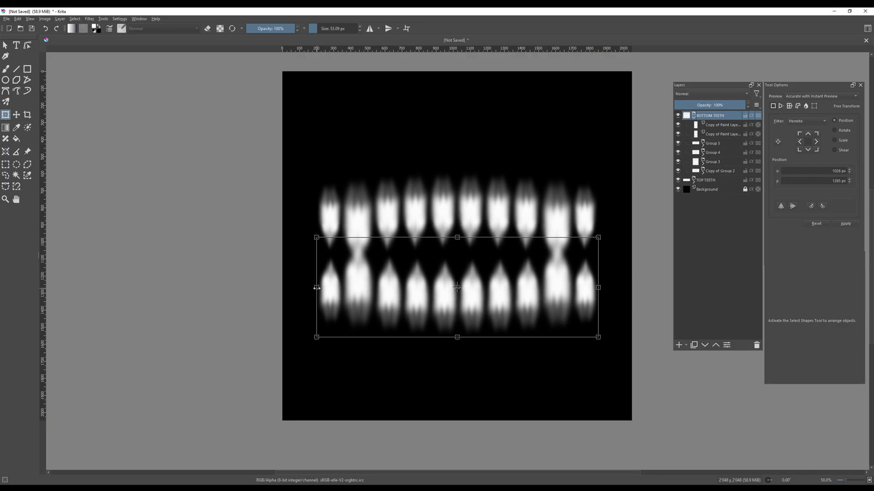
Widen the BOTTOM TEETH row symmetrically and reduce its height, placing it at about x 1024 px, y 1232 px
drag(316, 287, 290, 290)
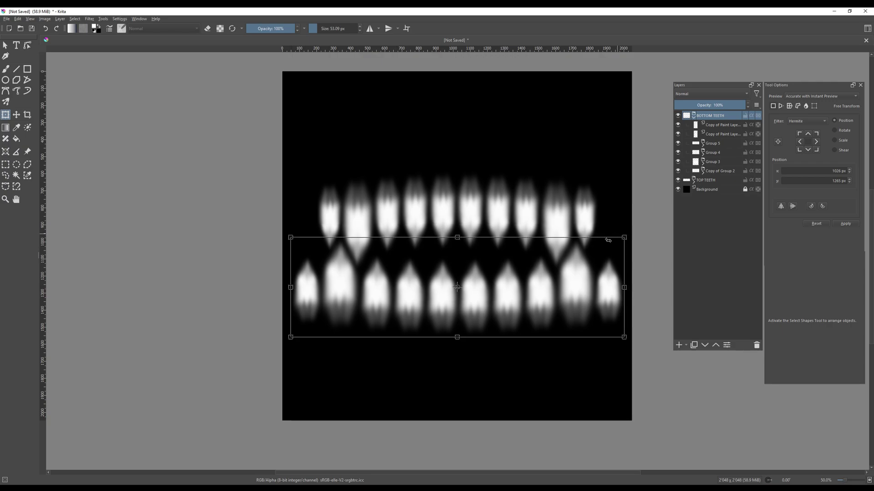
drag(577, 257, 576, 258)
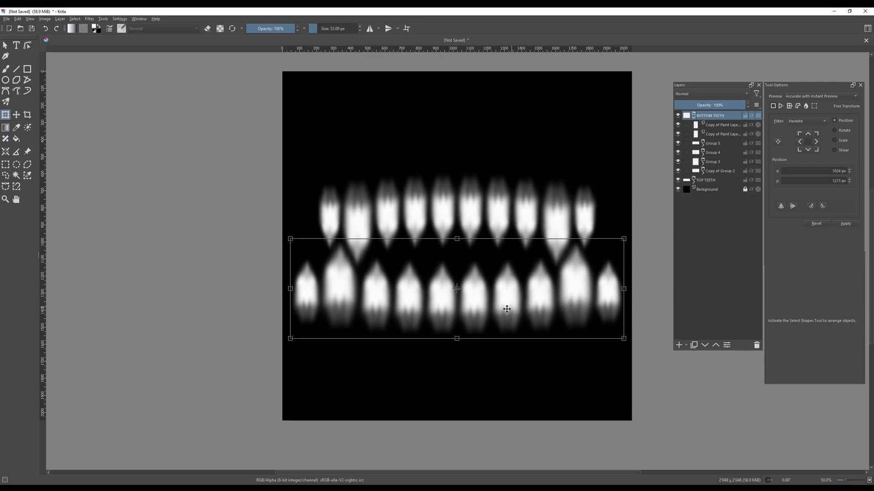
drag(457, 338, 457, 324)
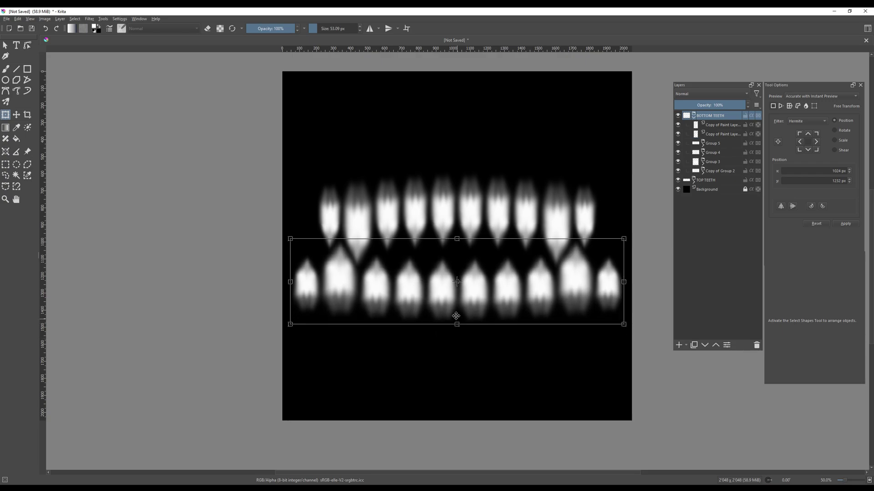
key(Return)
Delete the two outermost small teeth from the BOTTOM TEETH group
click(610, 280)
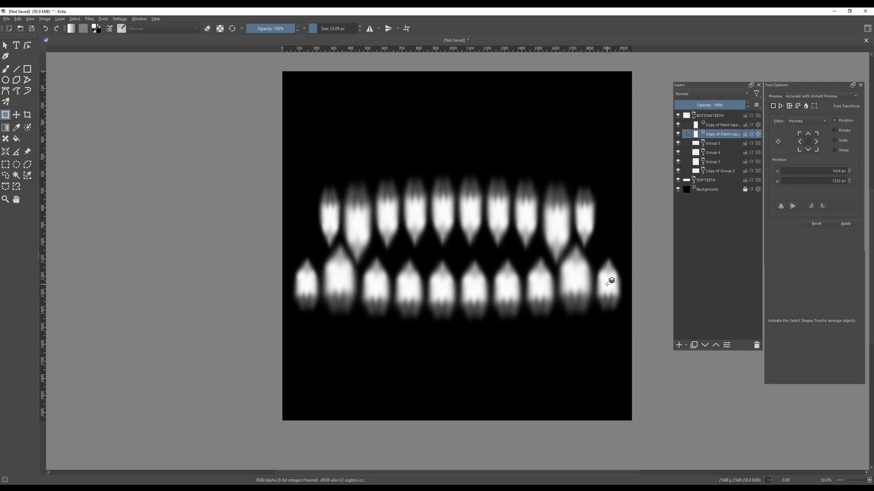
shift+click(709, 125)
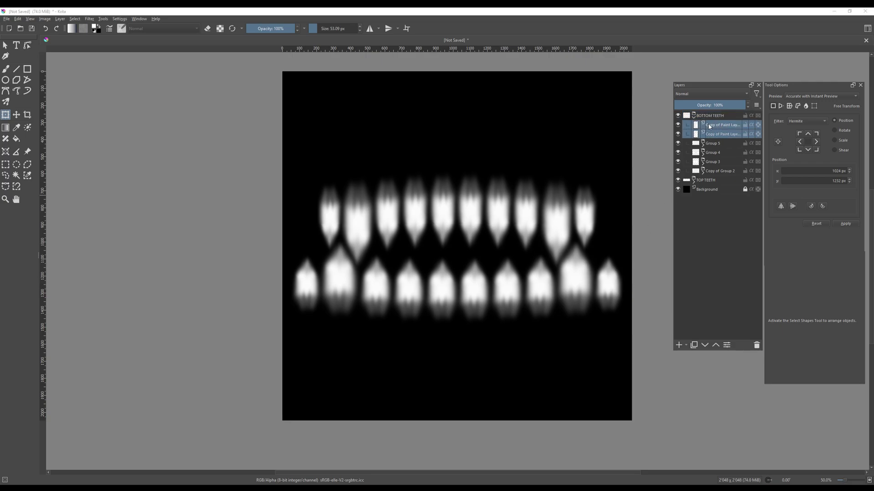
click(757, 346)
Select the two outermost small teeth of the TOP TEETH group and adjust the pair's placement to about x 1026 px, y 865 px
middle_drag(549, 317, 552, 285)
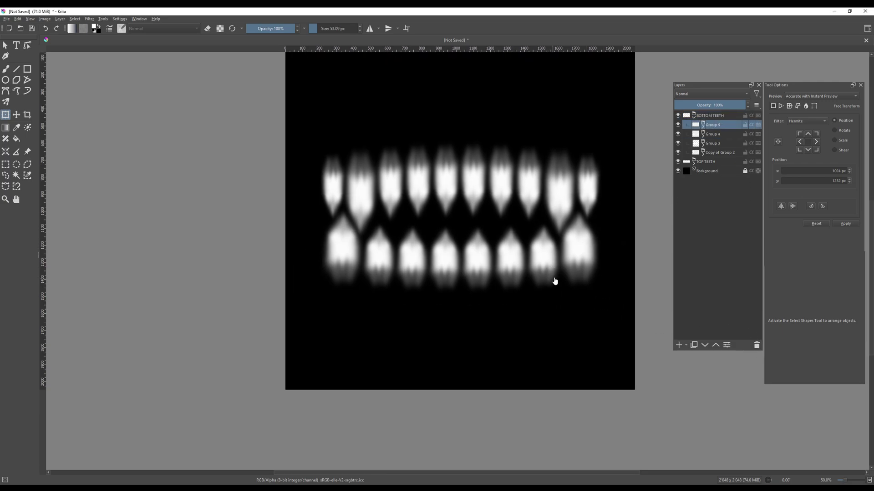
scroll(517, 274, down, 3)
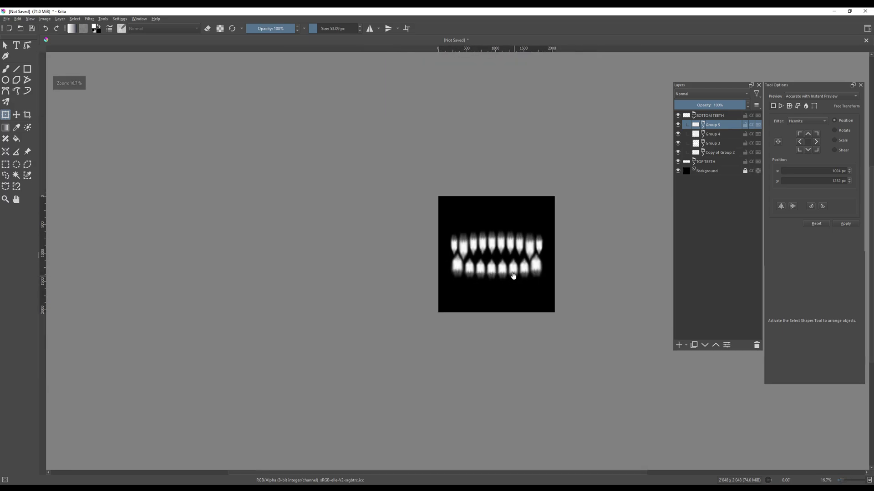
scroll(490, 283, up, 1)
scroll(490, 283, down, 2)
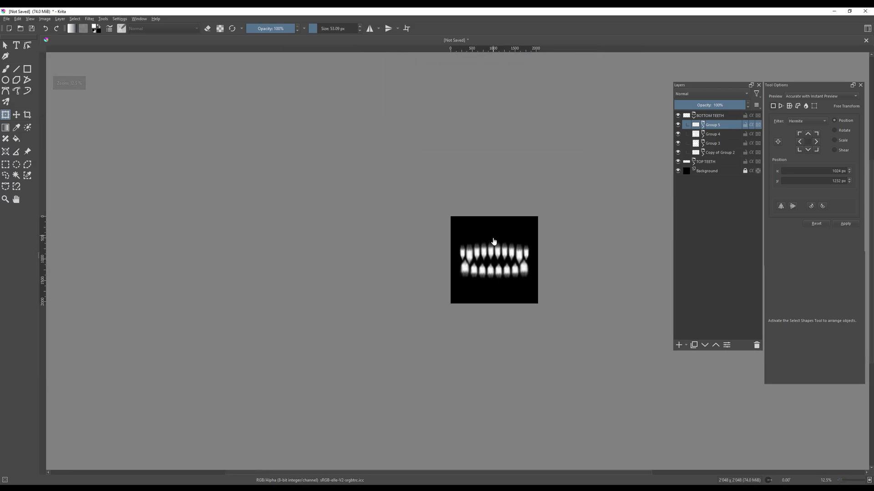
scroll(459, 253, up, 4)
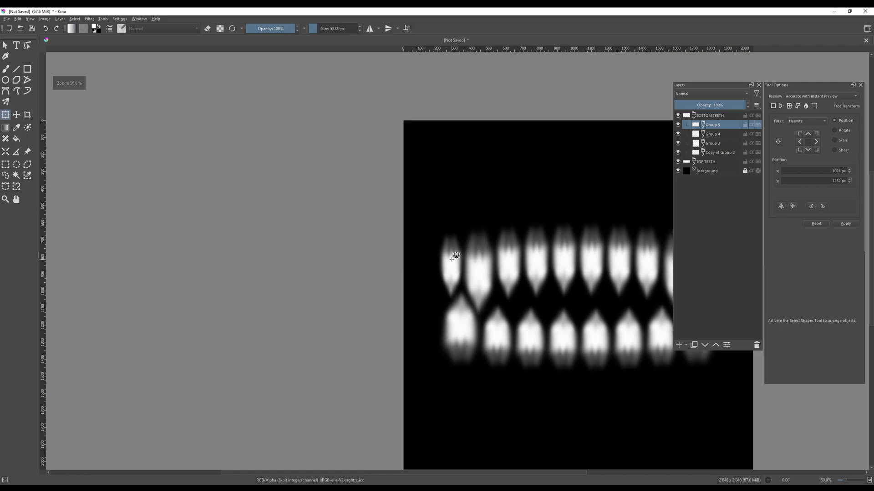
click(451, 259)
middle_drag(562, 277, 443, 257)
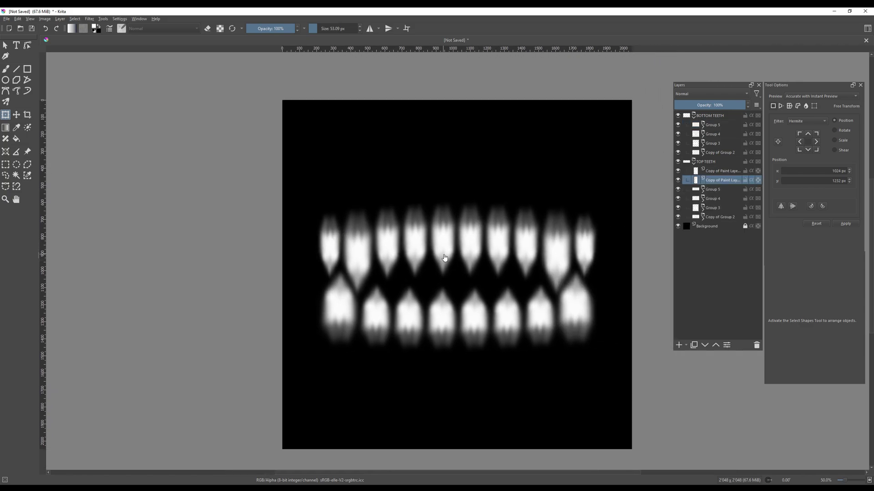
click(721, 171)
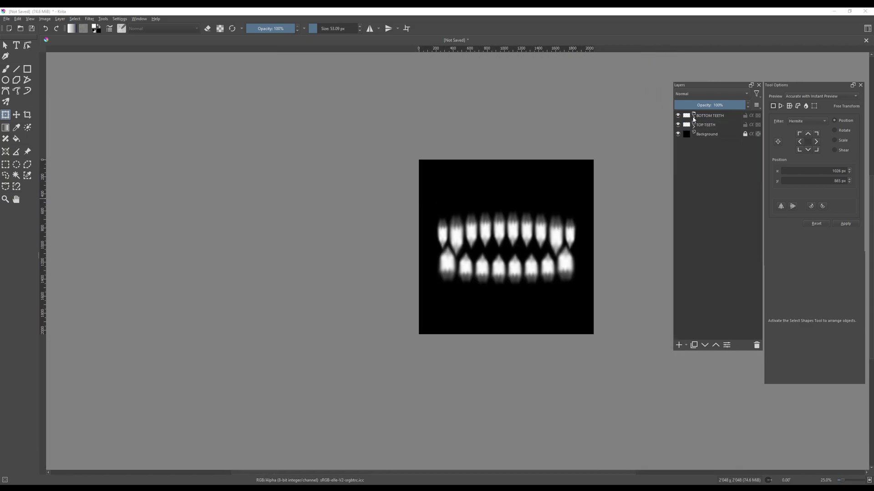
Hide the BOTTOM TEETH group and the Background layer, leaving only TOP TEETH visible
click(677, 116)
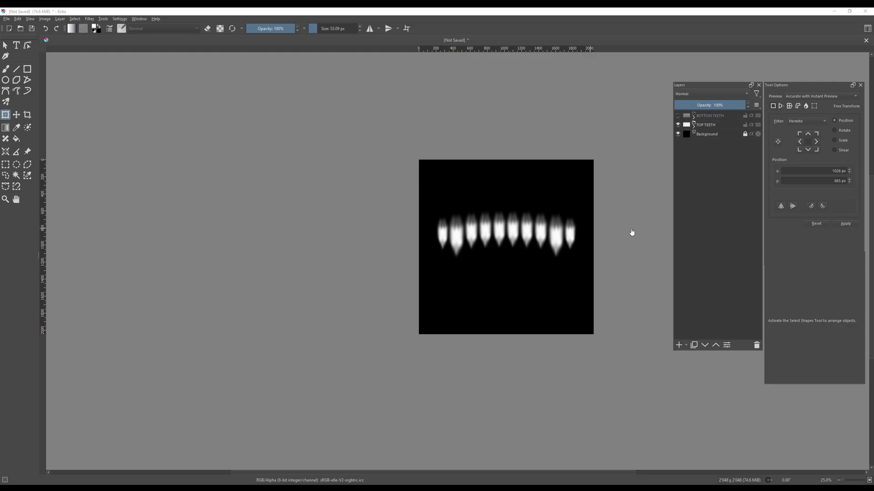
click(677, 124)
click(678, 125)
click(677, 133)
Export the visible top row as a PNG image named Bite02_TopTeeth in the Elements folder, with the transparency option kept
key(ctrl+shift+e)
click(84, 357)
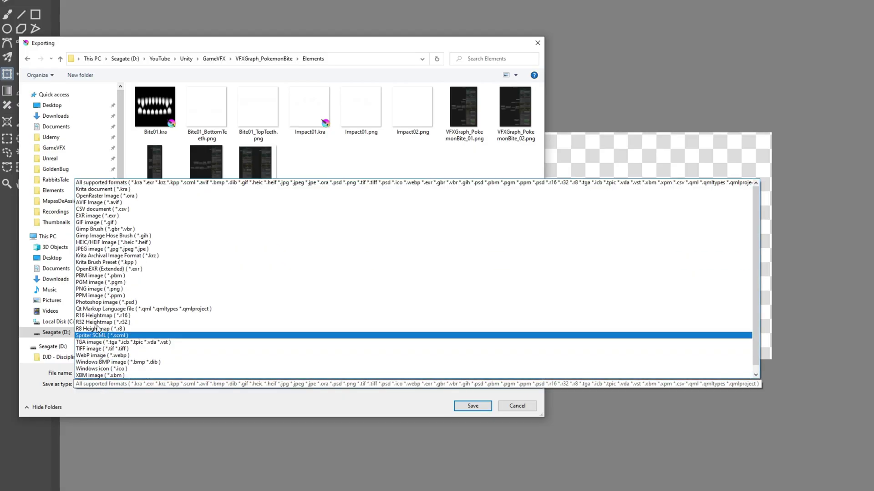
click(92, 289)
click(182, 373)
text(Bite02_TopTeeth)
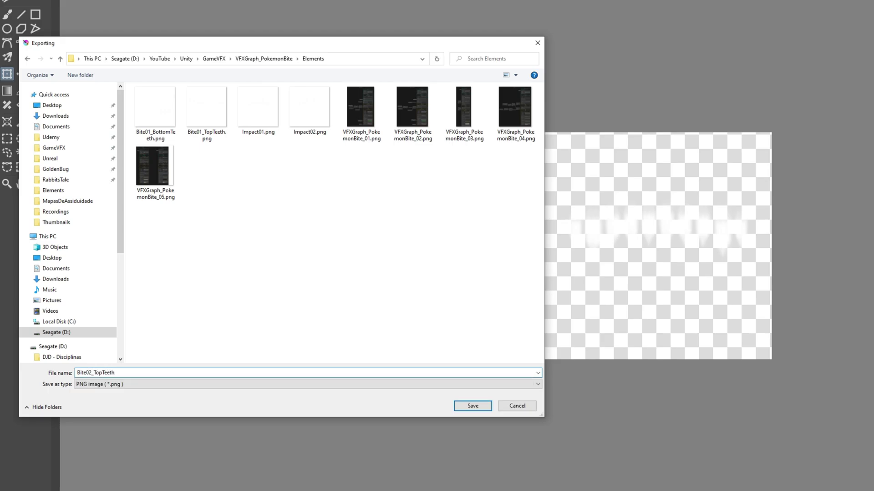
key(Return)
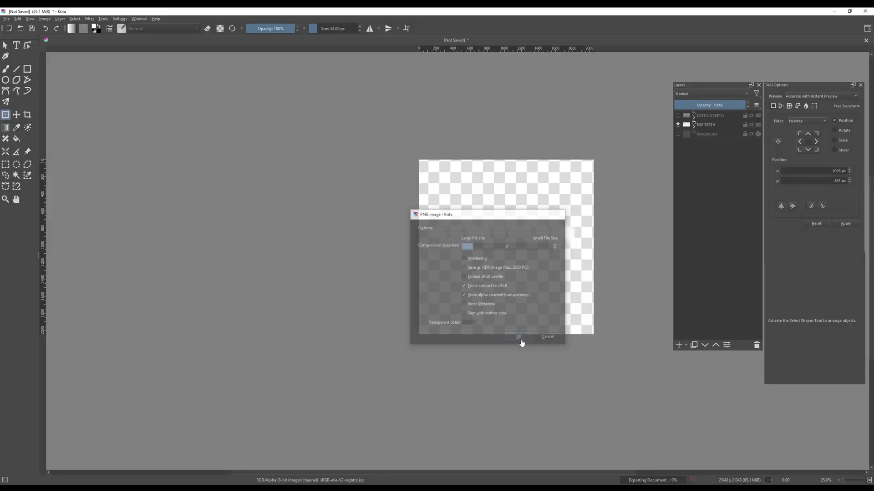
click(521, 340)
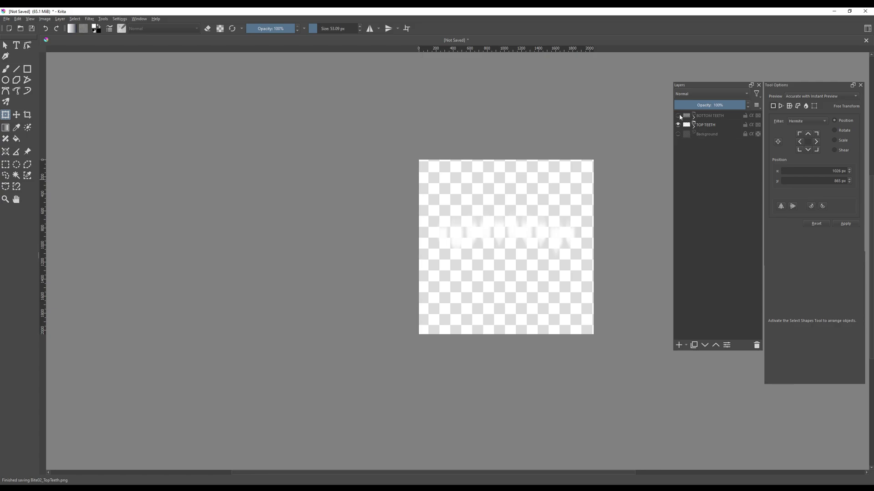
Show only the BOTTOM TEETH group and export it as a PNG image named Bite02_BottomTeeth in the Elements folder
click(678, 125)
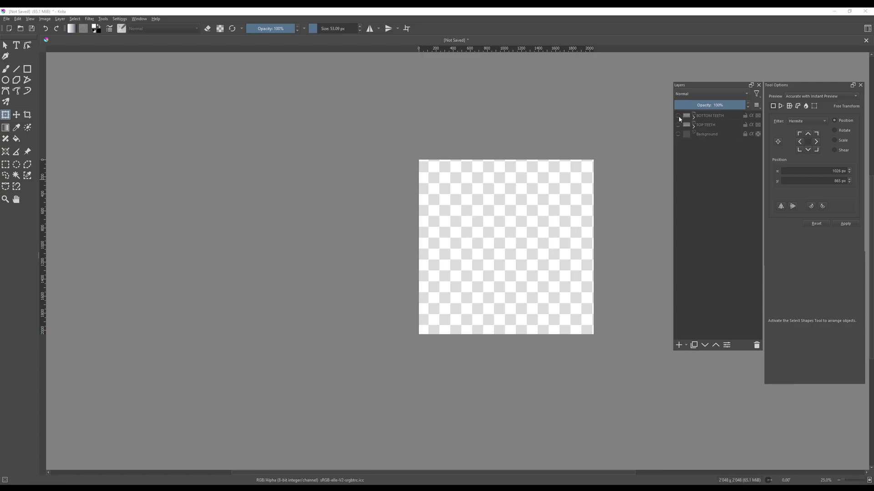
click(678, 116)
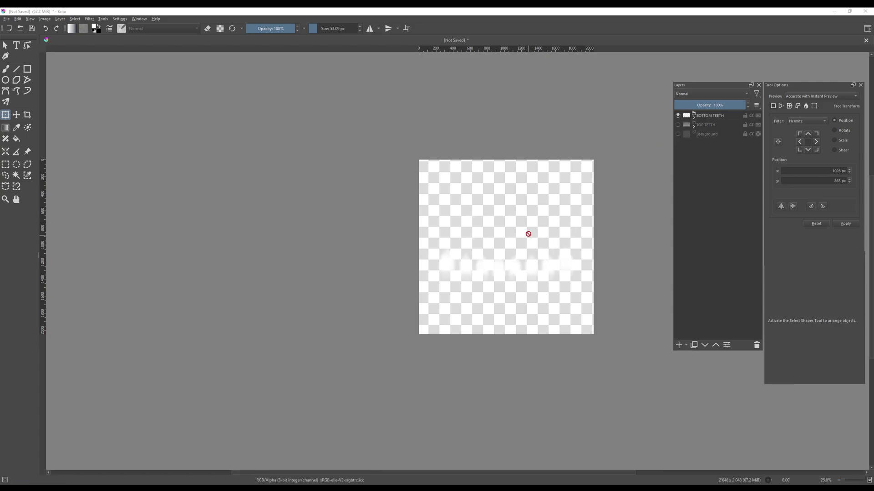
key(ctrl+shift+e)
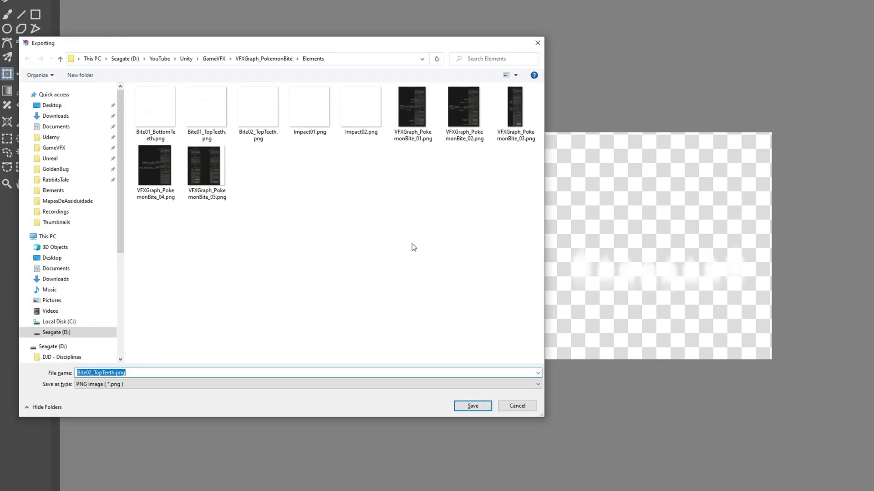
click(103, 373)
key(BackSpace)
key(BackSpace)
key(BackSpace)
text(Bottom)
key(Return)
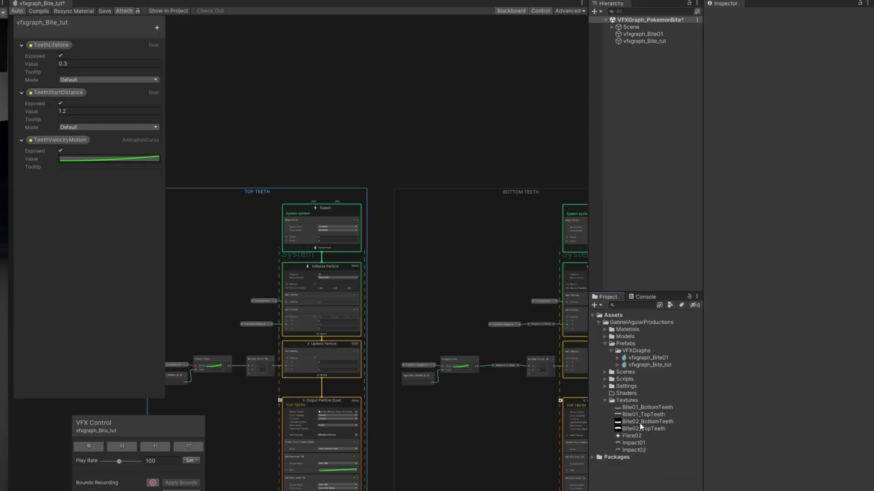
Switch to Unity and apply Alpha Is Transparency to both the Bite02_BottomTeeth and Bite02_TopTeeth textures
click(695, 358)
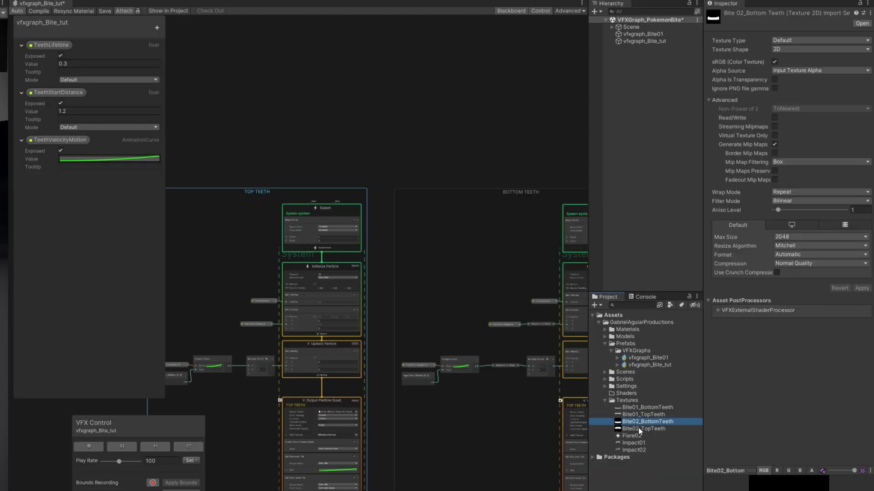
shift+click(695, 363)
click(774, 79)
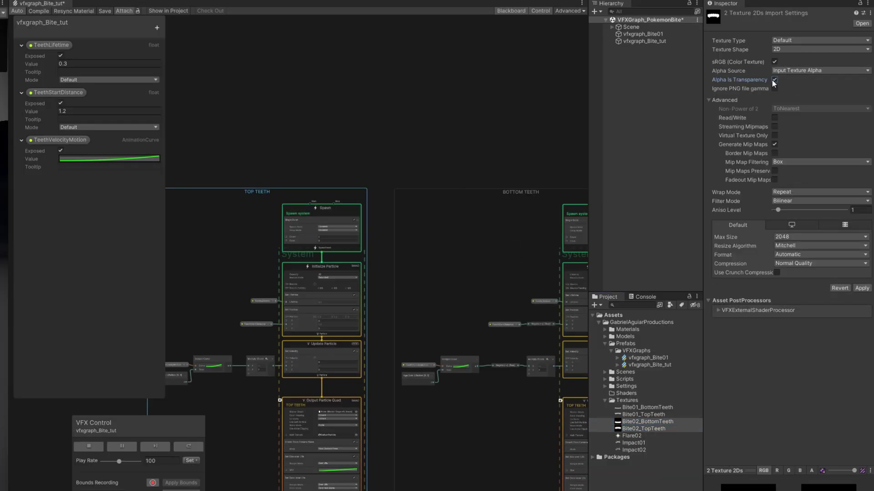
click(863, 288)
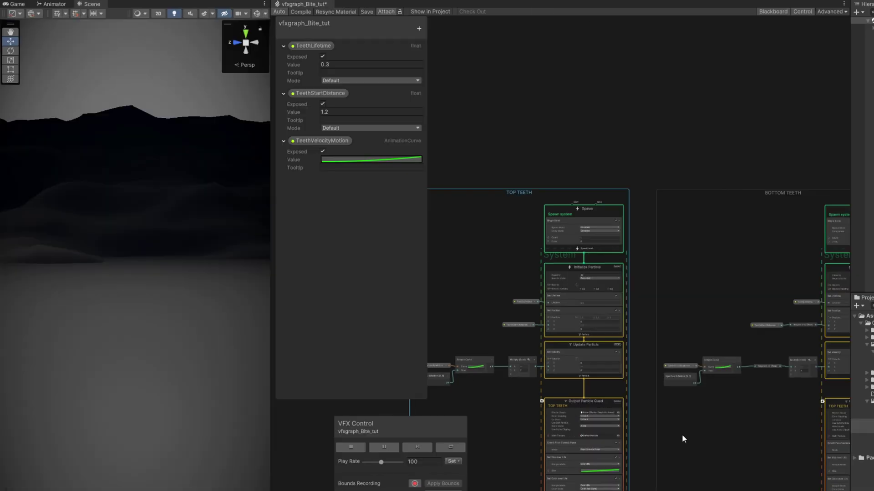
Assign the Bite02_TopTeeth texture as the Main Texture of the TOP TEETH Output Particle Quad
middle_drag(296, 395, 330, 332)
scroll(330, 331, up, 7)
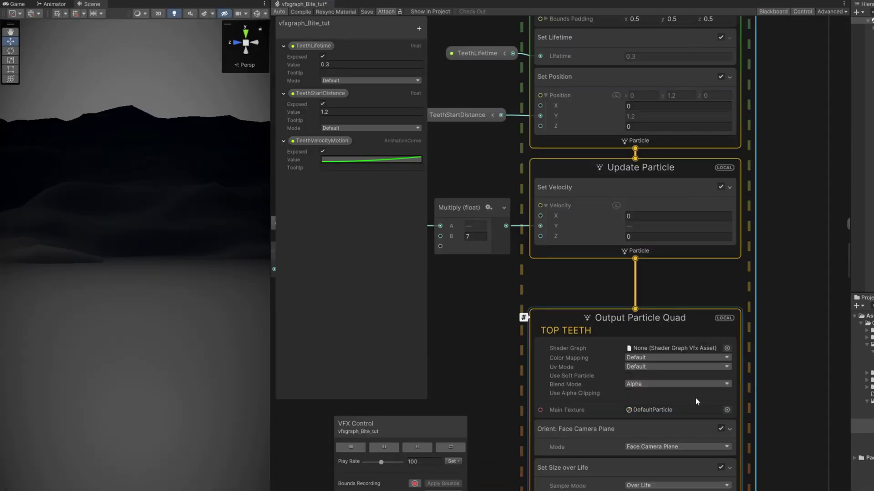
click(727, 410)
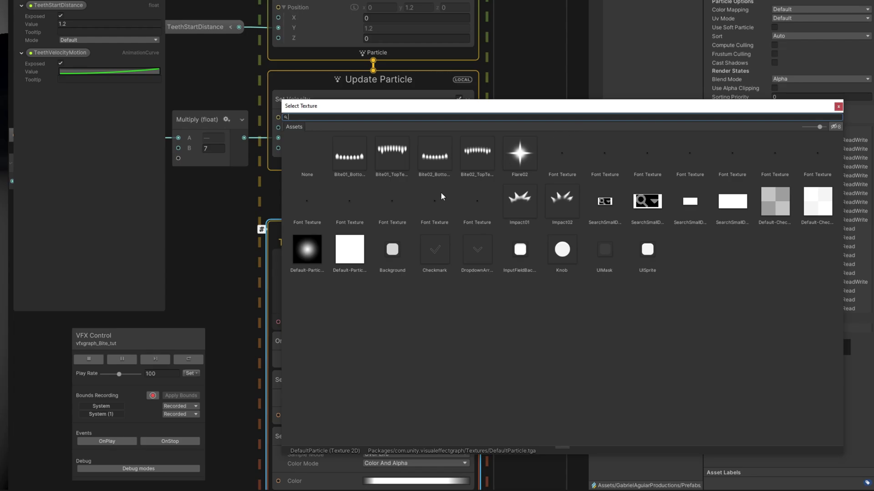
click(479, 152)
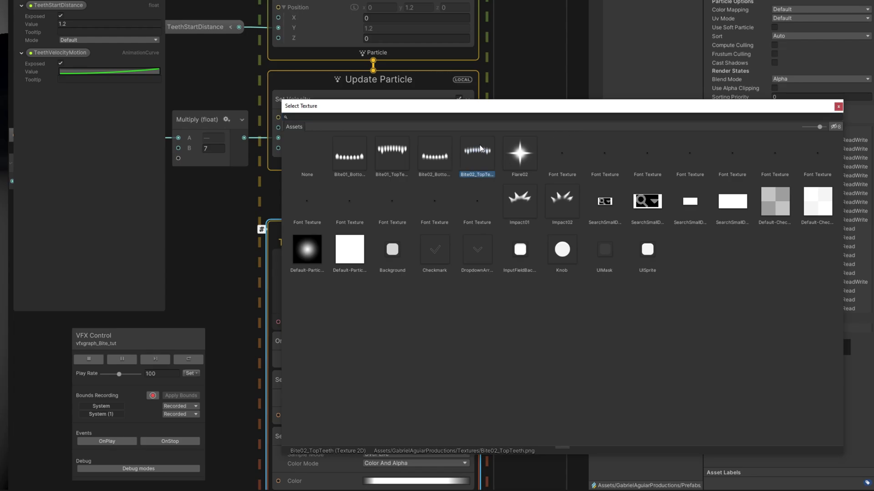
double_click(479, 150)
Rename the label of the second system's Output Particle Quad to BOTTOM TEETH
middle_drag(500, 252, 400, 178)
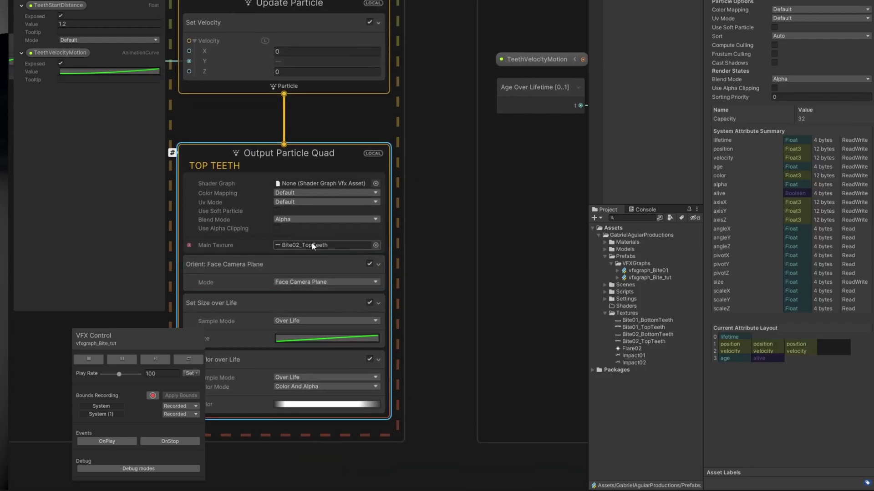
middle_drag(426, 249, 145, 231)
middle_drag(504, 217, 219, 243)
click(382, 176)
double_click(382, 177)
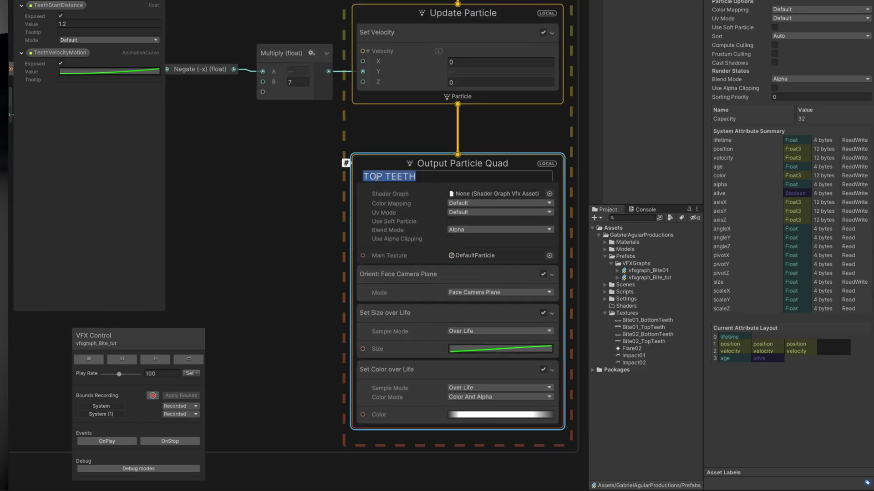
click(382, 176)
double_click(382, 176)
text(BOTTOM)
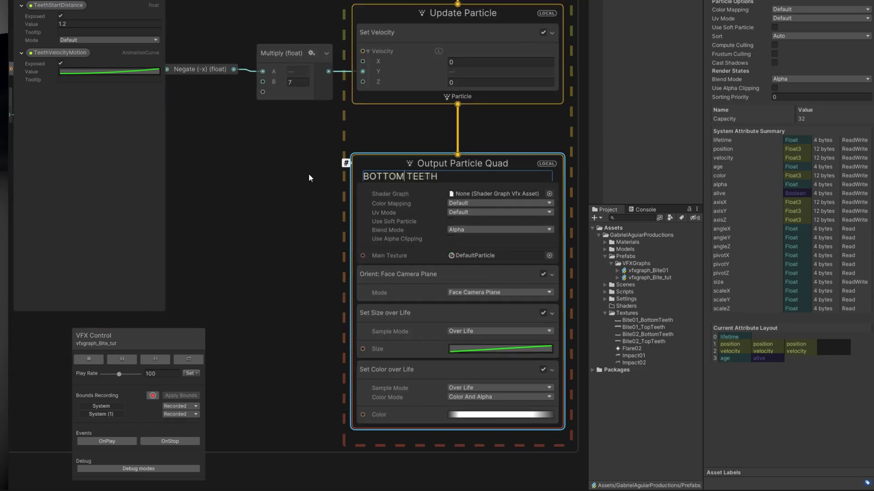
click(344, 161)
Assign the Bite02_BottomTeeth texture as the Main Texture of the BOTTOM TEETH output, hiding package assets in the texture picker
middle_drag(552, 259, 520, 302)
click(518, 299)
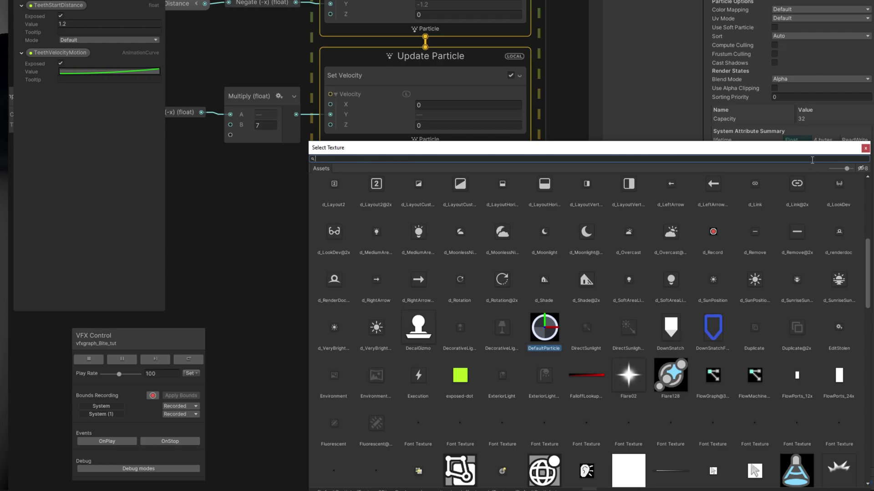
click(864, 168)
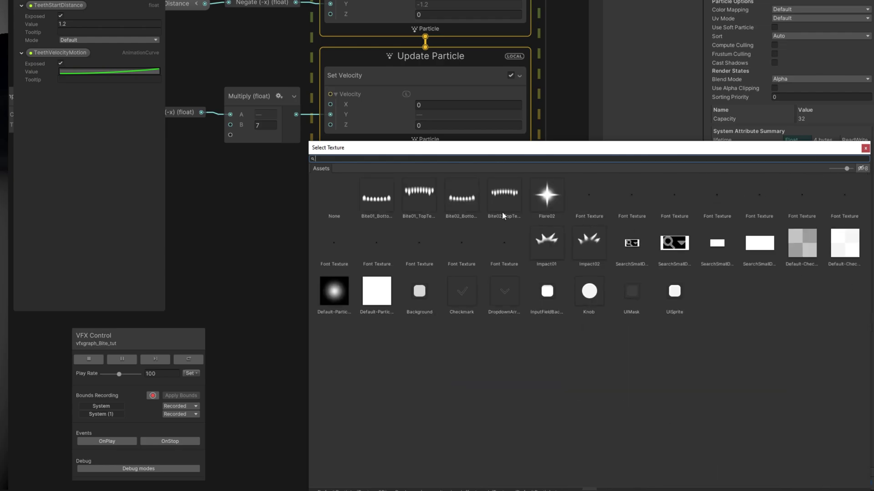
double_click(468, 197)
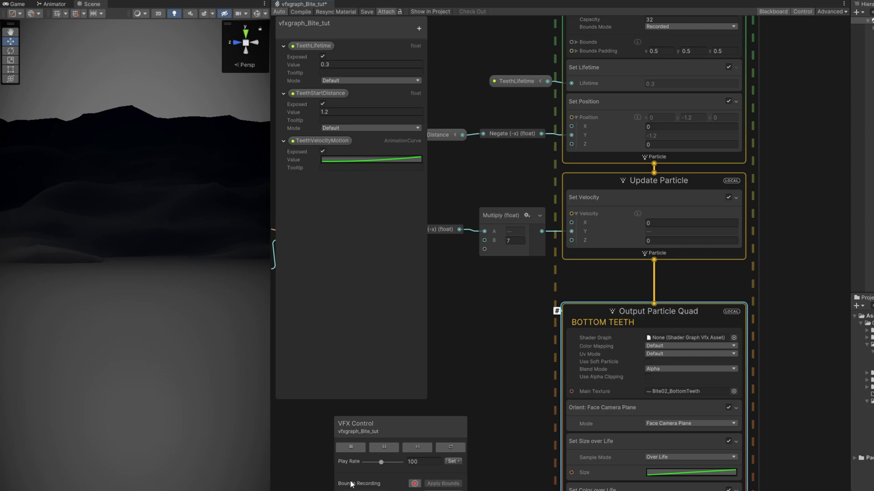
middle_drag(483, 378, 563, 349)
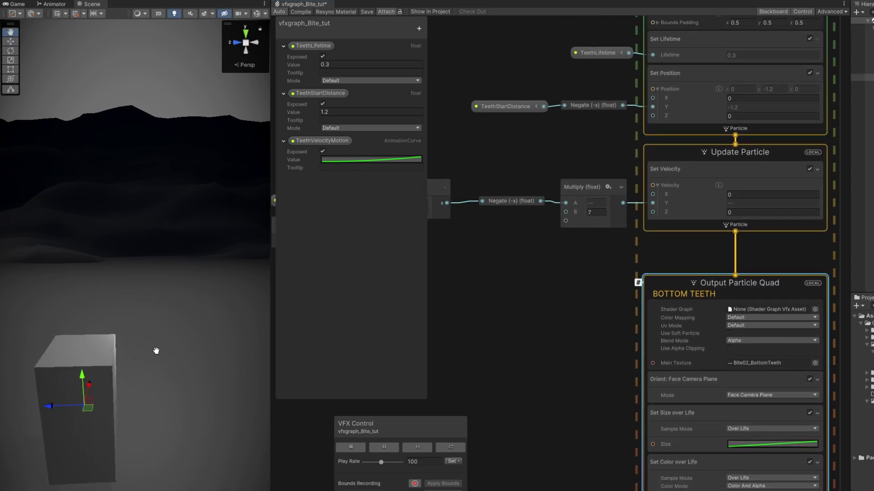
click(156, 351)
middle_drag(156, 351, 152, 328)
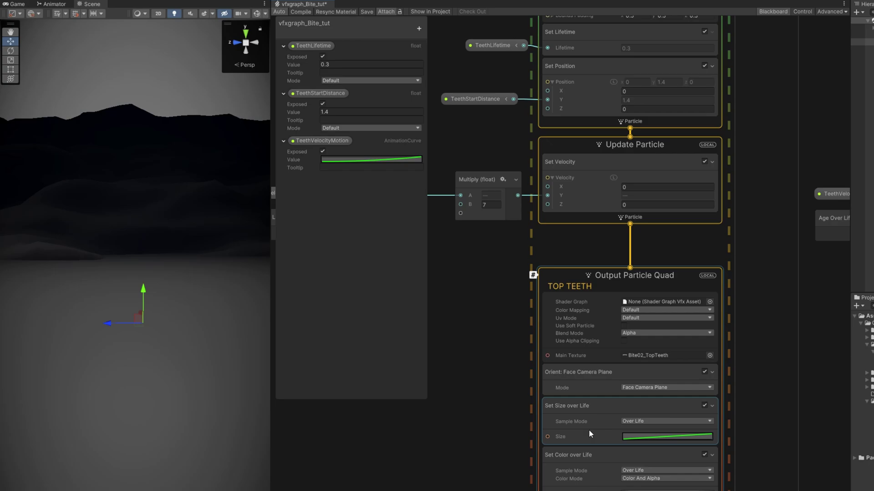
Replace the Set Size over Life block in the TOP TEETH output with a Set Size block of size 1
click(587, 429)
key(space)
text(set si)
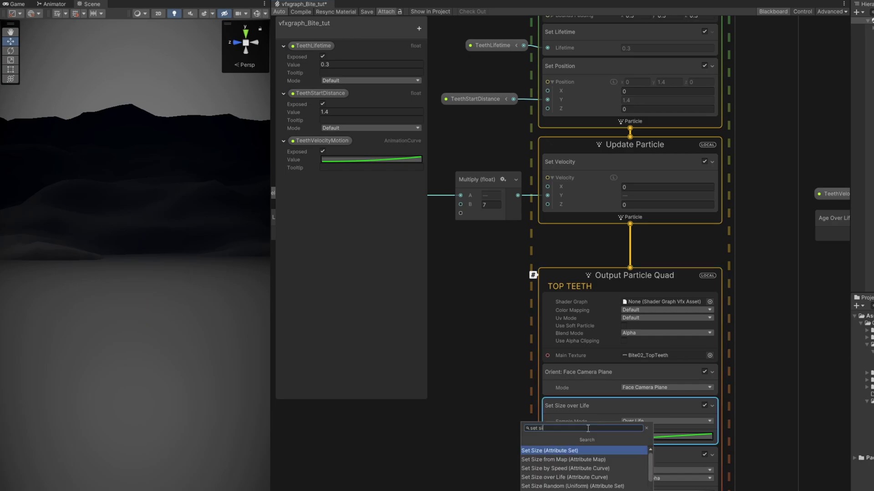
key(Return)
drag(583, 460, 579, 404)
click(639, 423)
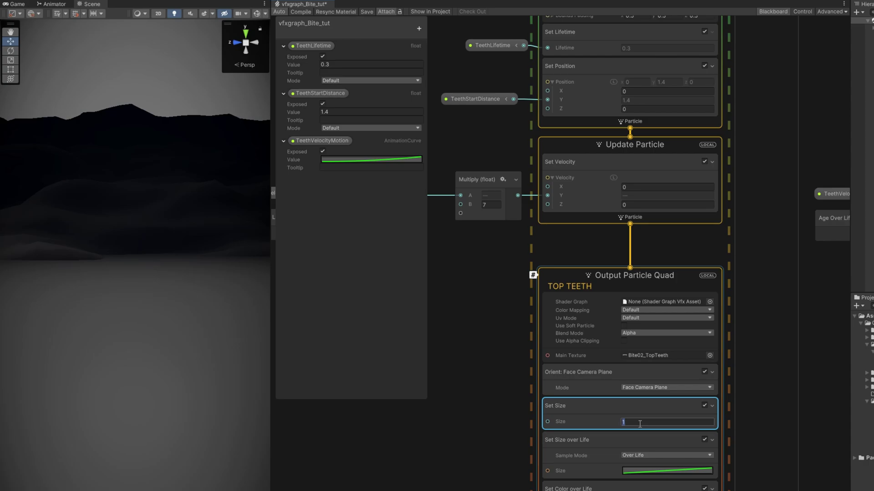
click(605, 441)
middle_drag(510, 457, 489, 391)
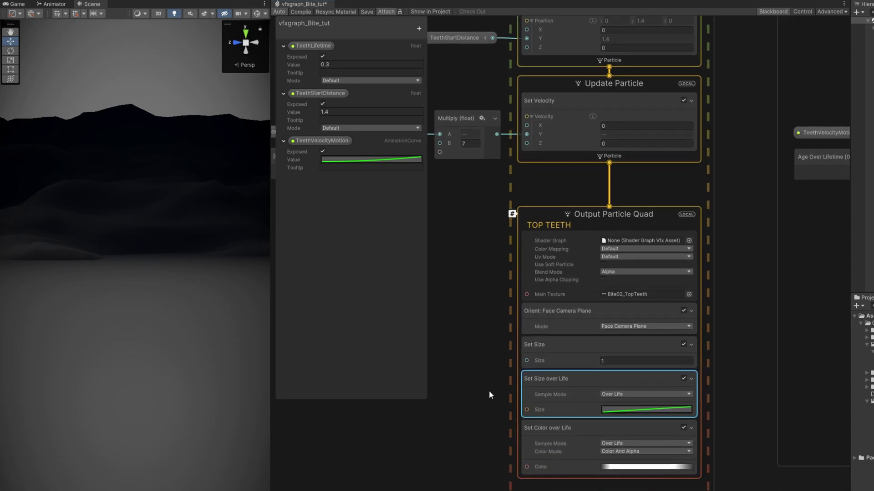
key(Delete)
Add a Set Scale over Life block above Set Color over Life in the TOP TEETH output
click(553, 380)
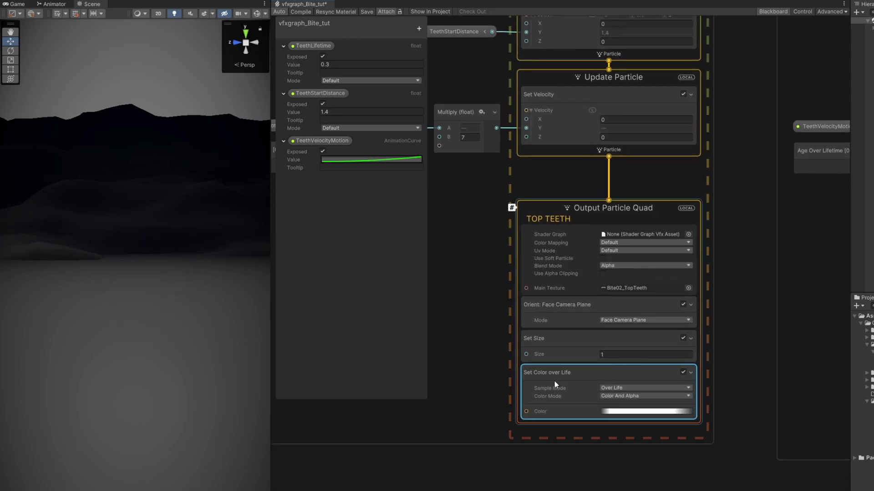
key(space)
text(set scale)
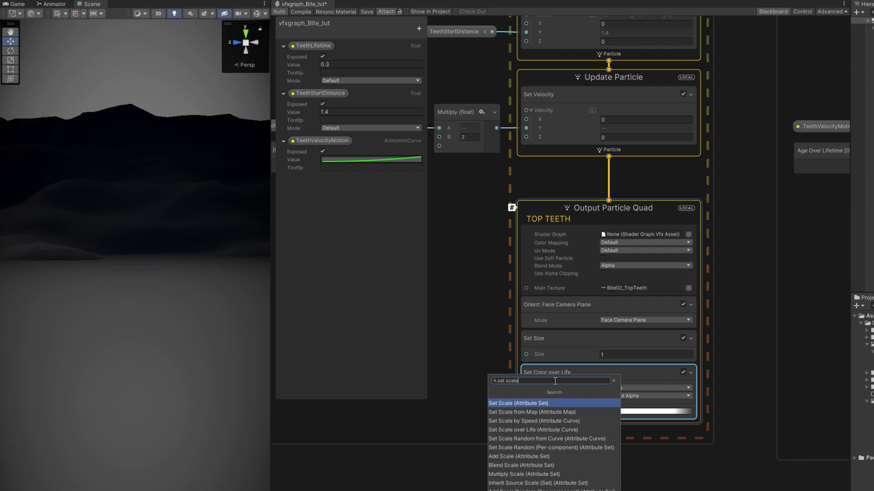
text( over)
key(Return)
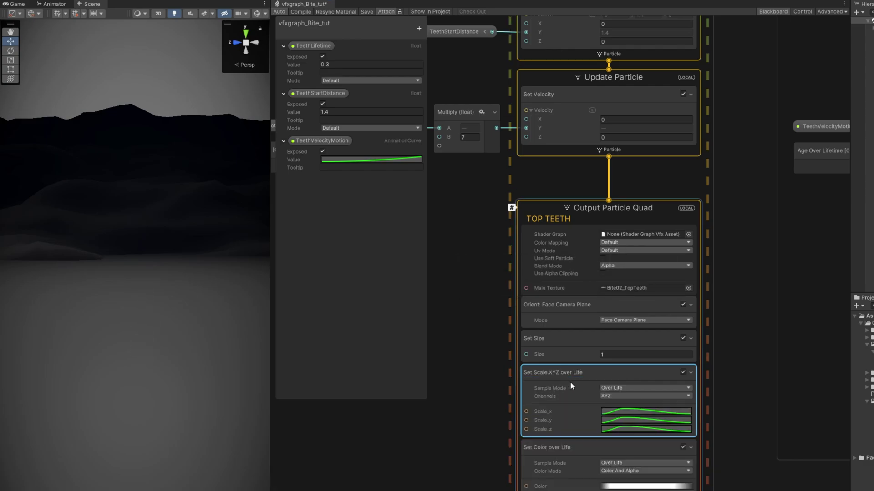
Set the Scale_x curve to the constant flat preset and copy that curve to Scale_y and Scale_z
click(608, 410)
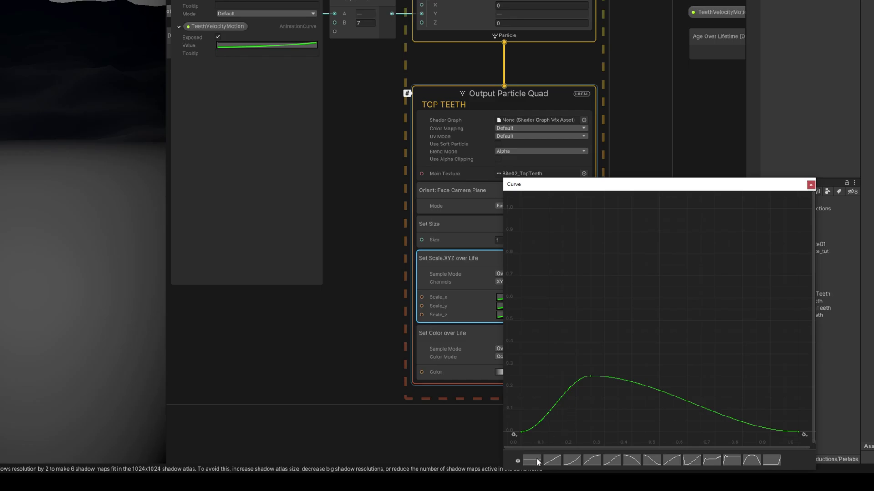
click(533, 460)
click(470, 388)
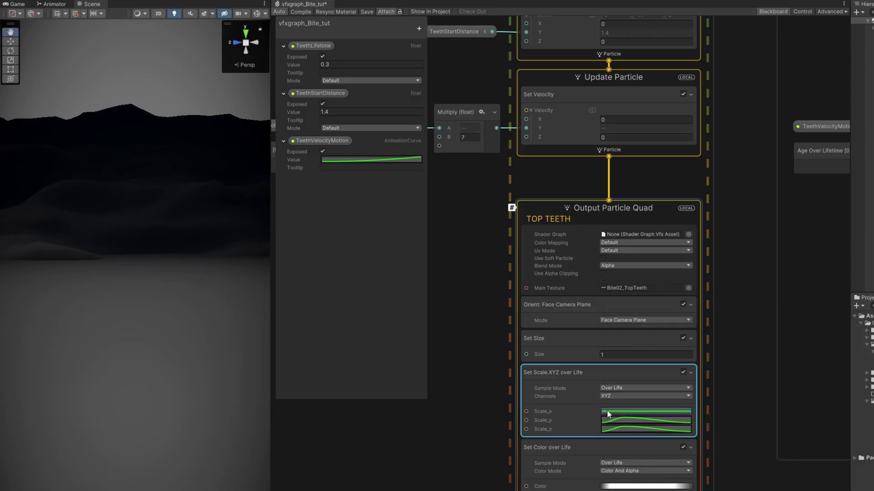
right_click(502, 297)
click(514, 302)
right_click(616, 420)
click(626, 433)
right_click(623, 429)
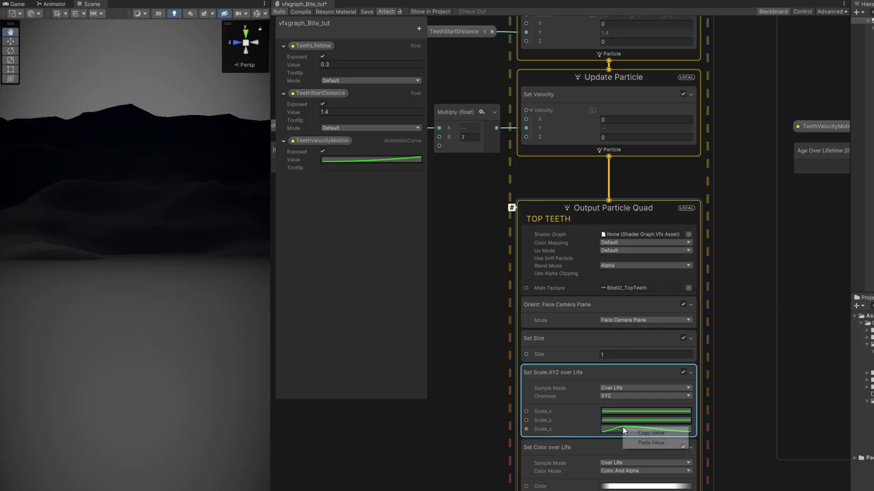
click(647, 443)
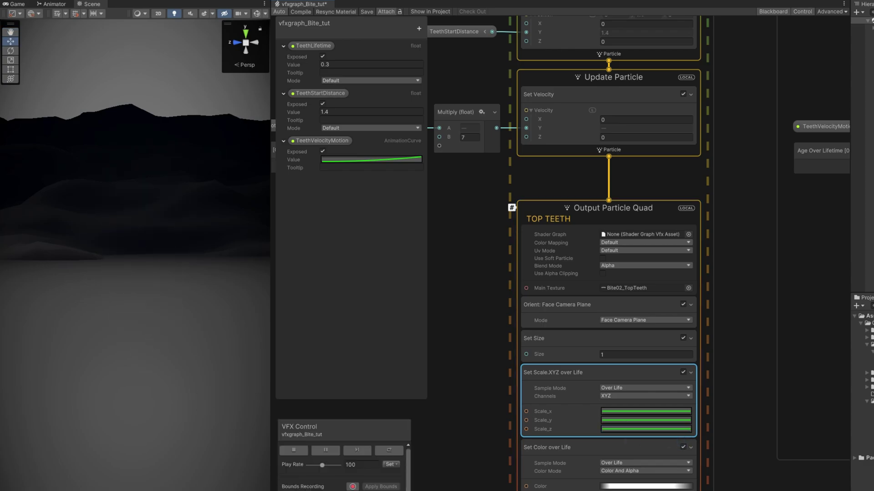
Replace the BOTTOM TEETH output's Set Size over Life block with copies of TOP TEETH's Set Size and Set Scale.XYZ over Life blocks
middle_drag(746, 273, 685, 263)
scroll(643, 408, down, 6)
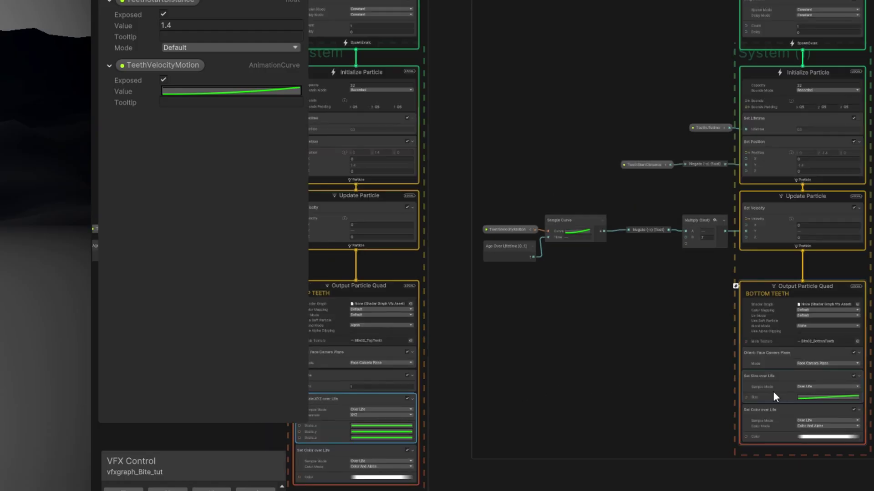
click(773, 392)
key(Delete)
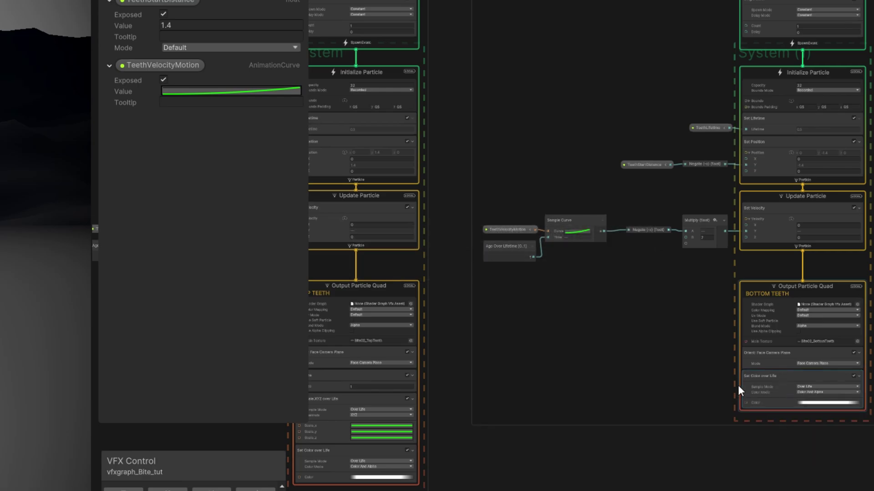
click(345, 380)
ctrl+drag(335, 379, 753, 366)
click(468, 389)
click(359, 401)
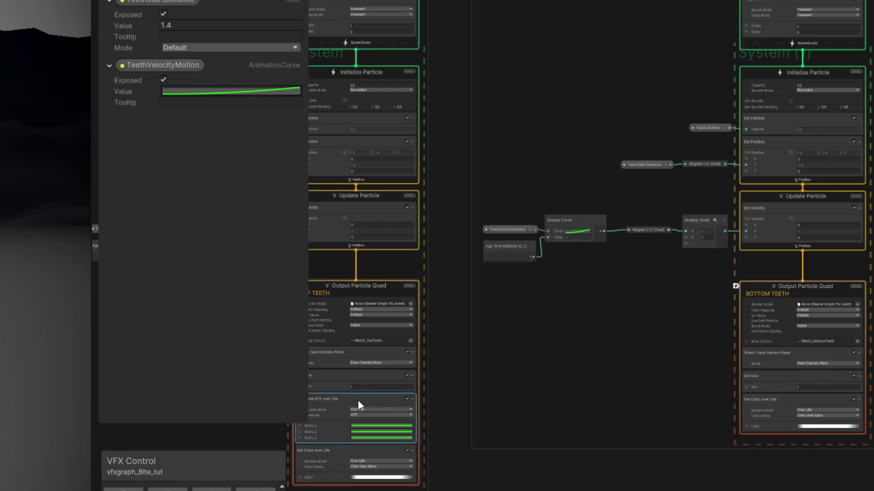
drag(334, 396, 758, 390)
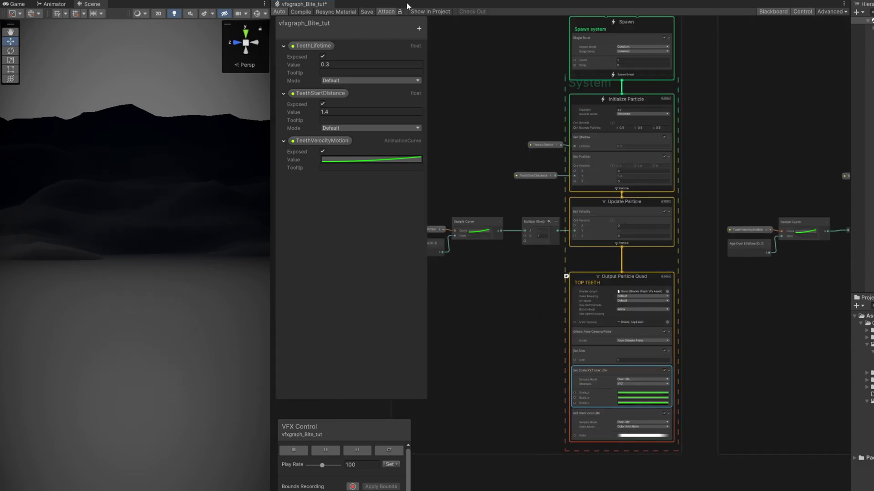
Add a Gradient property named TeethGradient to the graph's blackboard
click(418, 29)
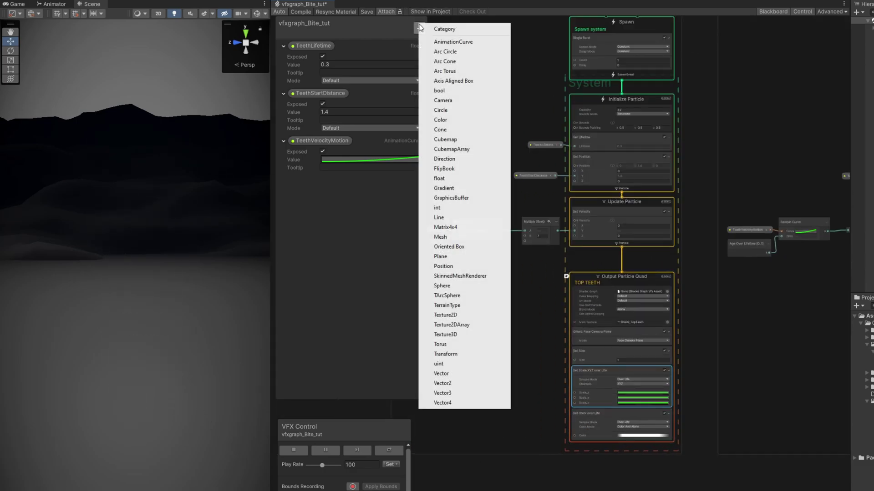
click(449, 187)
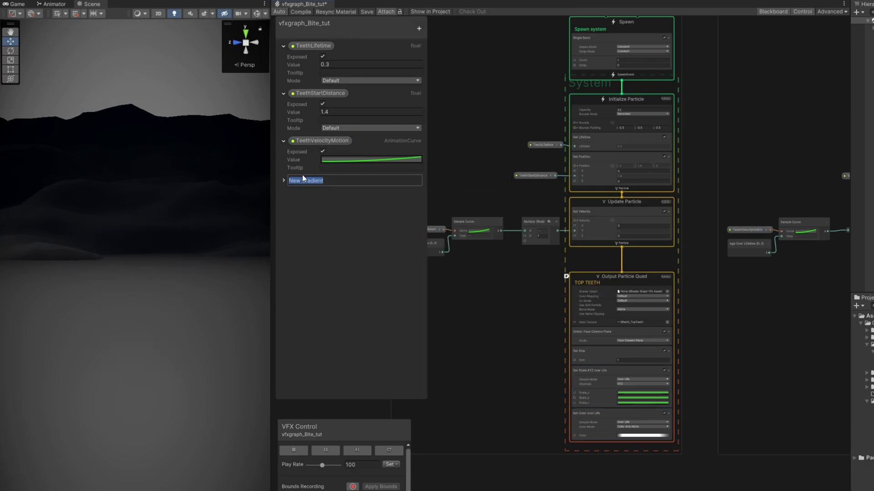
text(TeethGradient)
key(Return)
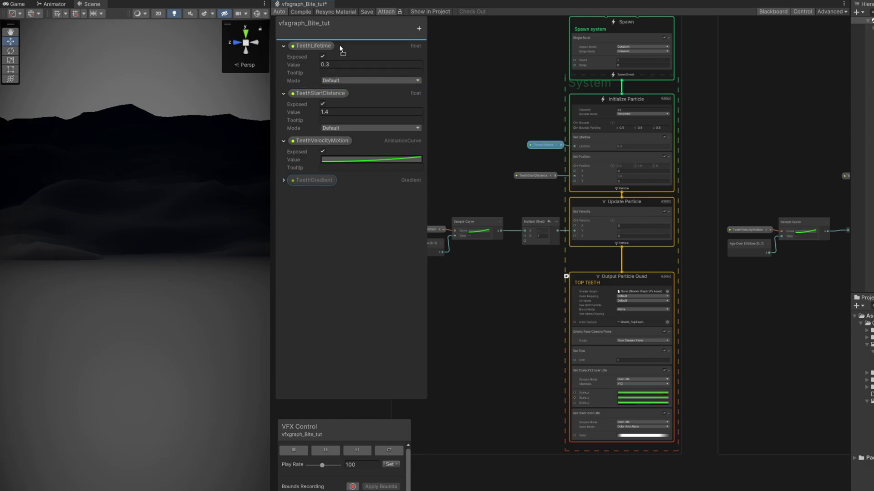
Move TeethGradient to the top of the blackboard and set its start color key to light red (H 5, S 88, V 100)
drag(341, 48, 297, 45)
click(283, 45)
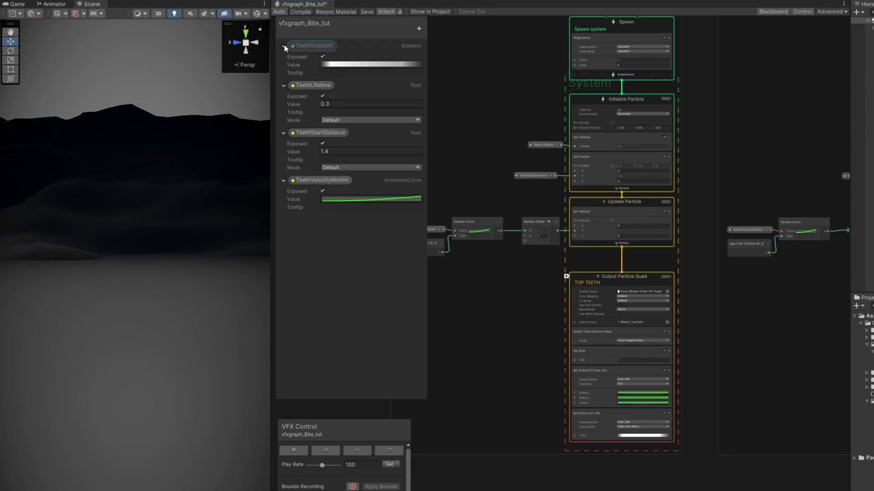
click(329, 65)
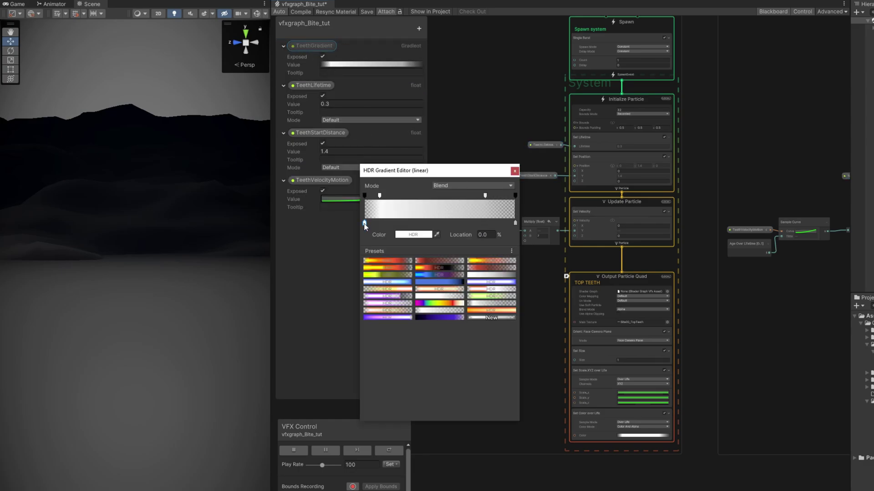
click(403, 235)
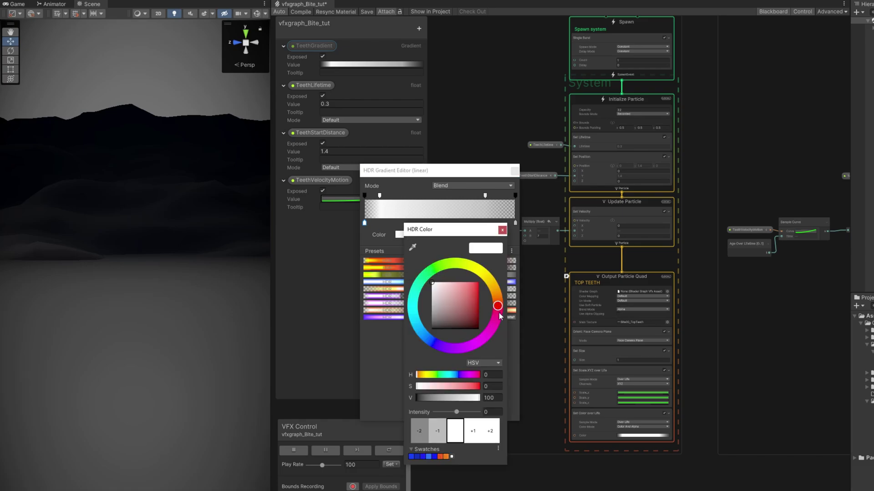
click(475, 285)
drag(499, 309, 500, 307)
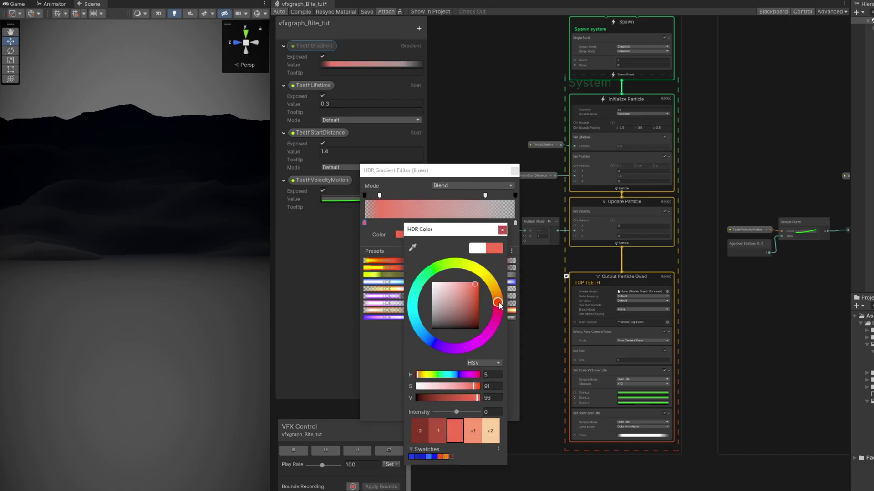
click(473, 280)
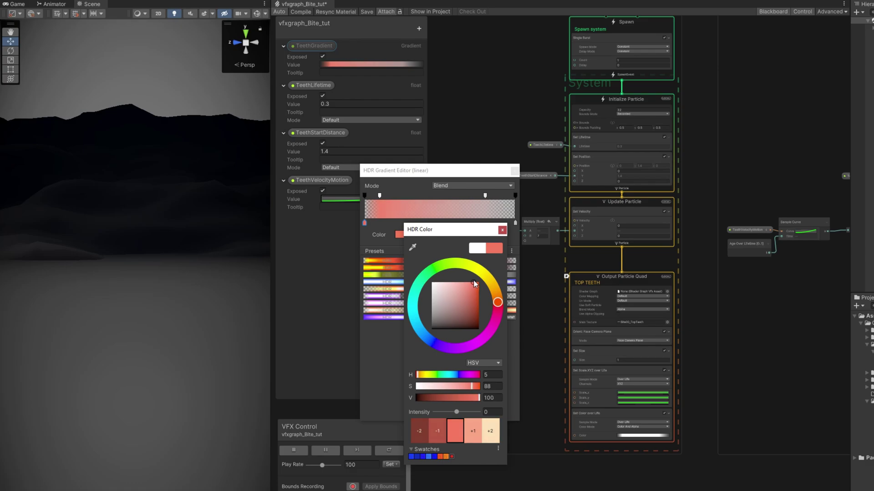
click(503, 230)
Set TeethGradient's end color key to orange (H 10, S 92, V 100) with intensity about 3.1, located at 80.9%
click(514, 223)
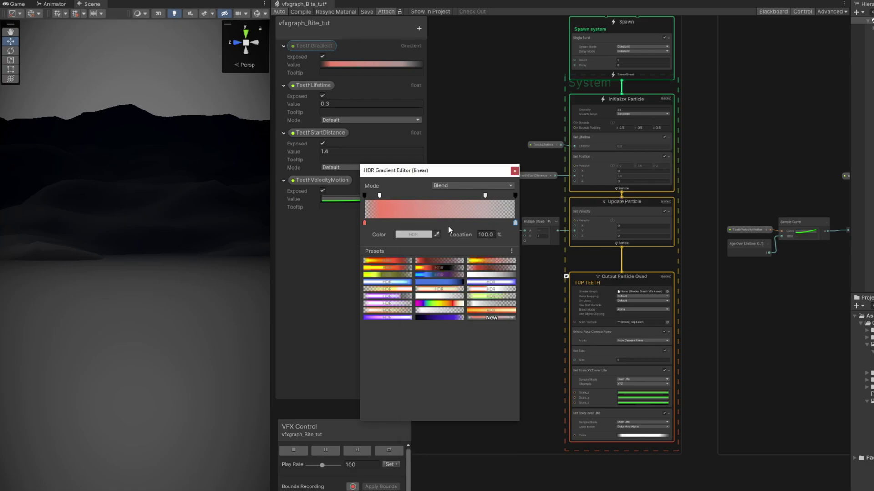
click(406, 234)
drag(499, 300, 476, 274)
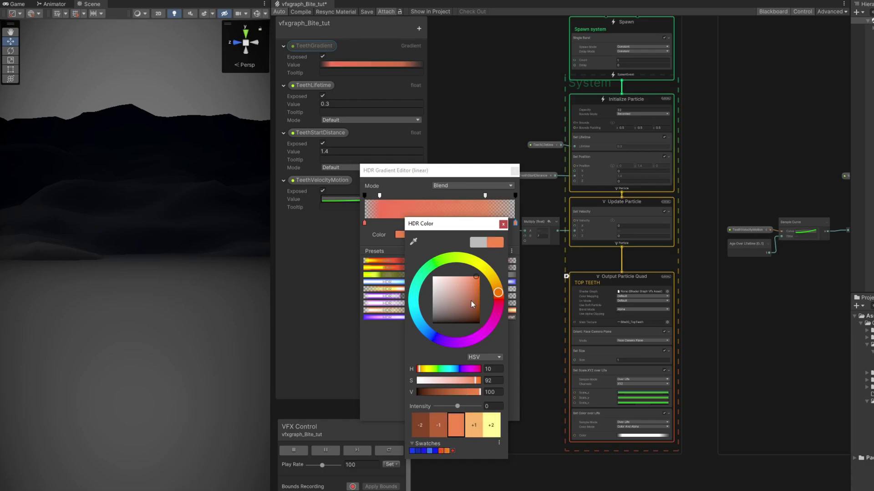
drag(457, 406, 465, 409)
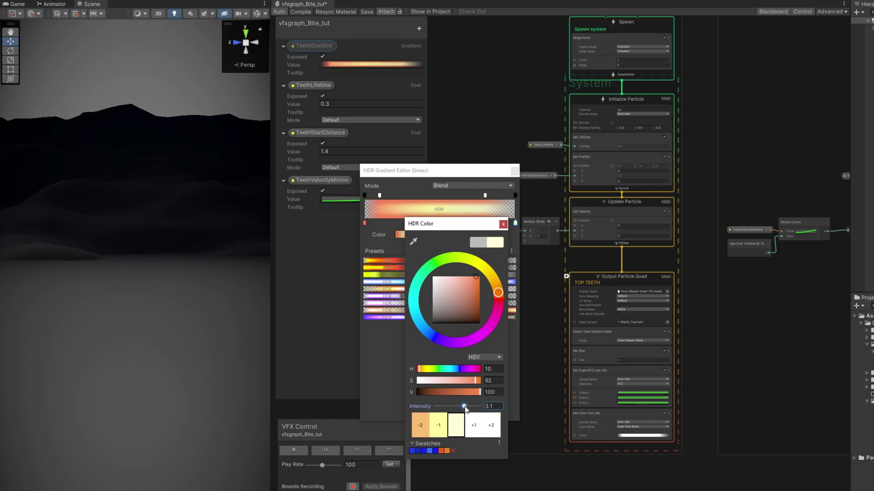
click(503, 223)
drag(513, 225, 486, 224)
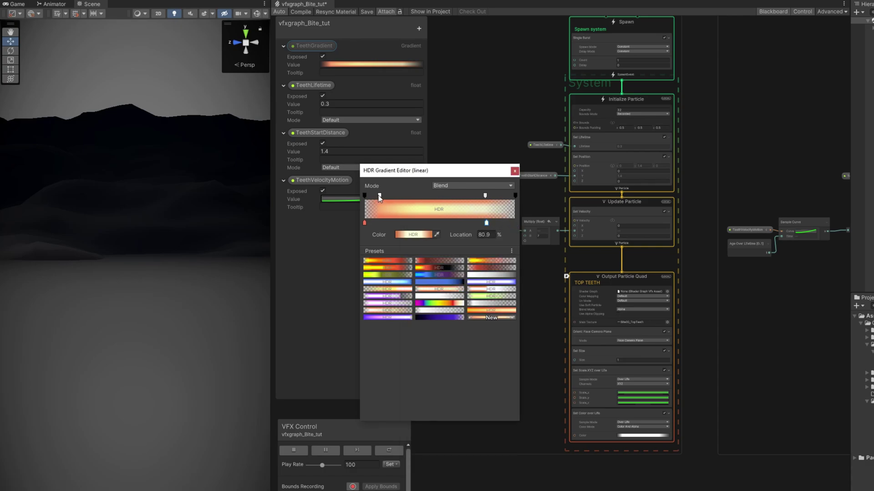
Move TeethGradient's first color key to about 15% and add a red color key with hue 2 at 5.3%
drag(364, 222, 388, 223)
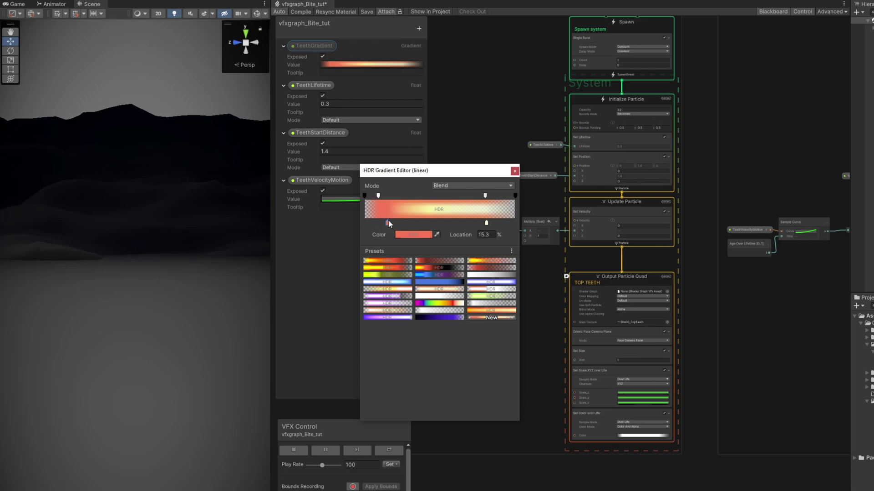
click(372, 222)
click(411, 235)
text(2)
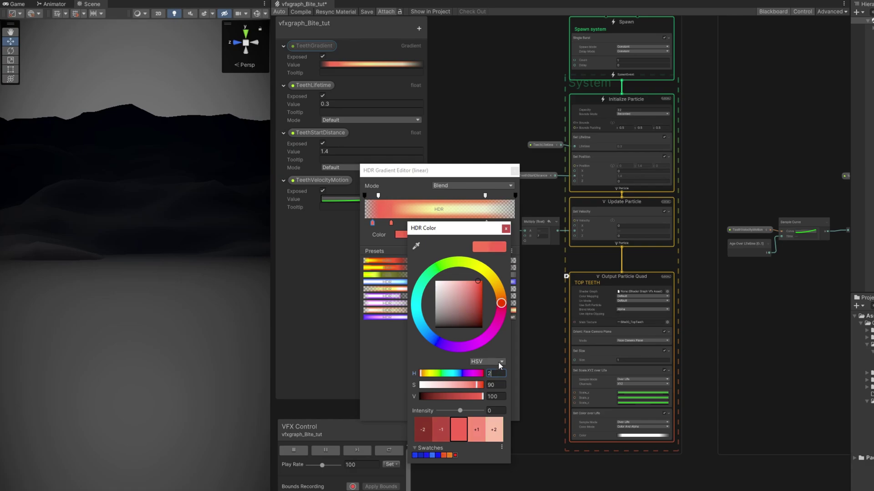
click(505, 229)
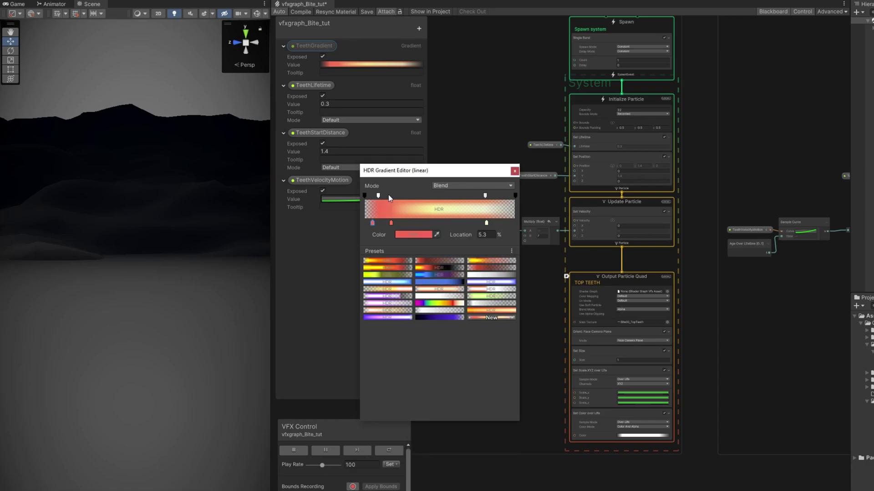
Move TeethGradient's first opaque alpha key to 5.3% and close the gradient editor
click(364, 196)
drag(377, 195, 372, 196)
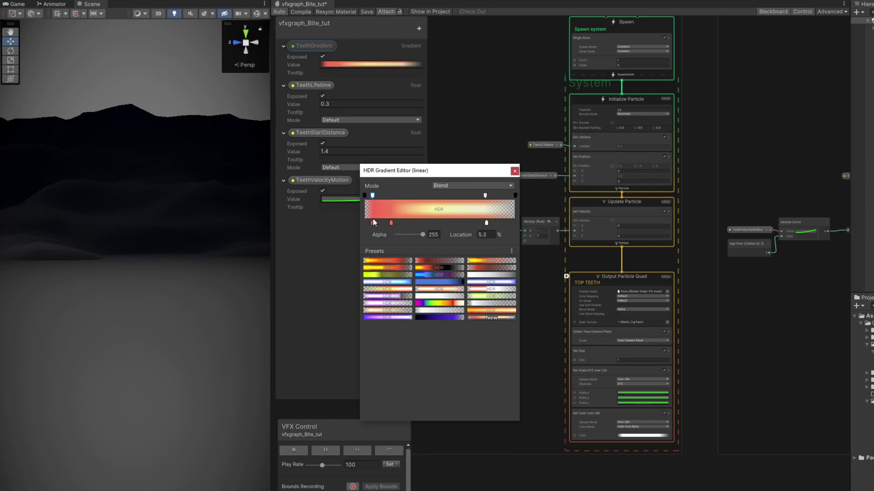
click(514, 171)
Connect TeethGradient to the Color input of Set Color over Life in both the TOP TEETH and BOTTOM TEETH outputs
drag(311, 45, 574, 435)
drag(520, 412, 519, 423)
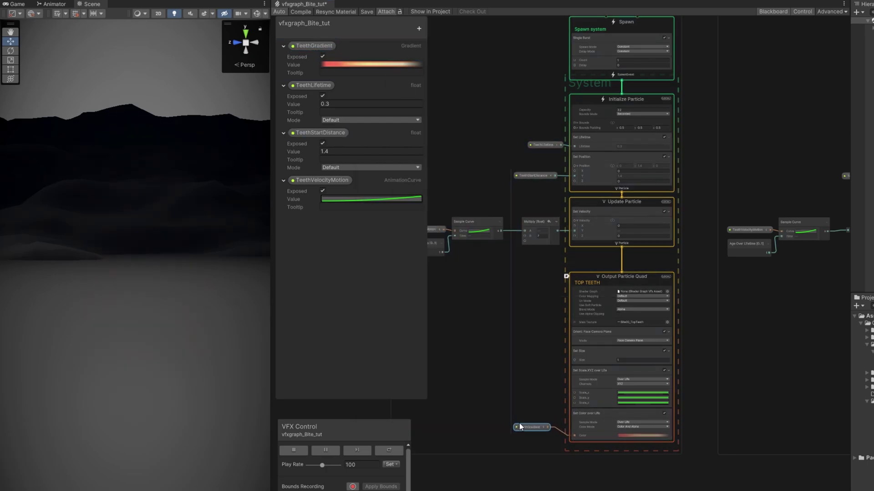
middle_drag(691, 466, 400, 423)
drag(319, 47, 653, 392)
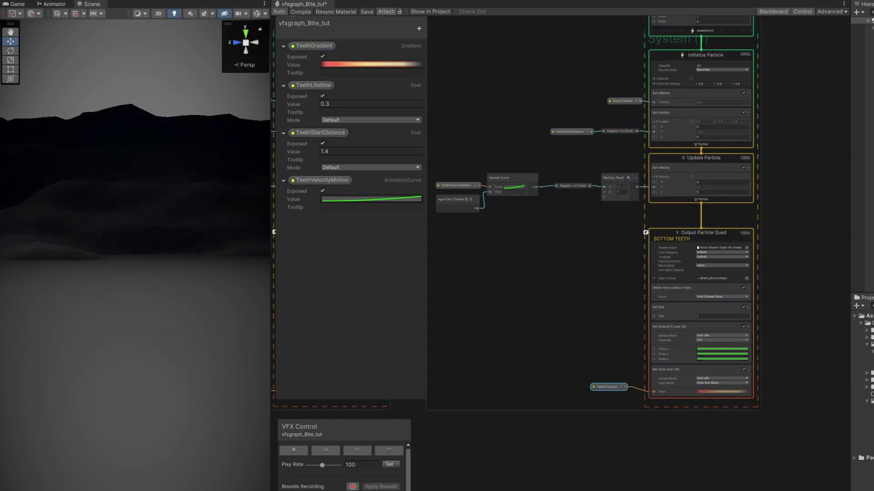
Check the HDR intensity of TeethGradient's last color key and move its 204-alpha key to 87.4%
click(376, 65)
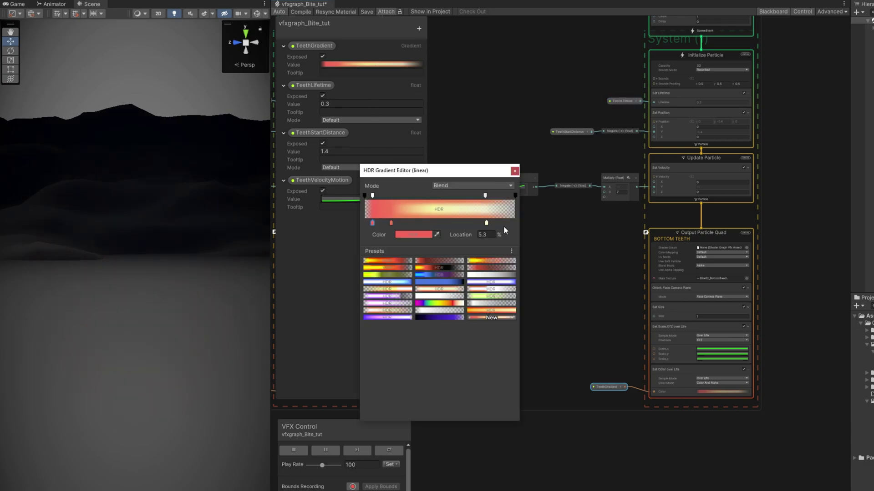
click(487, 224)
click(413, 235)
click(512, 413)
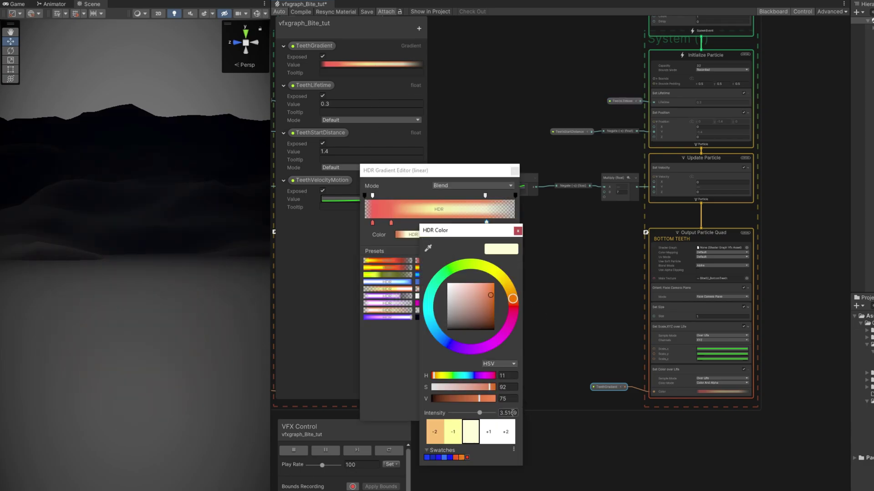
click(518, 230)
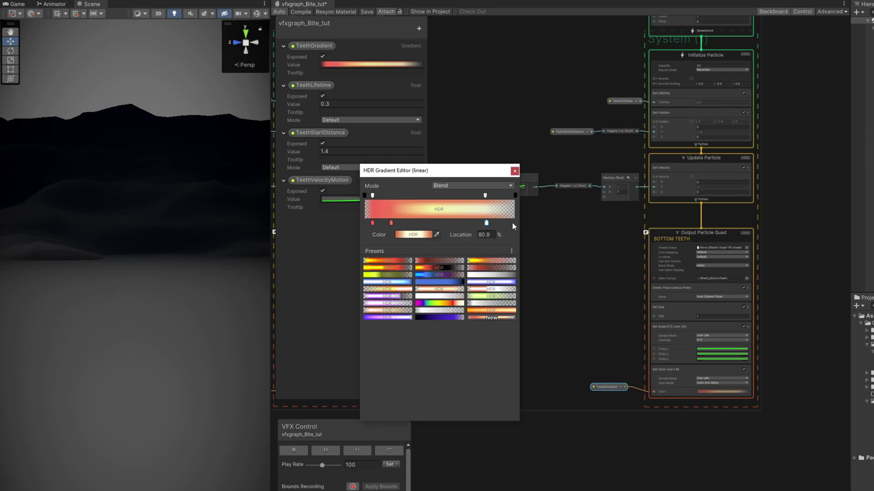
drag(485, 195, 495, 196)
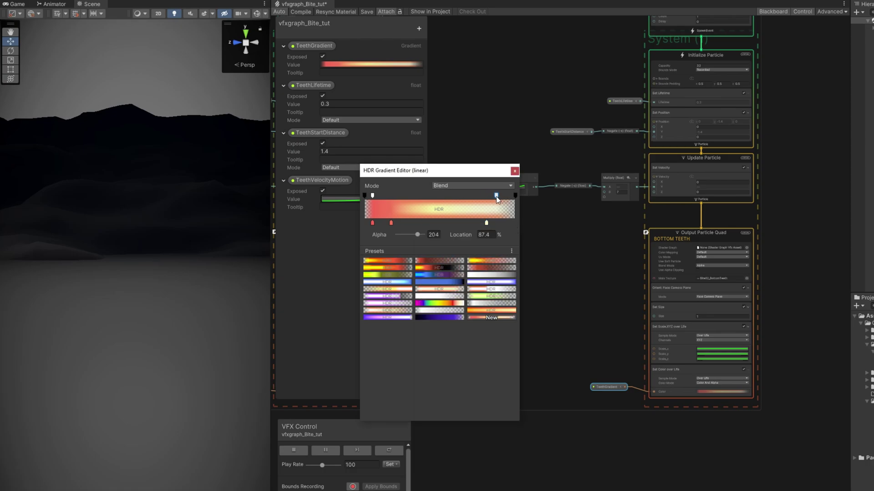
click(513, 170)
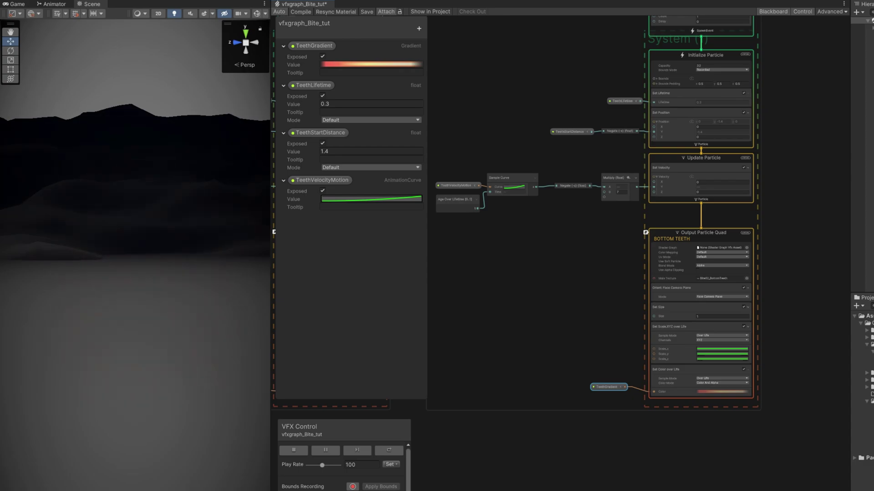
Slow the effect's play rate to 20 and pause playback to inspect the glowing teeth in the scene, then resume it
drag(358, 465, 326, 484)
text(20)
key(Return)
click(327, 450)
scroll(161, 327, up, 4)
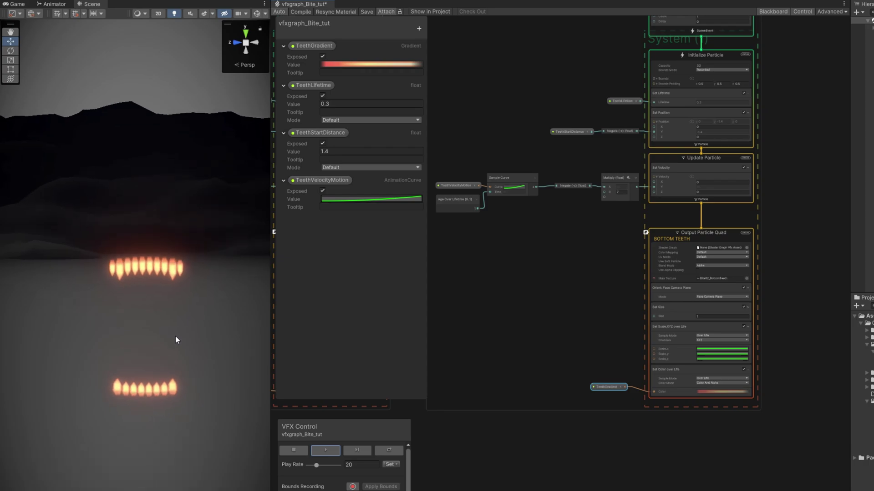
middle_drag(182, 352, 182, 353)
click(331, 451)
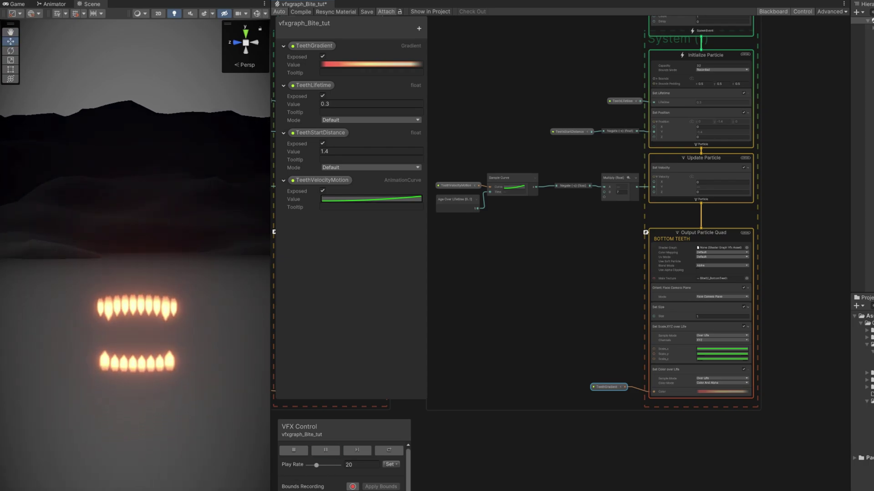
Add a float property named TeethVelocityMultiplier to the blackboard with a value of 7
scroll(594, 212, up, 5)
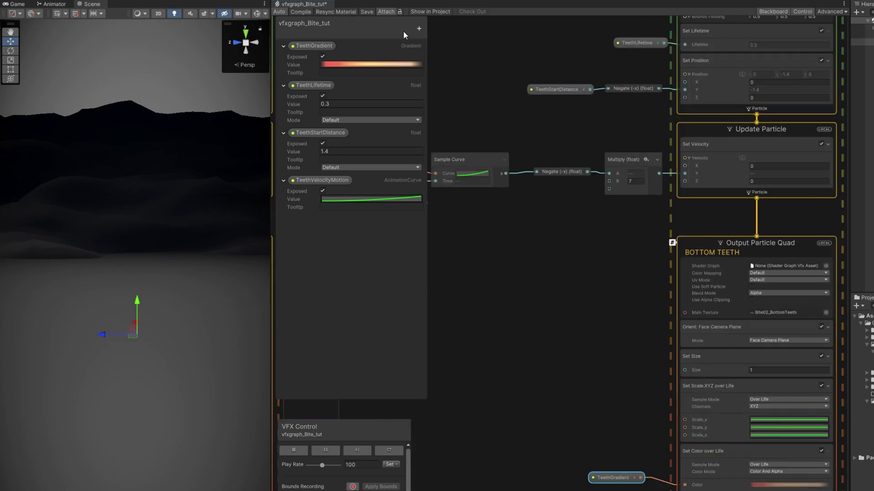
click(419, 29)
click(437, 187)
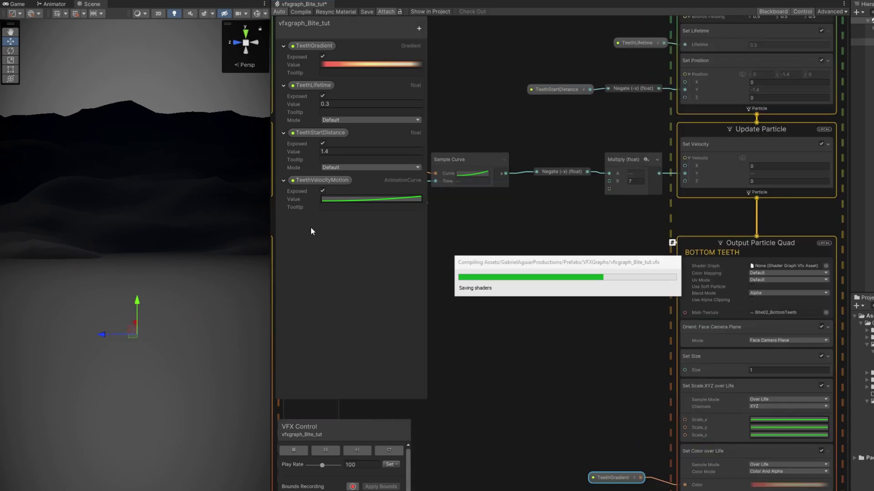
text(TeethVelocityMultip)
text(lier)
key(Return)
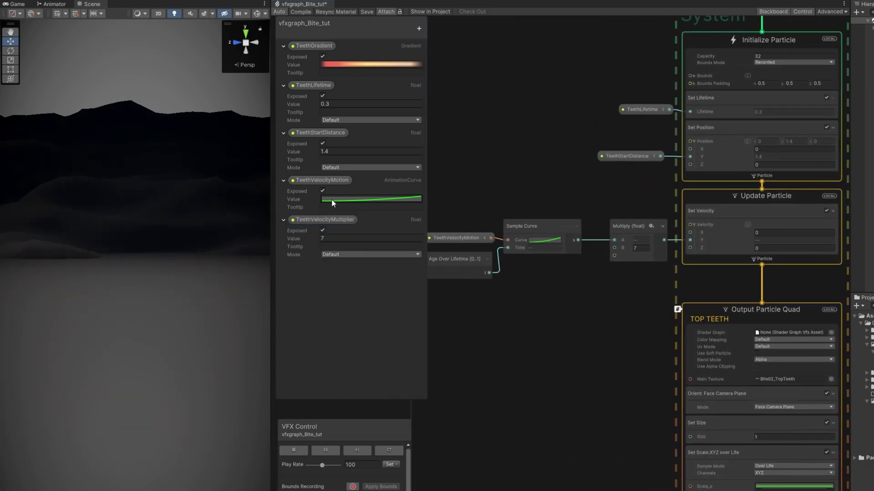
Connect TeethVelocityMultiplier to input B of both teeth systems' velocity Multiply nodes and place the property above TeethVelocityMotion
drag(331, 219, 558, 274)
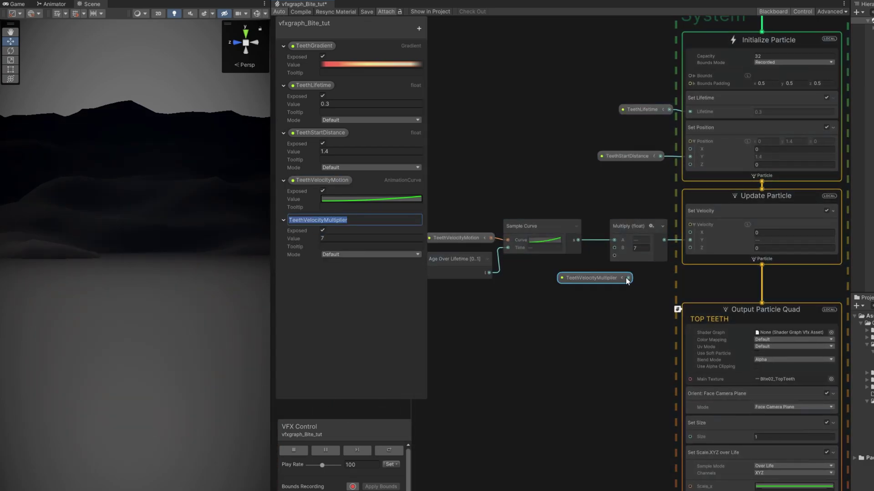
drag(626, 279, 614, 247)
drag(599, 278, 578, 281)
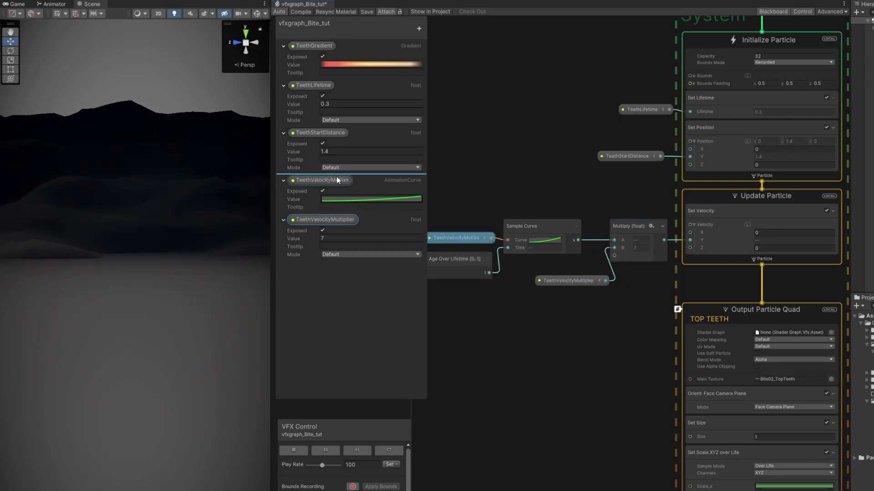
drag(336, 177, 338, 179)
middle_drag(761, 430, 511, 429)
Add a Simple Particle System in the empty graph area beside the BOTTOM TEETH group
scroll(511, 430, down, 7)
middle_drag(726, 379, 572, 365)
scroll(636, 195, up, 1)
key(space)
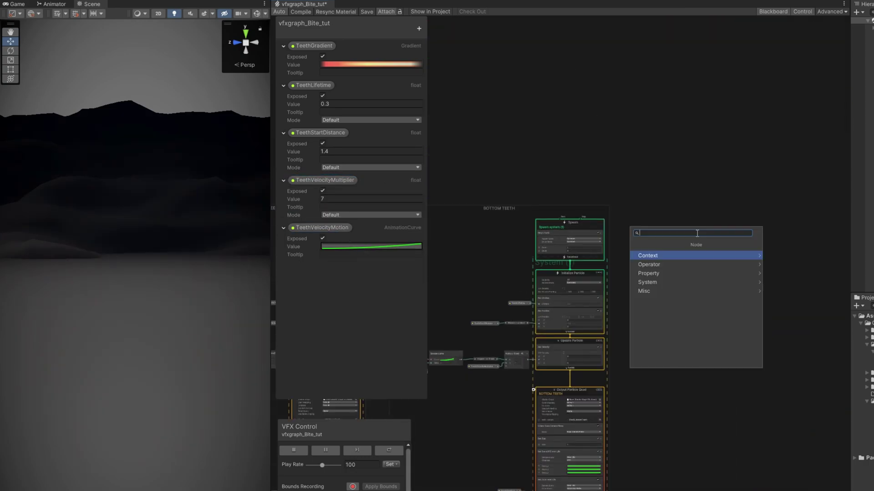
key(Down)
key(Down)
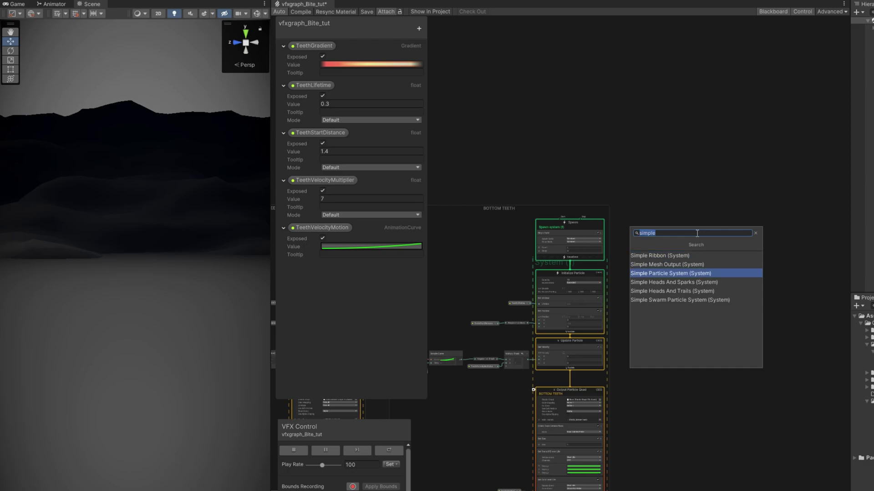
key(Return)
Group the new particle system's contexts and label the group and its output PARTICLES IMPACT
right_click(727, 249)
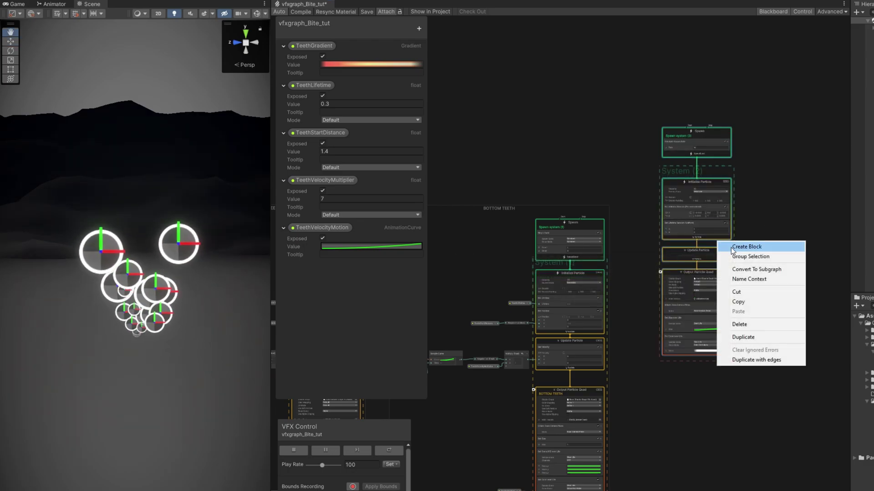
click(749, 257)
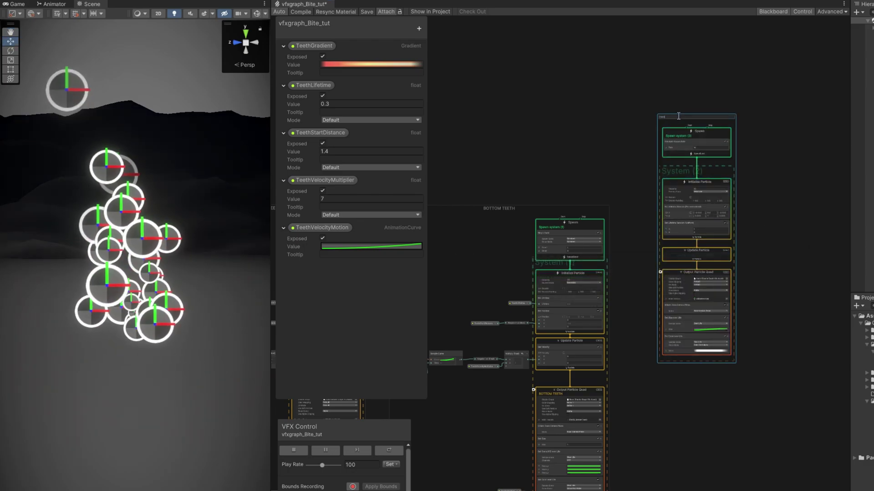
text(PARTICLES IMPACT)
key(Return)
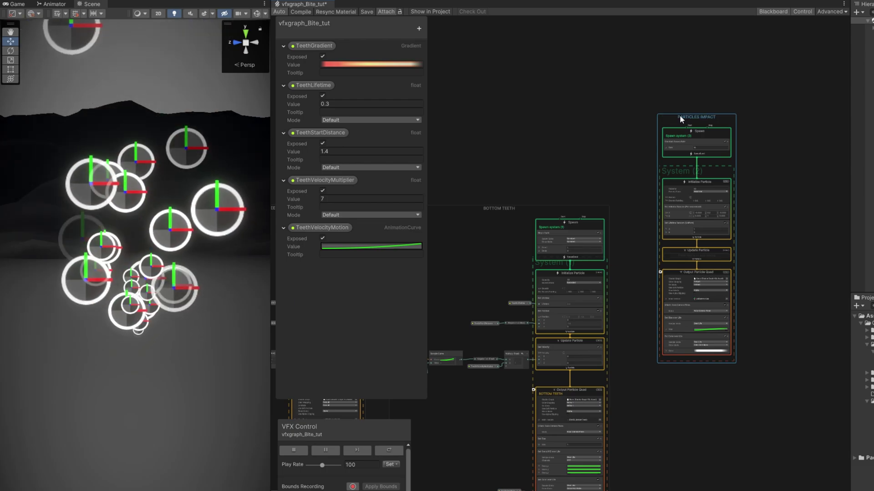
scroll(679, 114, up, 3)
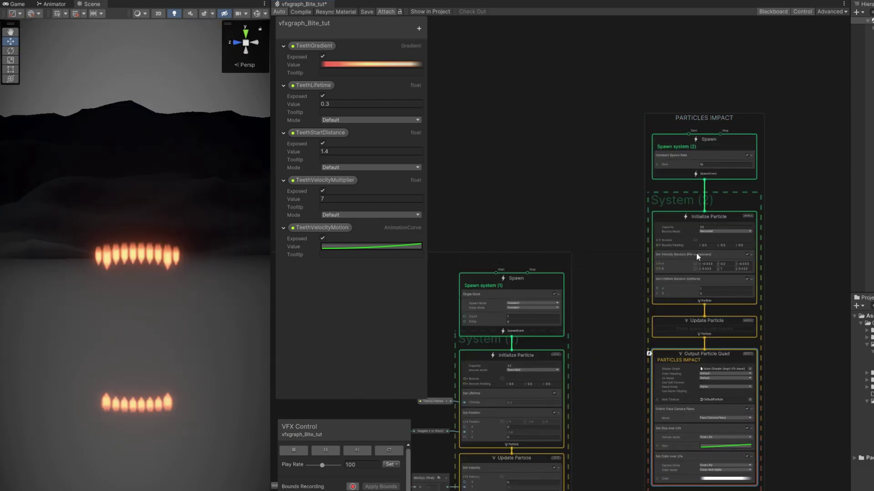
Reposition the PARTICLES IMPACT group so it lines up beside the BOTTOM TEETH group
scroll(690, 184, down, 2)
middle_drag(691, 185, 624, 135)
drag(626, 83, 639, 182)
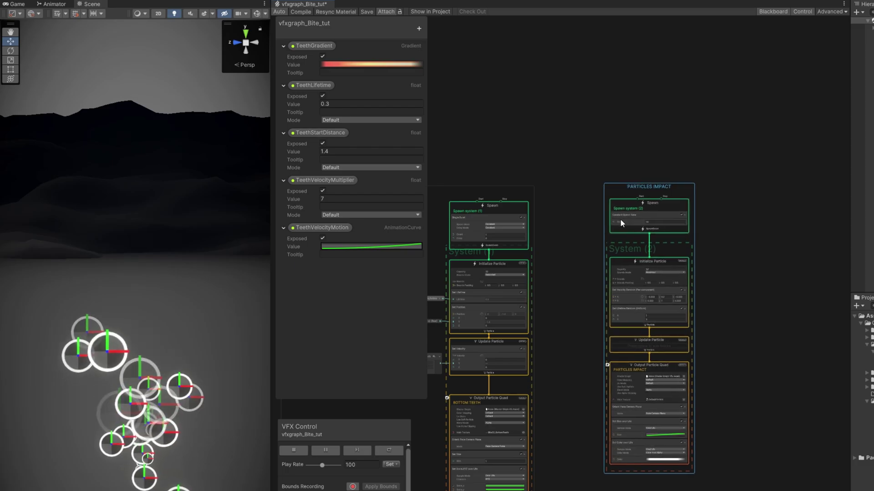
Delete the Constant Spawn Rate block from the PARTICLES IMPACT Spawn context
scroll(621, 218, up, 4)
click(636, 218)
key(Delete)
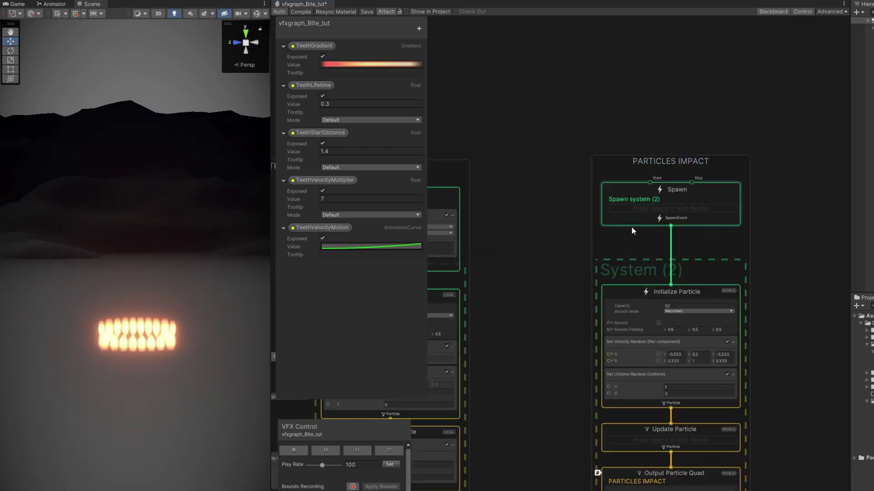
Add a Single Burst block with a Count of 30 to the PARTICLES IMPACT Spawn context and switch the particle system to local space
key(space)
key(Return)
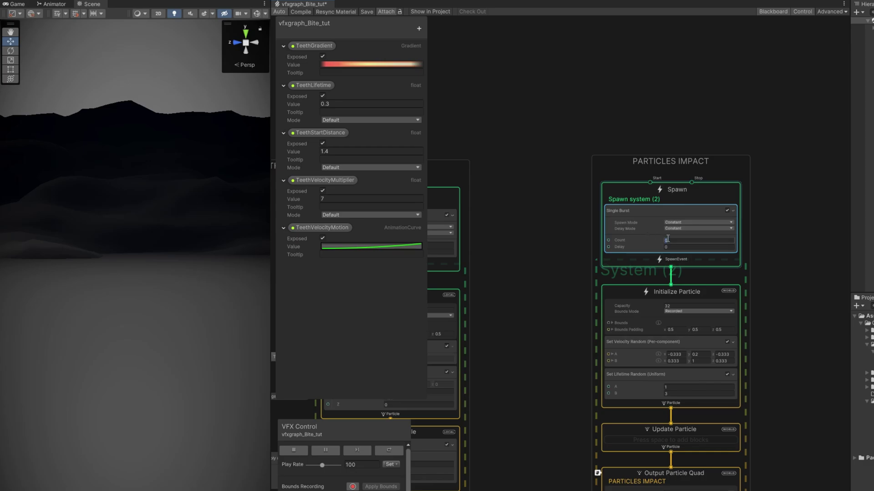
click(667, 239)
text(30)
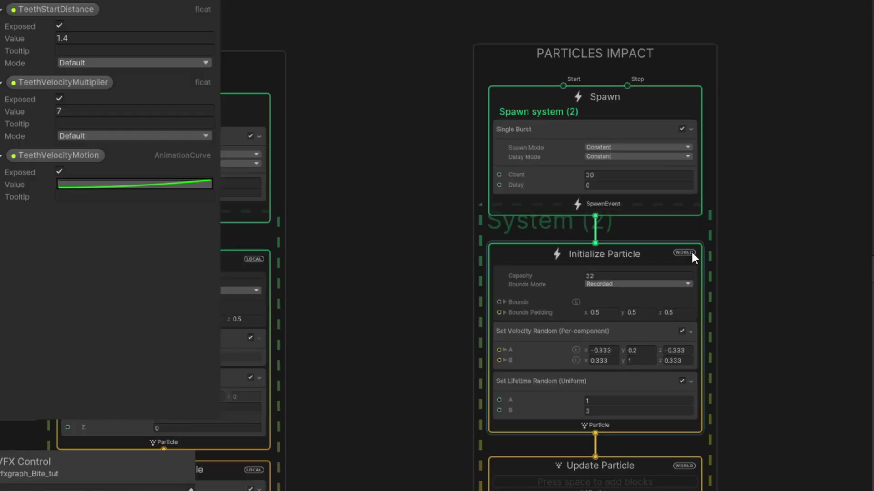
click(691, 253)
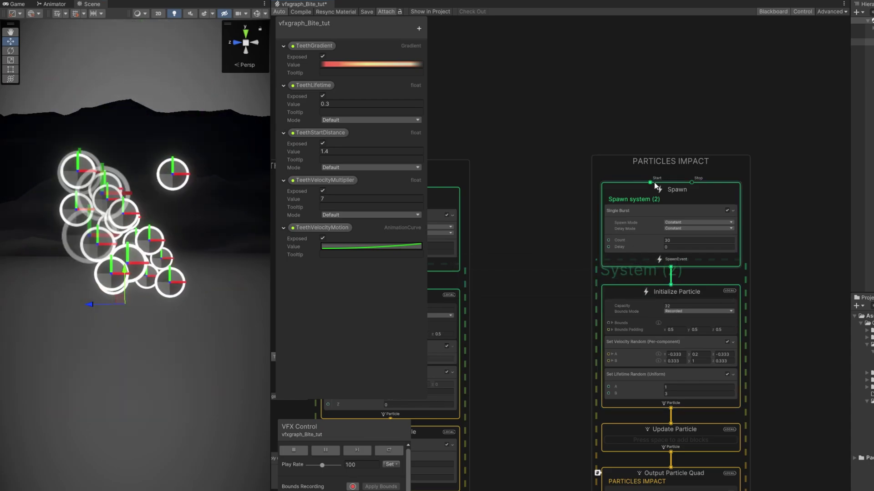
Enable a single-value Delay Before Loop on the PARTICLES IMPACT Spawn context
click(638, 192)
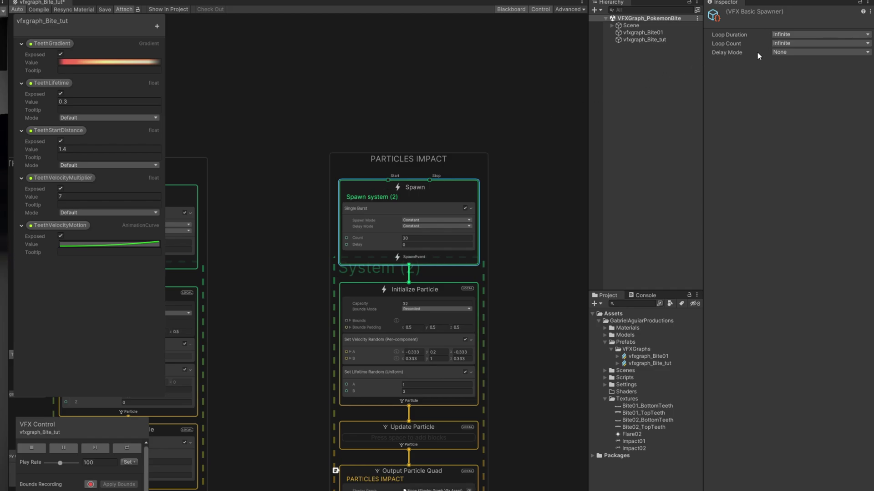
click(783, 53)
click(793, 81)
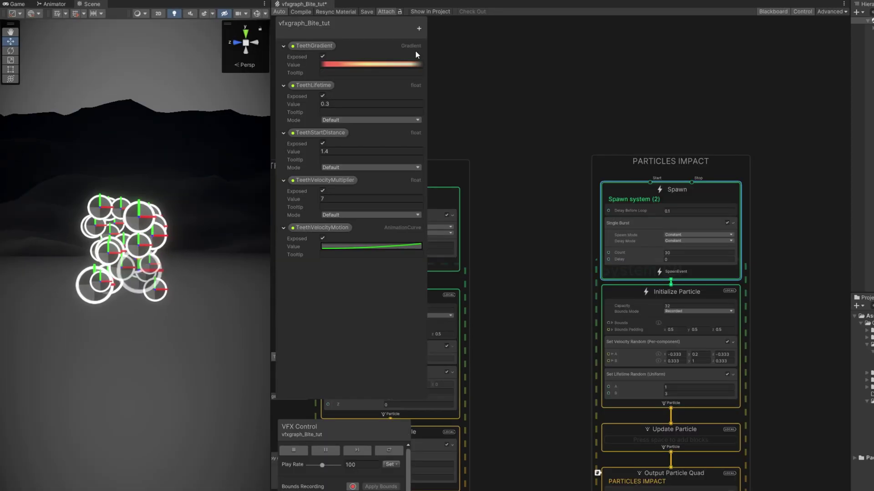
Create a float property named Delay with value 0.3 and connect it to the Spawn context's Delay Before Loop input
click(157, 26)
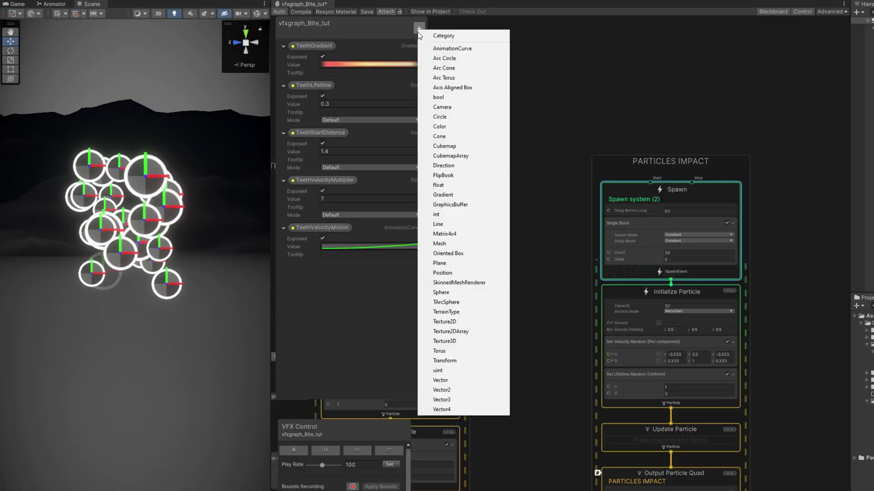
click(444, 188)
text(DF)
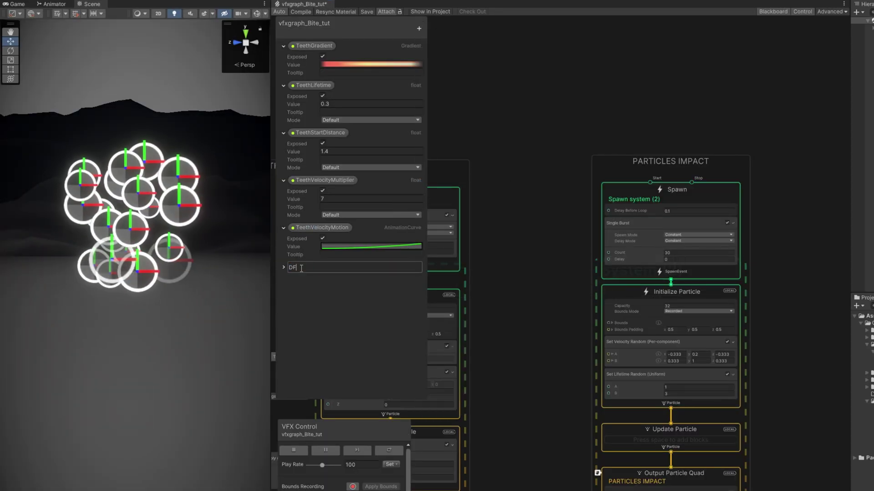
text(lay)
key(Return)
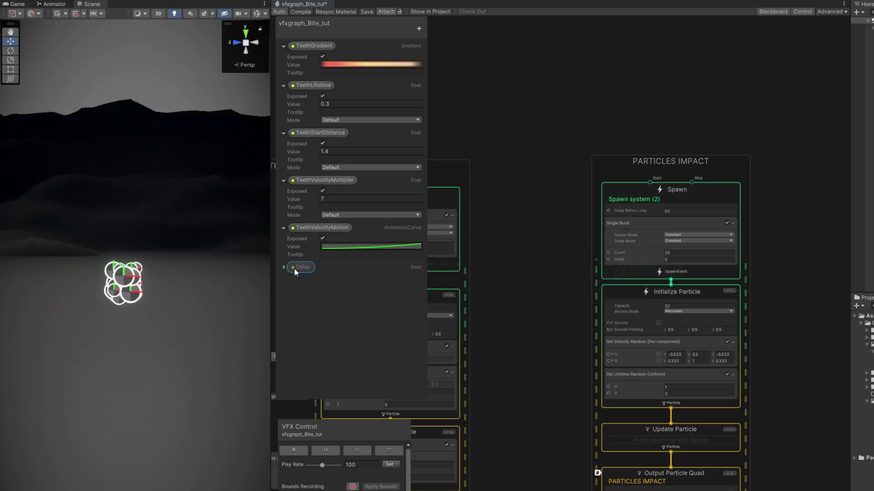
click(284, 268)
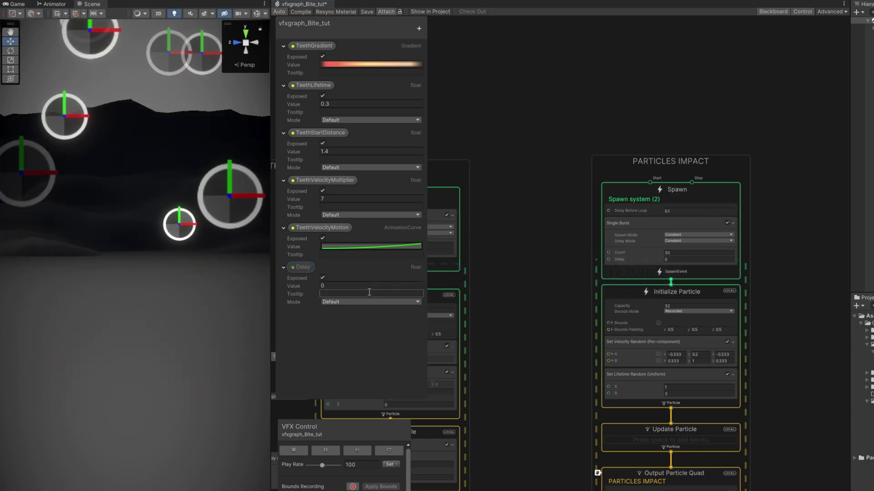
click(354, 284)
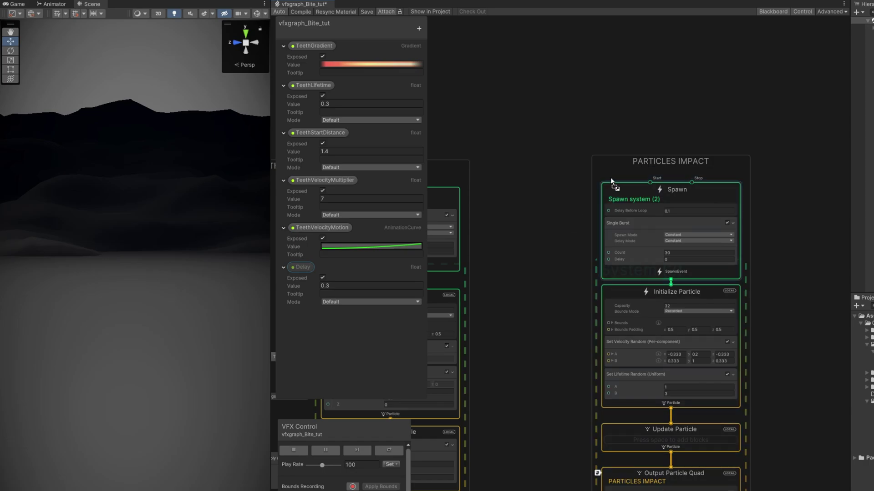
drag(610, 179, 608, 210)
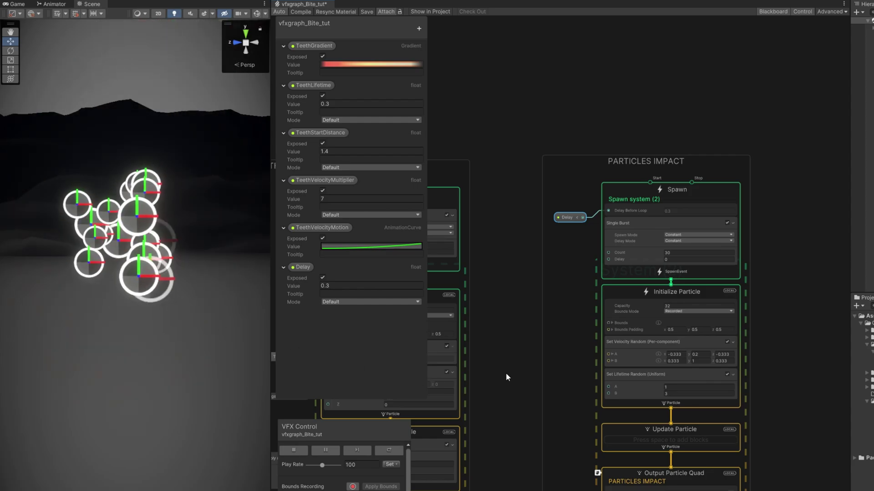
Replace the Set Velocity Random block in Initialize Particle with a Set Position (Shape: Arc Sphere) block
middle_drag(643, 295, 613, 250)
scroll(705, 261, up, 3)
middle_drag(722, 358, 743, 298)
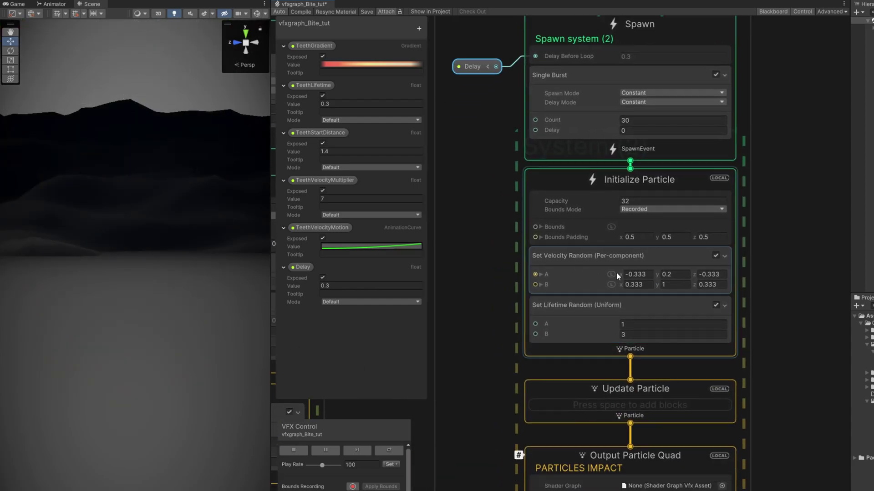
click(594, 261)
key(Delete)
key(space)
text(sphere)
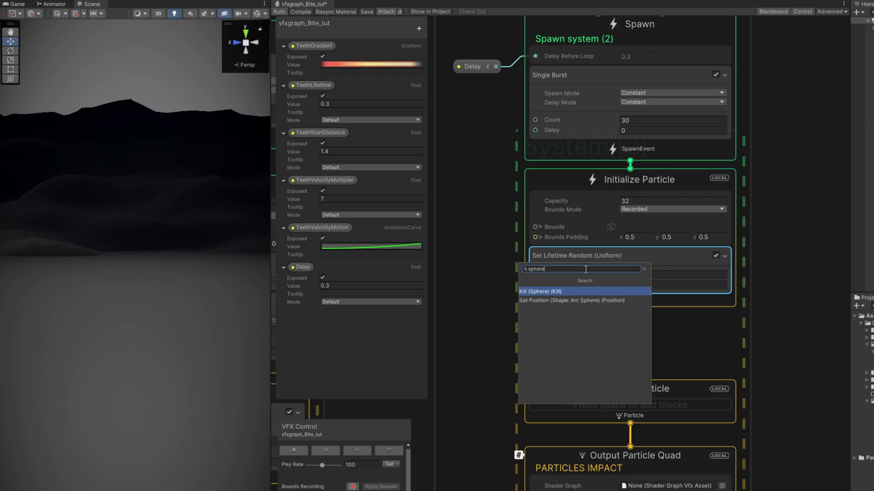
key(Down)
key(Return)
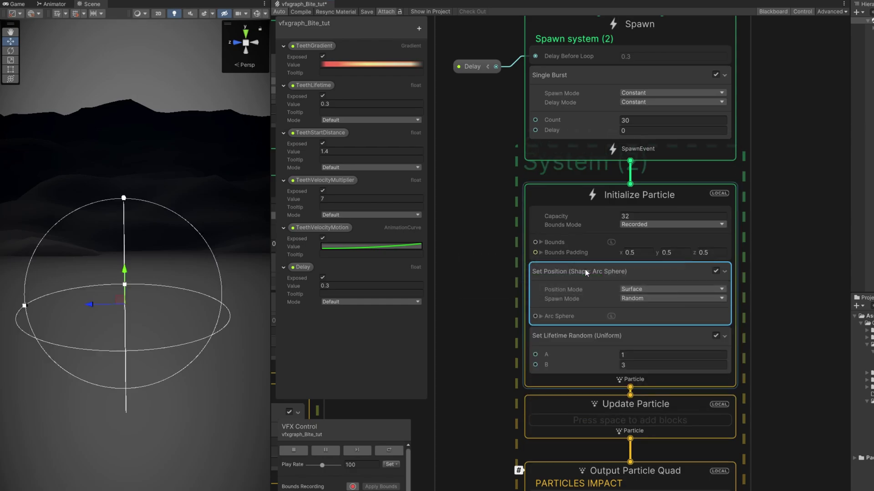
Set the Arc Sphere's radius to 0.1 in the Set Position block
click(540, 316)
click(546, 326)
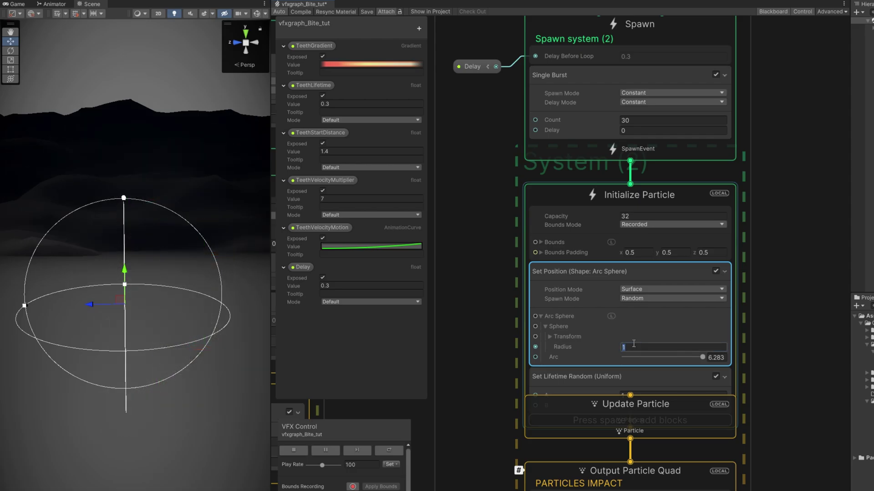
text(0.1)
key(Return)
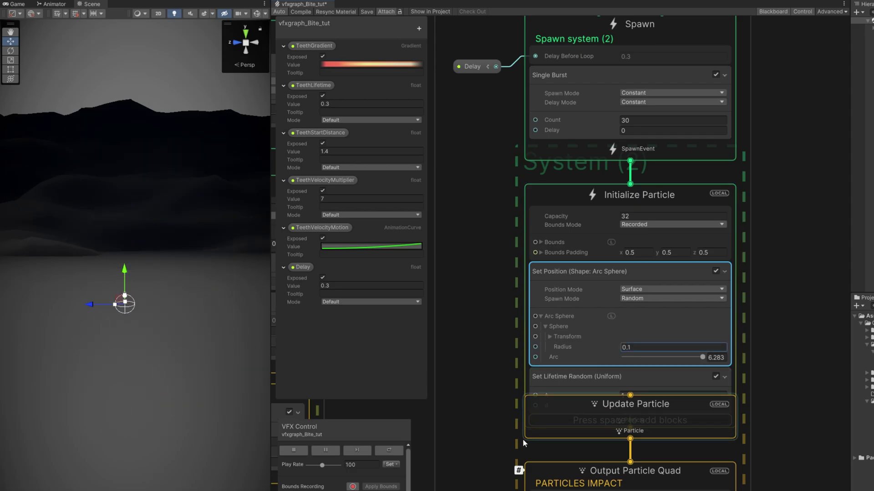
Move the Output Particle Quad and Update Particle contexts down so they no longer overlap Initialize Particle
middle_drag(492, 474, 512, 313)
drag(555, 310, 556, 428)
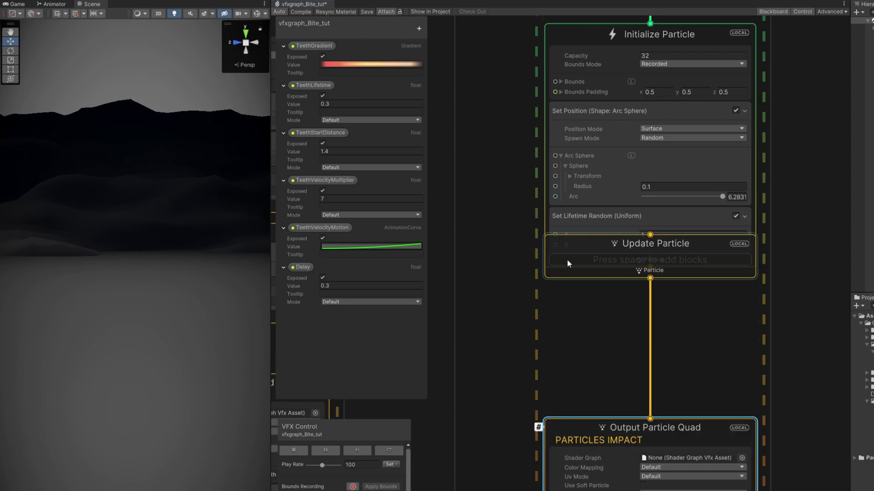
drag(560, 276, 560, 340)
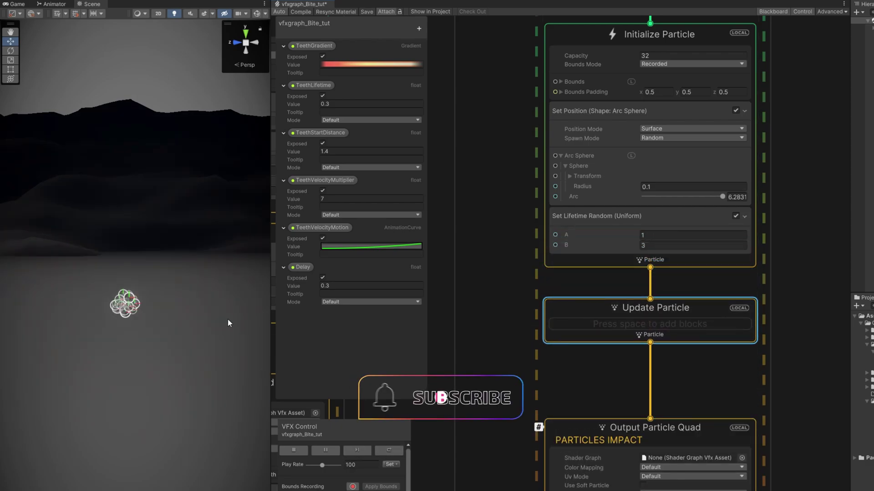
Assign Default-Particle as the PARTICLES IMPACT output's main texture and set its Orient mode to Along Velocity
middle_drag(624, 401, 627, 223)
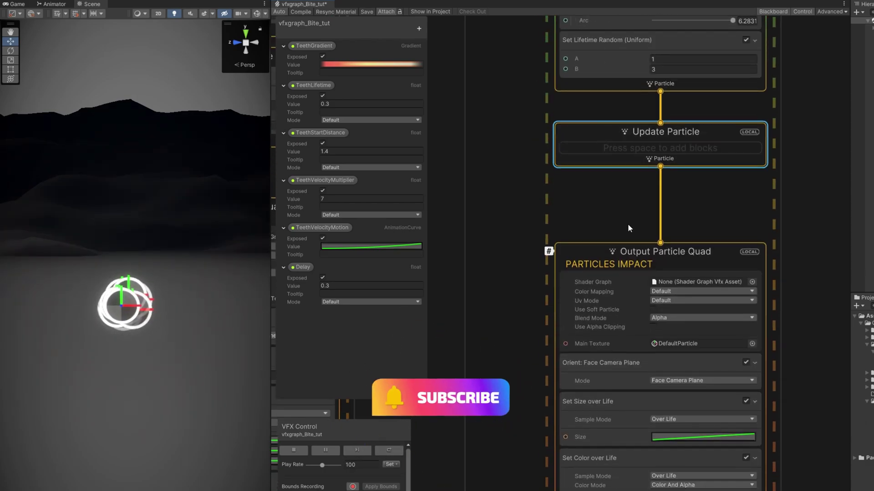
click(747, 339)
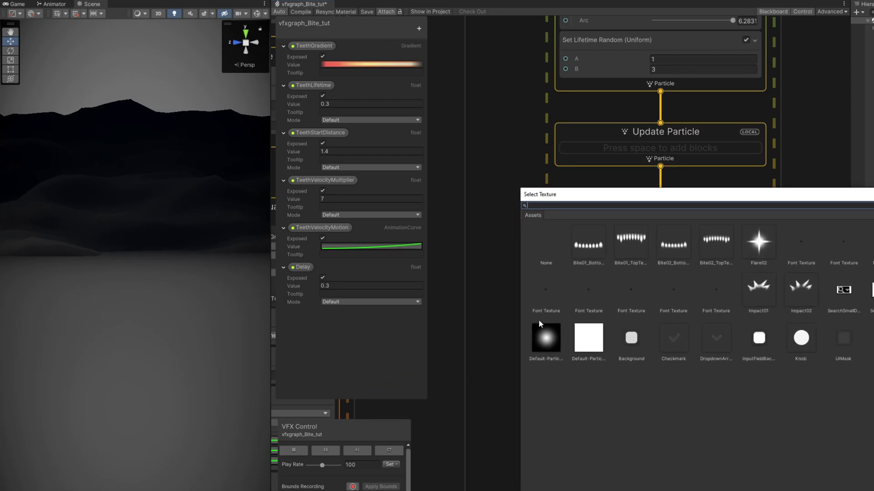
double_click(553, 338)
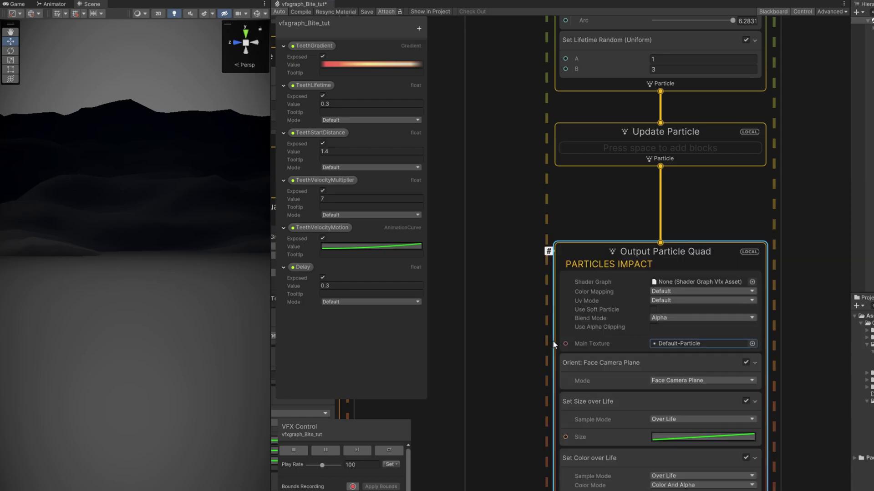
click(656, 380)
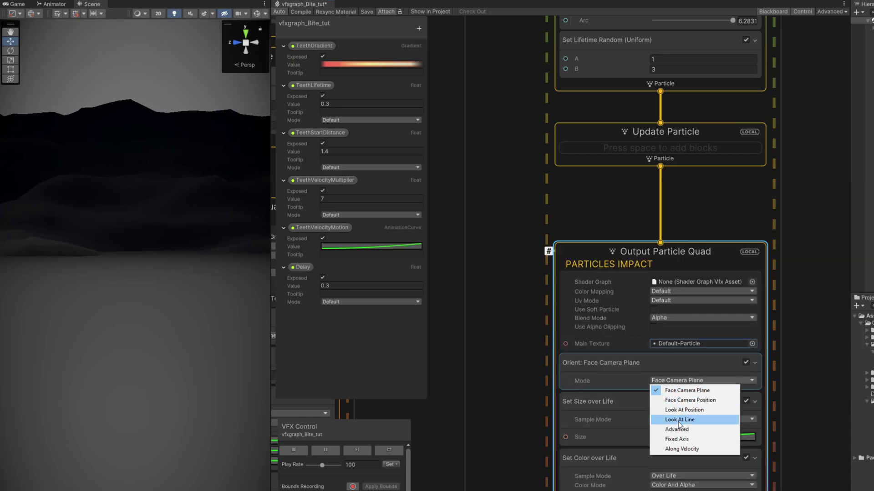
click(678, 449)
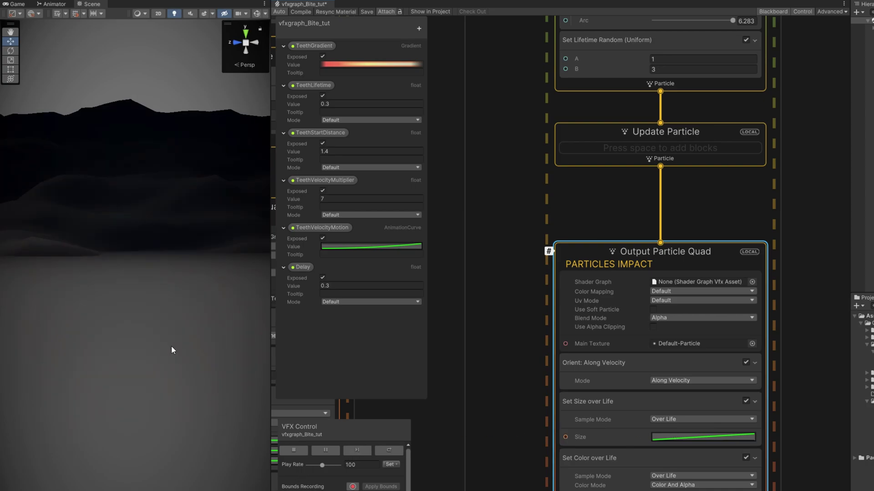
Add a Set Size block above Set Size over Life in the output and change the over-life block's composition to Multiply
click(579, 419)
key(space)
text(set)
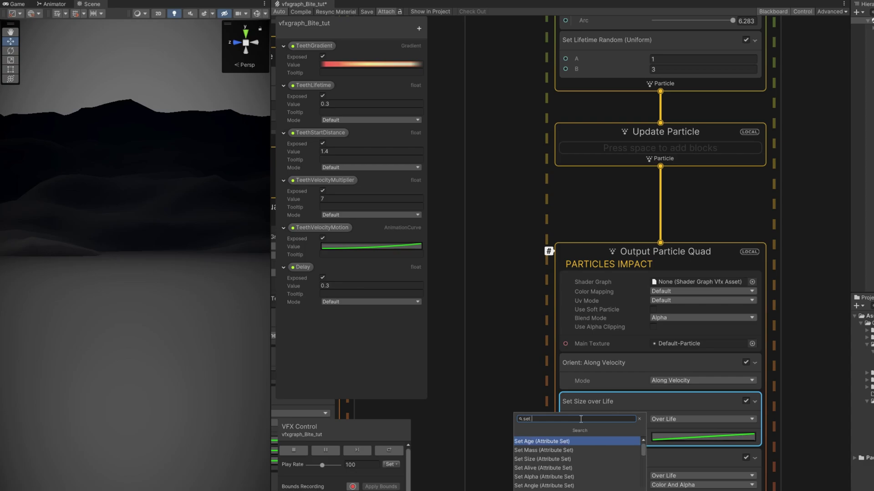
text( size)
key(Return)
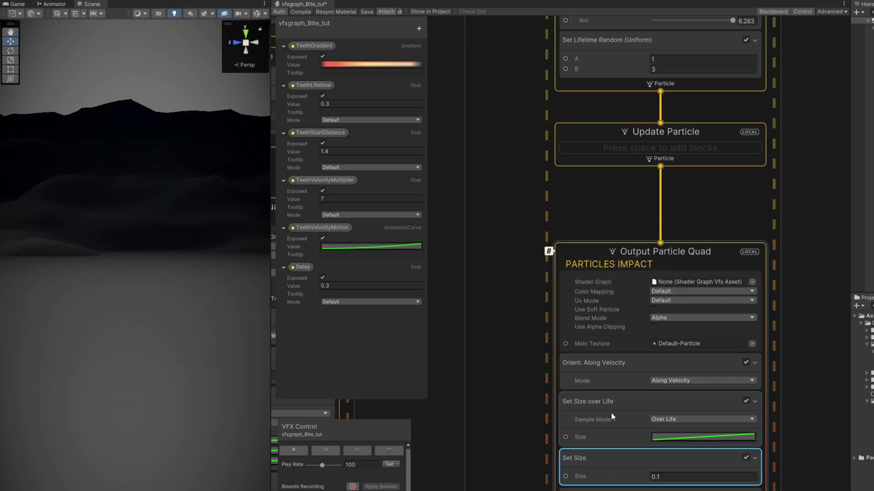
drag(598, 408, 635, 474)
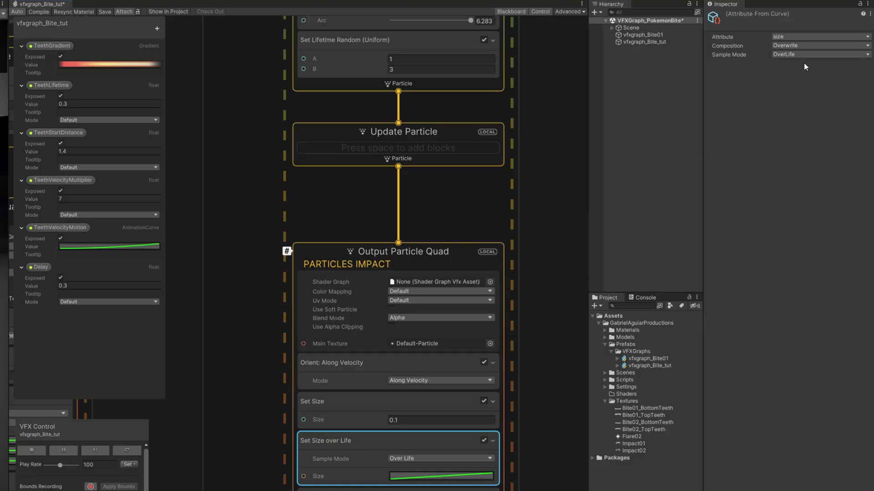
click(791, 45)
click(795, 76)
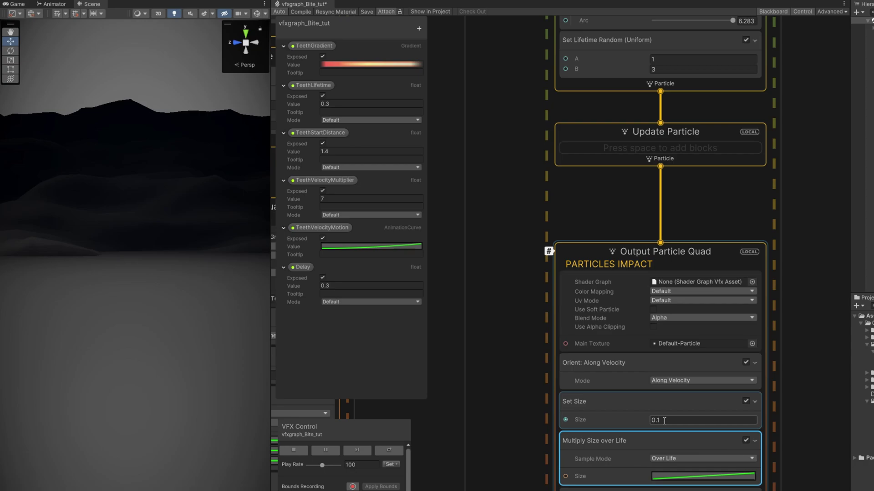
Set the Set Size value to 2 and shape the Multiply Size over Life curve to fall smoothly from 1 to 0
click(663, 421)
key(Return)
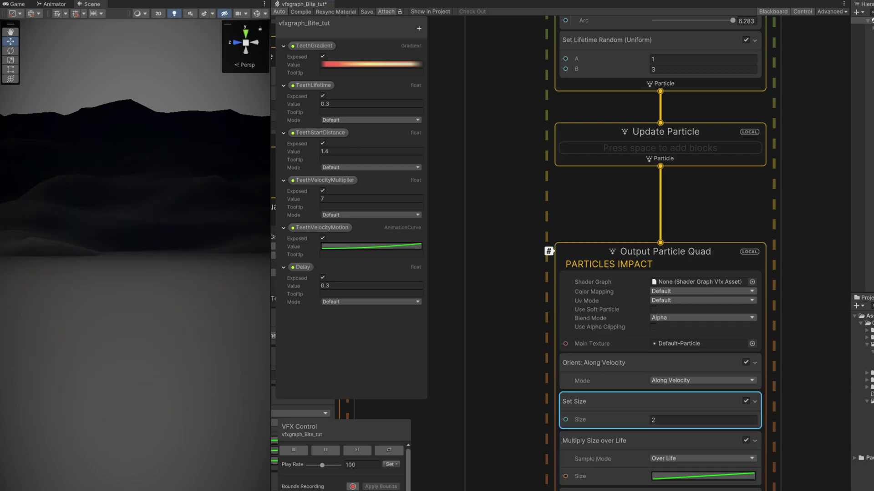
click(677, 477)
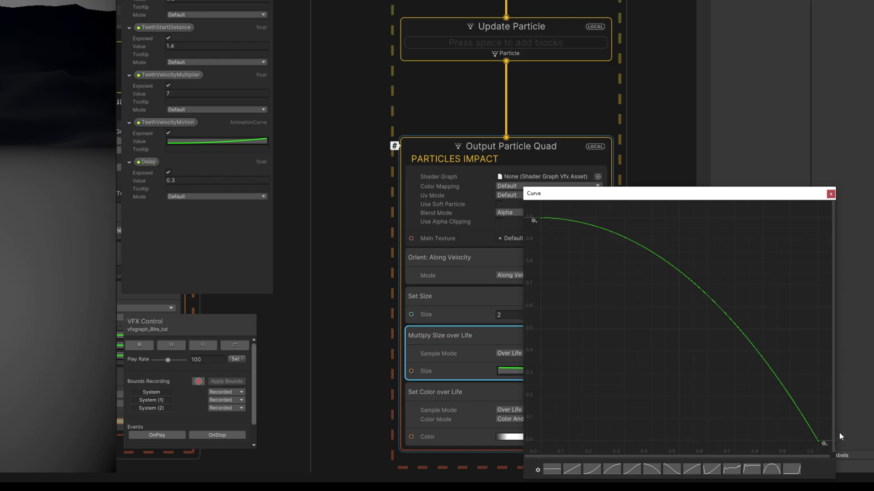
click(829, 194)
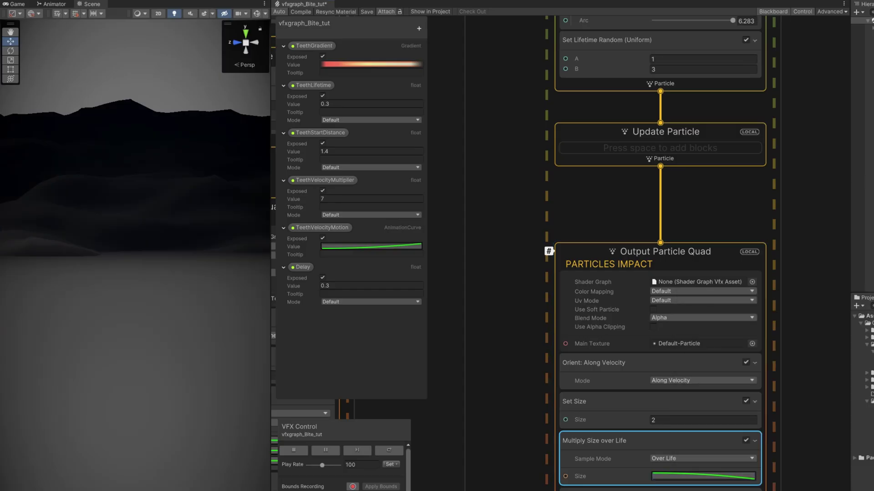
Add a Set Velocity from Direction & Speed (Spherical) block above Set Lifetime Random in Initialize Particle
scroll(489, 255, down, 3)
middle_drag(492, 190, 483, 239)
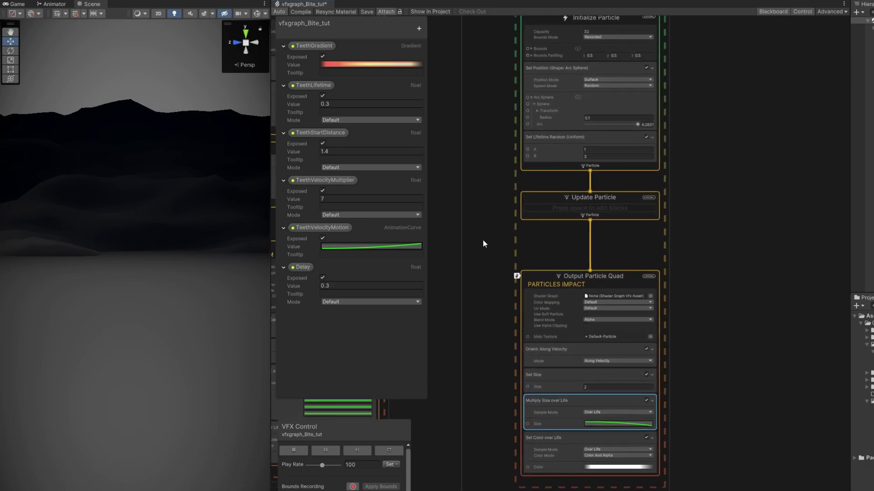
scroll(536, 442, up, 3)
middle_drag(557, 197, 538, 376)
click(532, 160)
key(space)
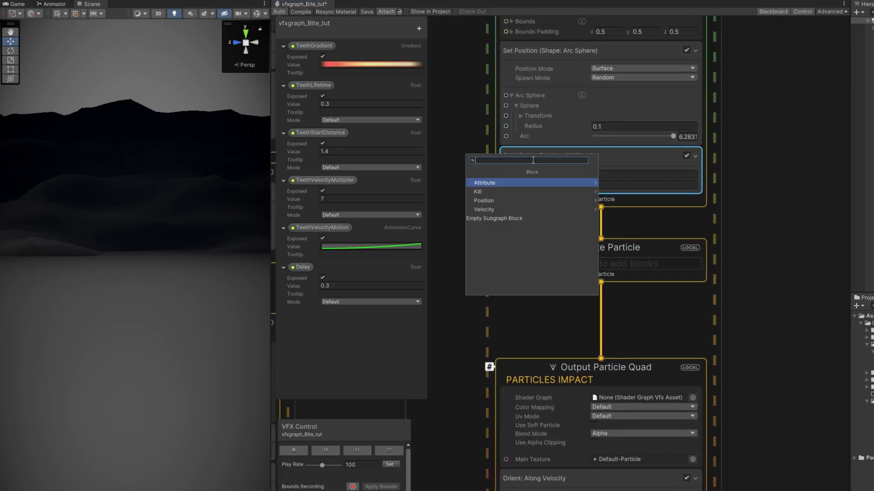
text(set veloci)
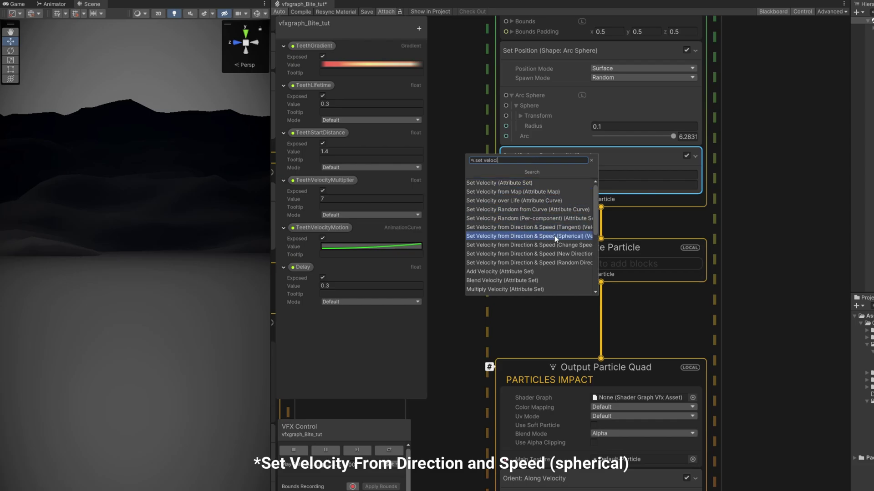
click(576, 236)
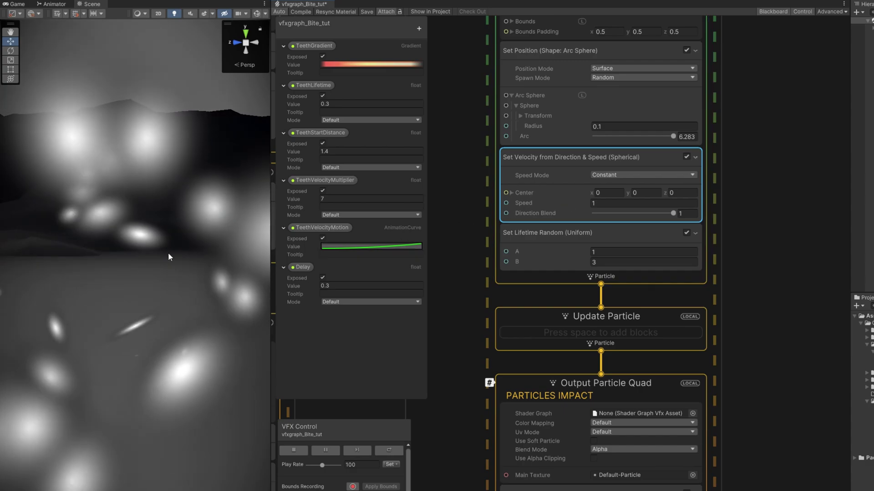
scroll(487, 255, down, 5)
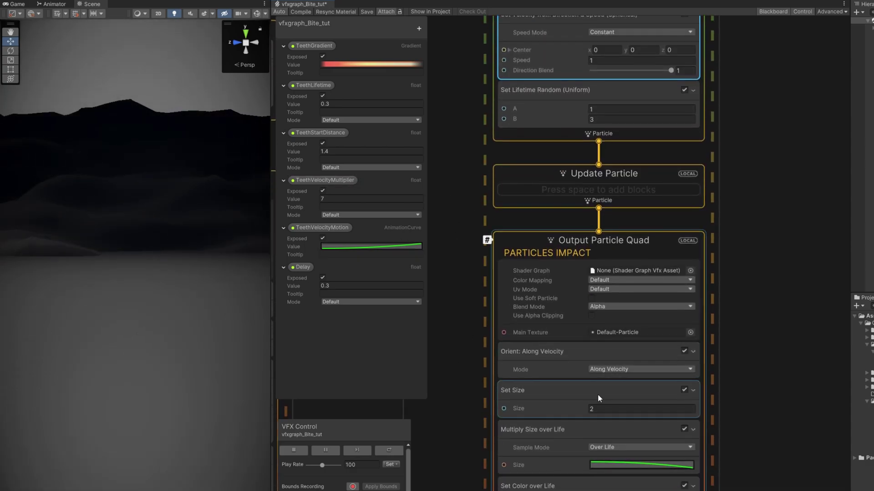
Switch the output's Set Size block to Uniform random and set A to 0.1 and B to 0.8
click(591, 394)
click(782, 65)
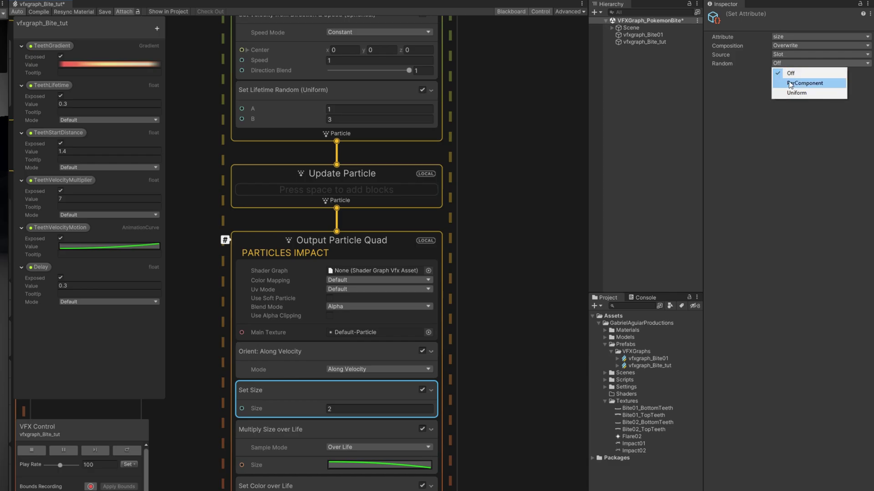
click(789, 93)
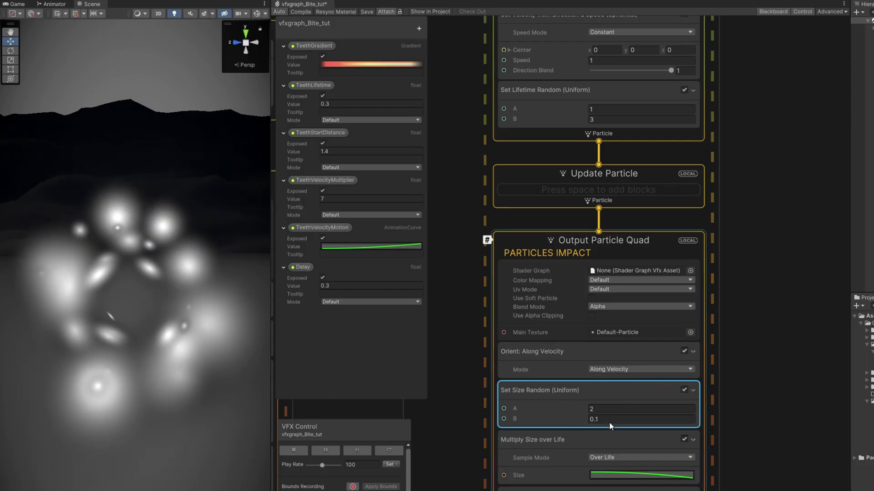
click(610, 409)
text(.1)
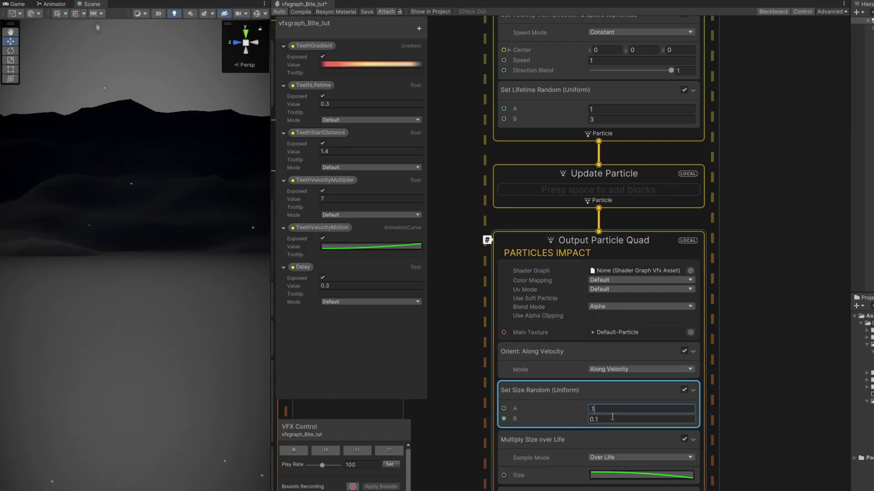
click(612, 414)
text(.8)
key(Return)
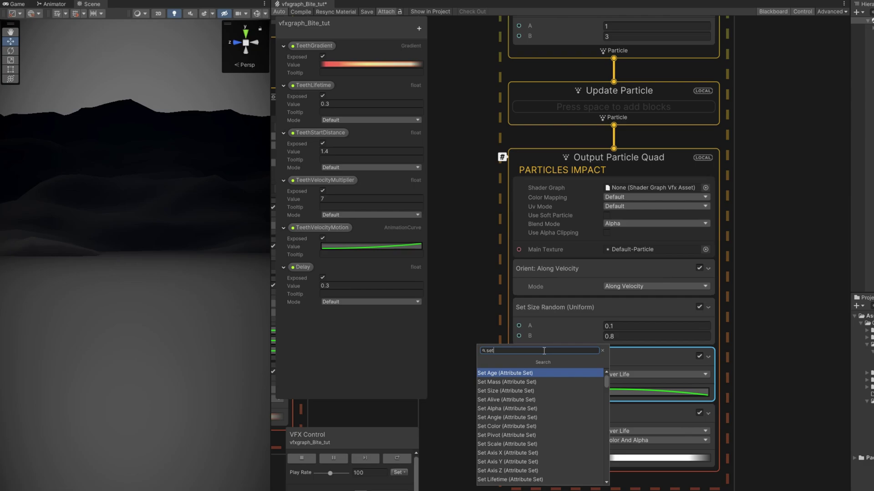
Add a Set Scale block below Set Size Random with scale X 0.15 and Y 0.8
text(scale)
key(Return)
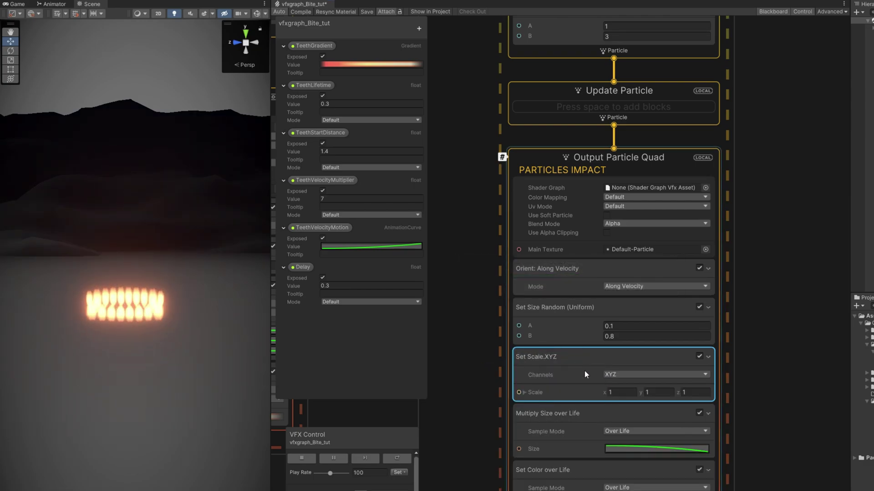
click(615, 392)
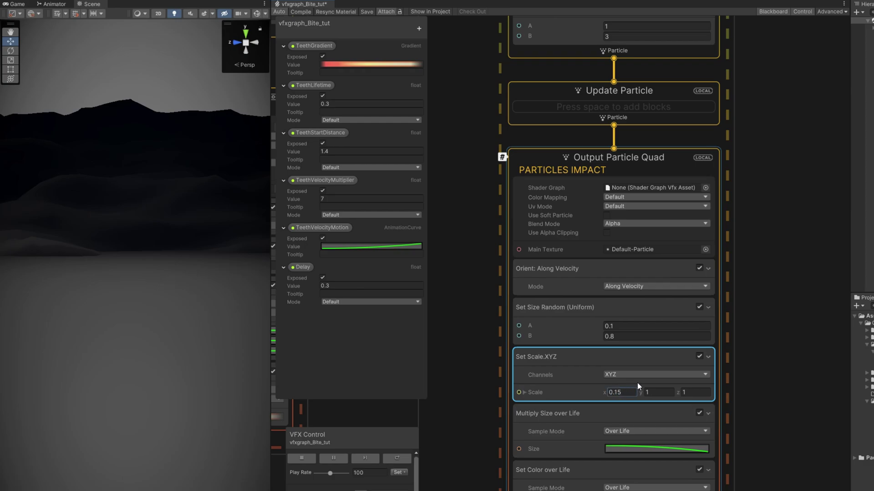
click(195, 361)
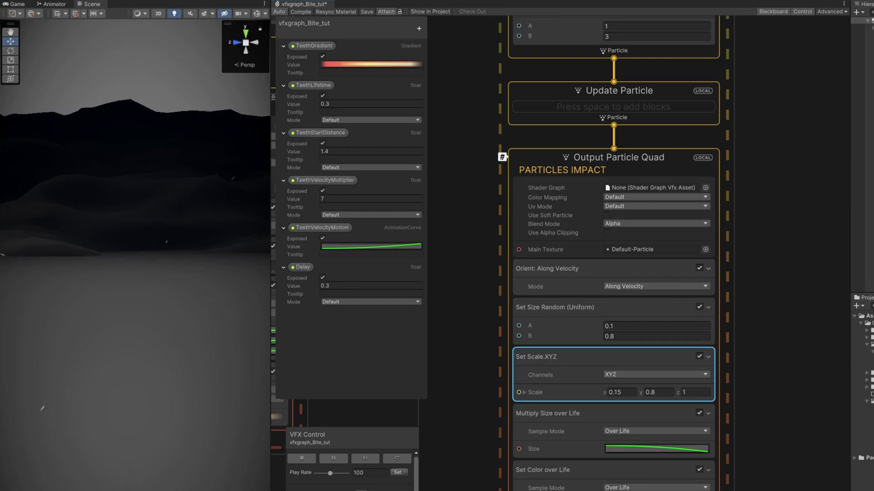
Add a Random Number node for the Speed input of Set Velocity from Direction & Speed
middle_drag(468, 173, 478, 449)
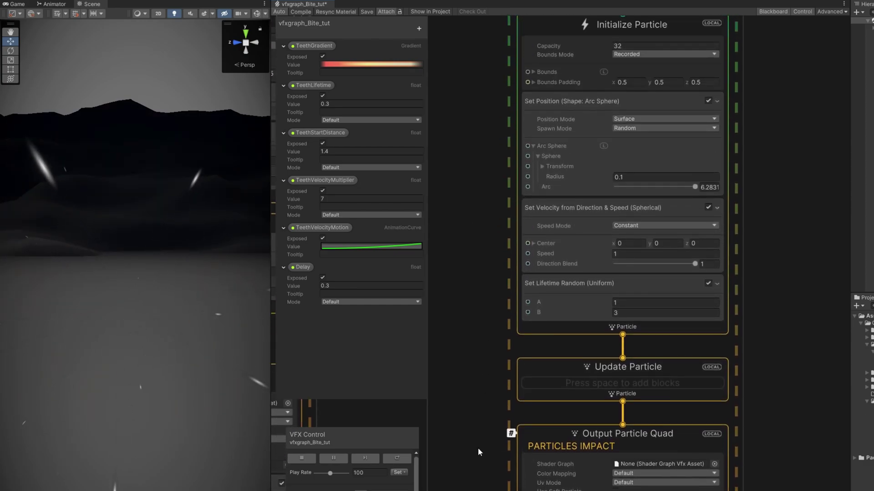
middle_drag(465, 393, 475, 421)
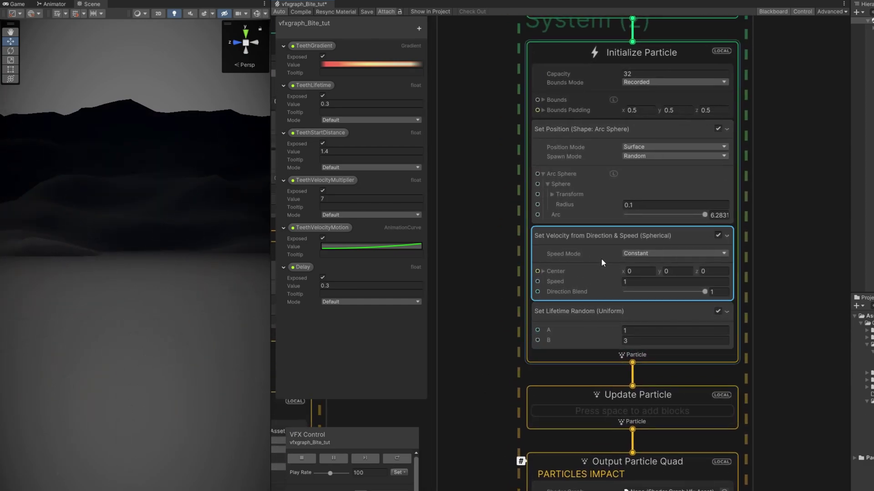
click(624, 282)
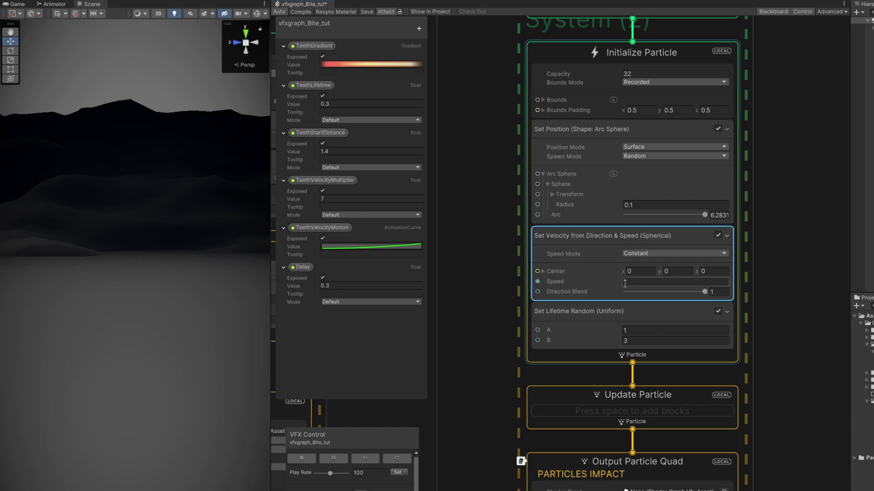
middle_drag(492, 279, 517, 279)
click(516, 278)
key(space)
text(random)
key(Return)
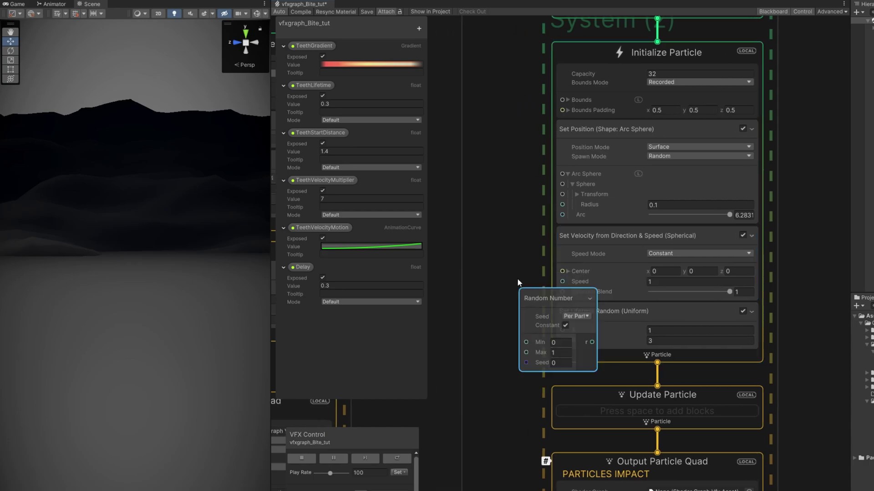
Feed the Random Number, Min 3 and Max 10, into Speed and set Set Lifetime Random to A 0.1 and B 0.8
drag(530, 297, 461, 235)
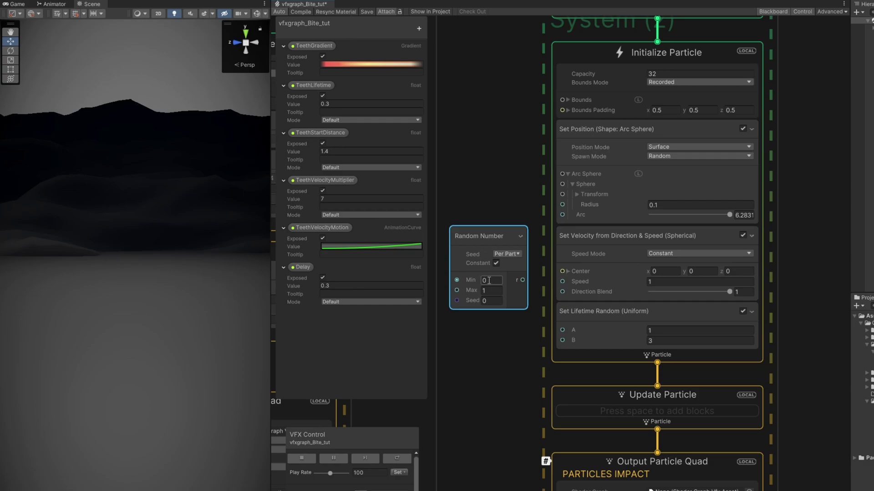
drag(550, 280, 554, 282)
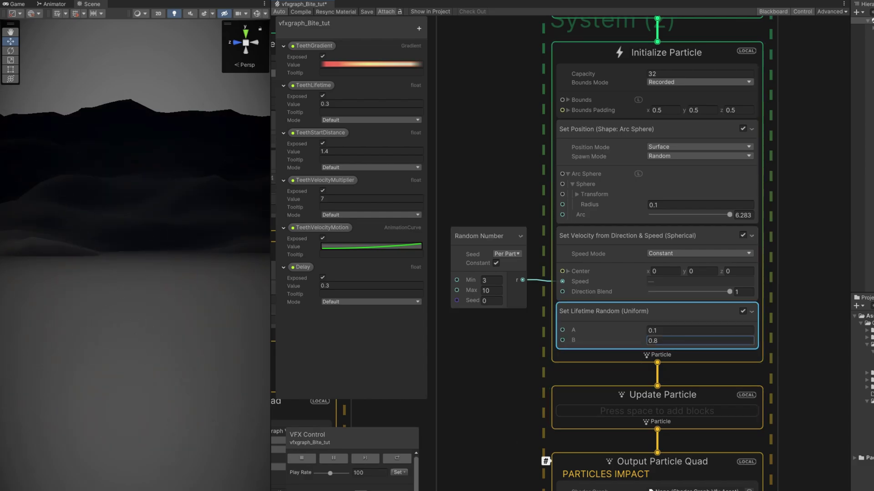
key(Return)
Add a Gravity block to the impact system's Update Particle context
middle_drag(528, 463, 538, 362)
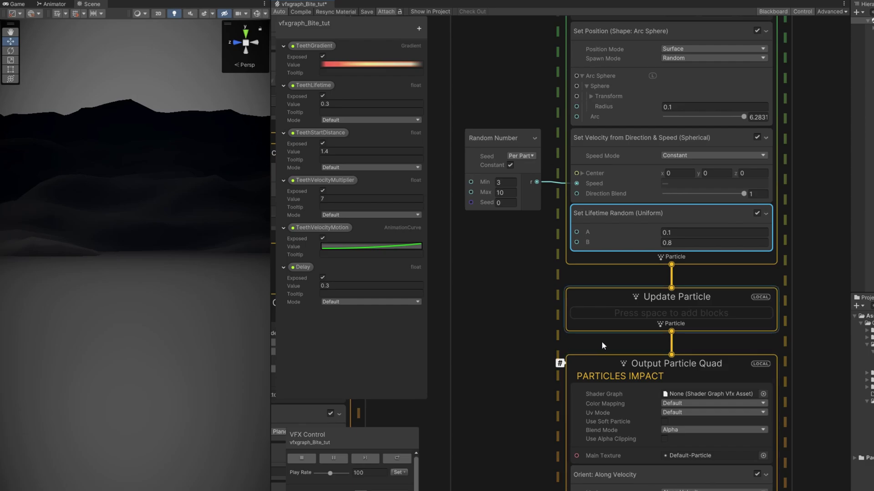
click(608, 315)
key(space)
text(grav)
key(Return)
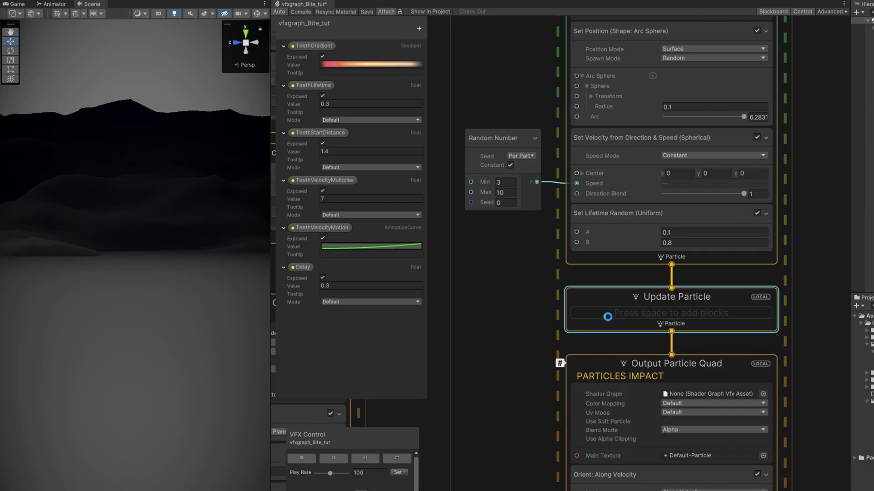
Expand Gravity's Force and drive its Y component with a new Random Number node, Min -7 and Max -9
click(581, 335)
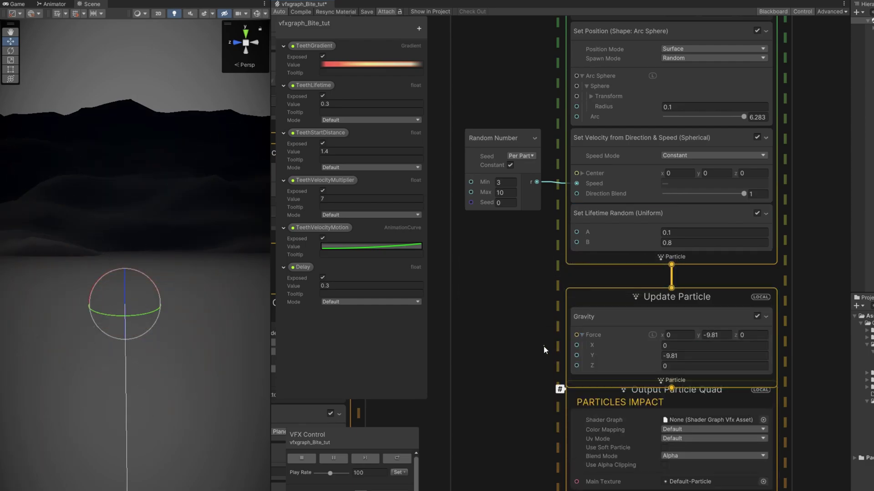
key(space)
text(ran)
key(Return)
drag(583, 396, 504, 337)
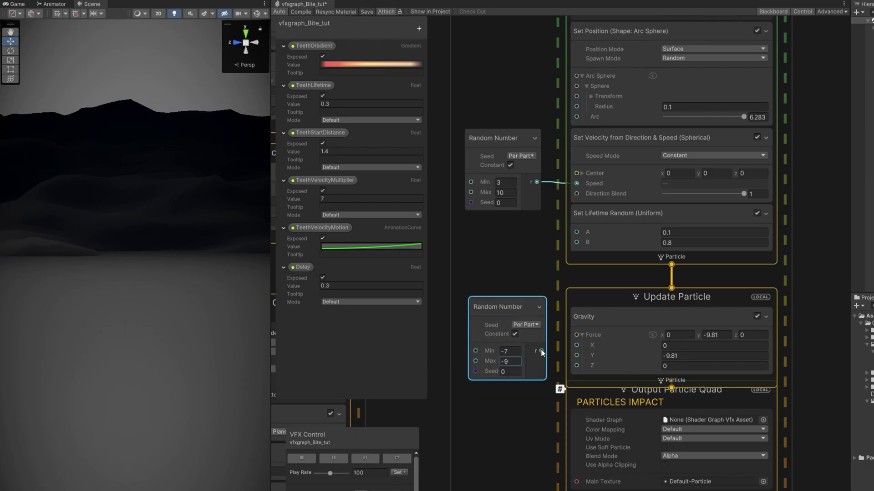
drag(577, 355, 576, 355)
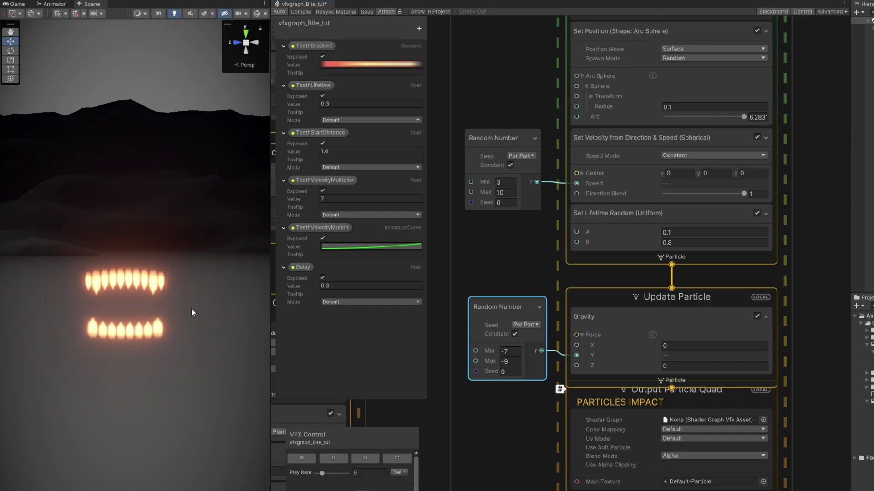
Set the VFX play rate to 100 and the Delay property to 0.27
click(370, 473)
text(100)
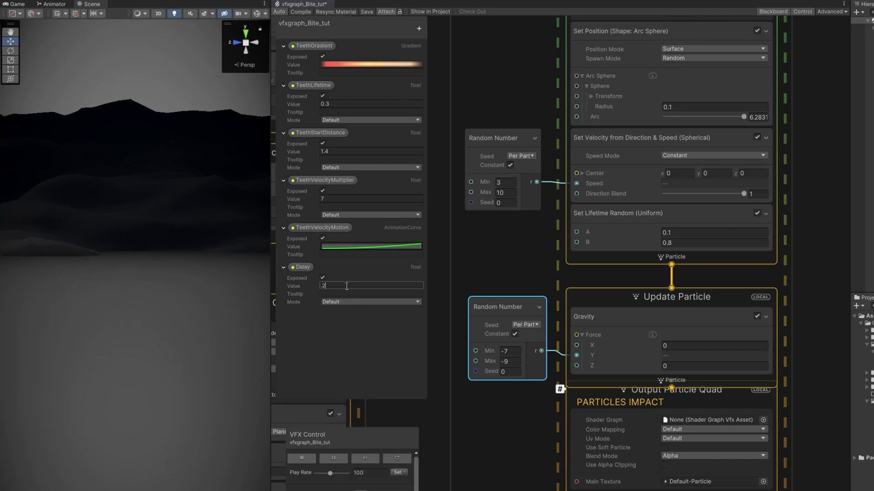
text(10)
key(Return)
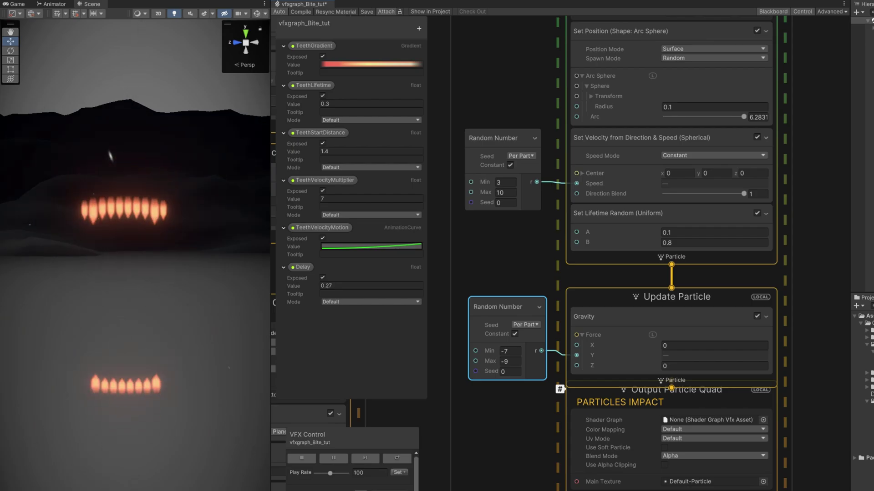
Replace the Set Color over Life block in the PARTICLES IMPACT output with a Set Color block
middle_drag(516, 473, 541, 254)
scroll(540, 382, down, 1)
middle_drag(536, 385, 503, 292)
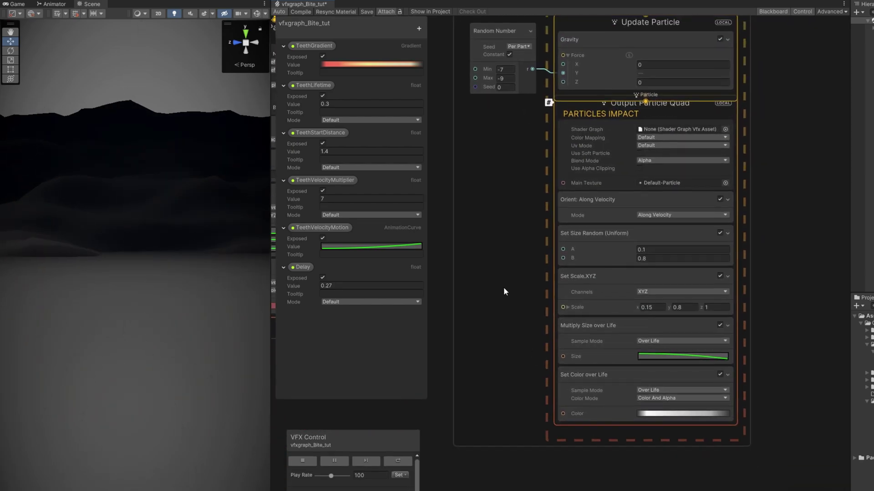
click(589, 390)
key(Delete)
click(580, 361)
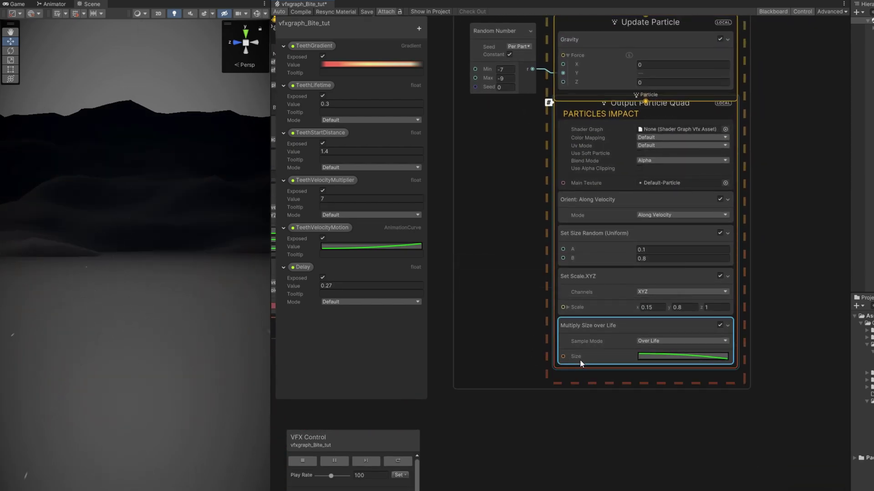
key(space)
text(set color)
key(Return)
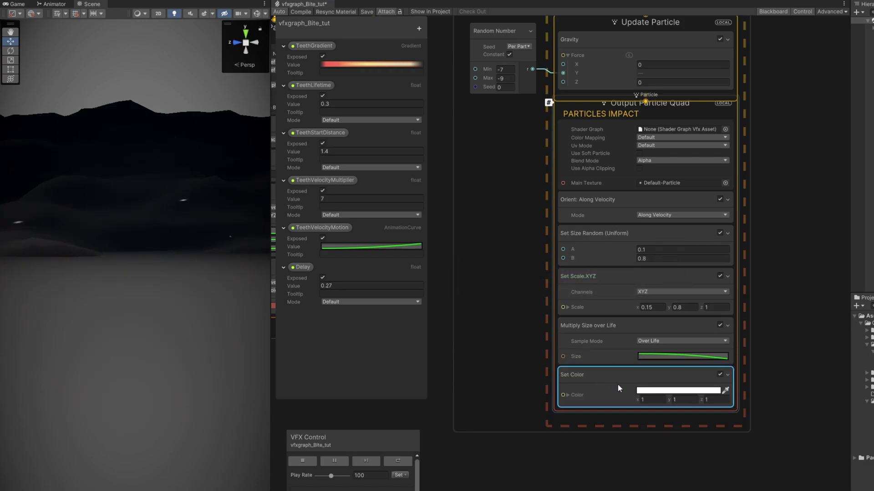
Set the Set Color value to an intense HDR red of 14.22601, 2.458817, 1.463581 and replay the effect
click(642, 391)
click(715, 407)
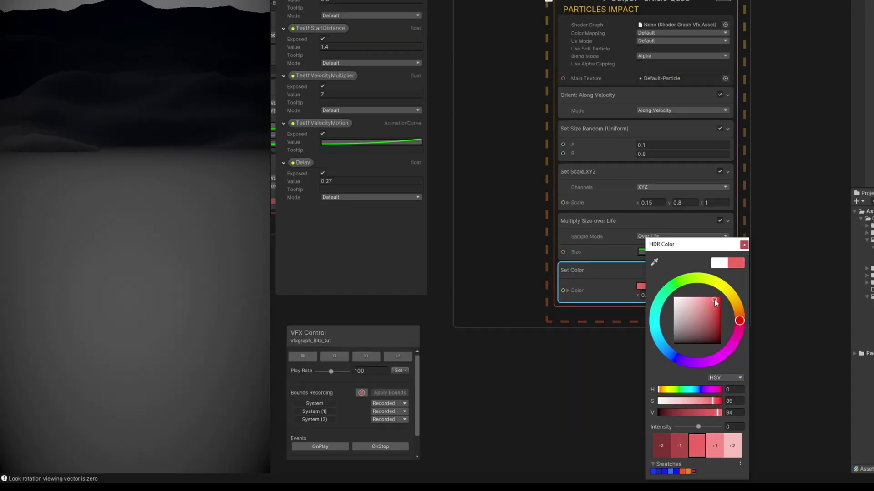
click(715, 299)
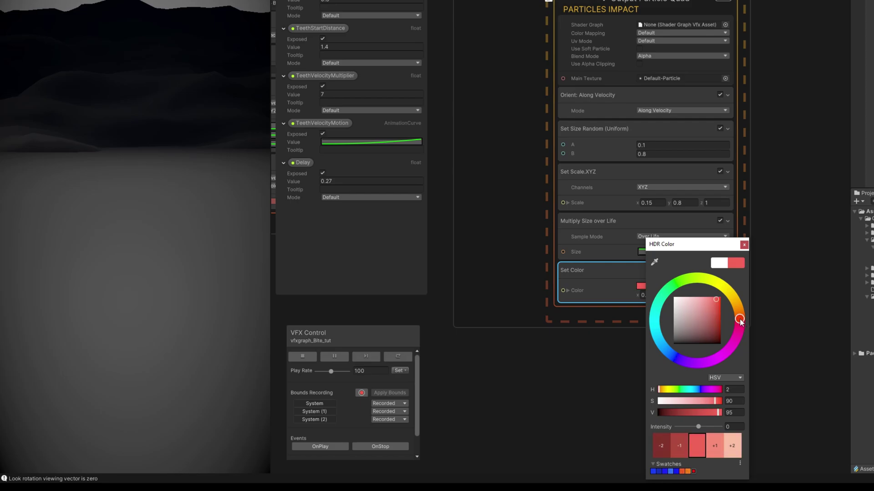
drag(698, 426, 707, 428)
click(320, 446)
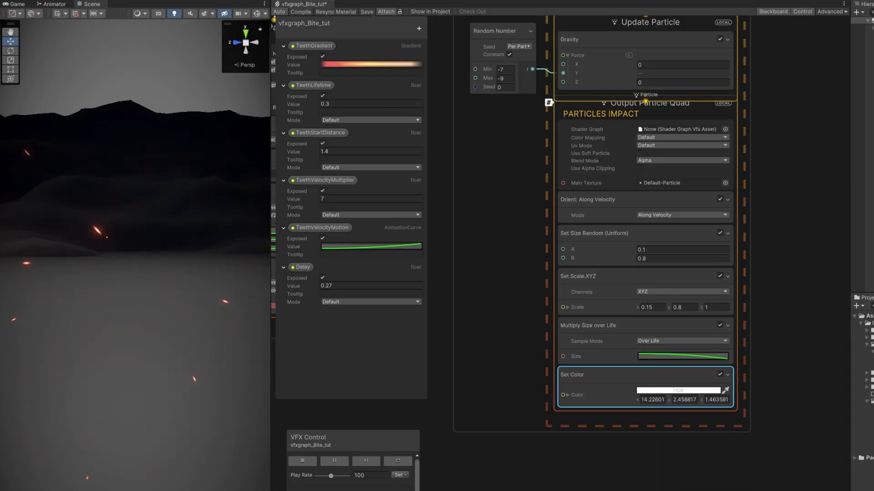
click(320, 447)
click(319, 446)
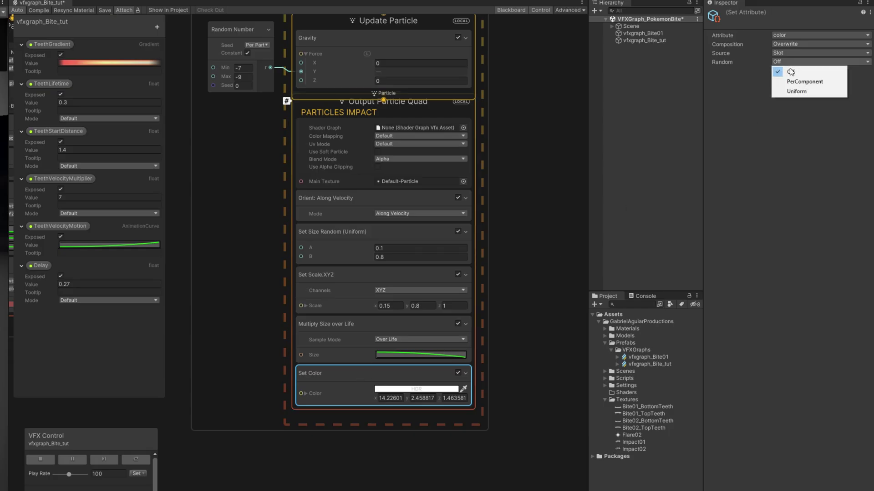
Switch the Set Color block to Uniform random and copy color A's value into color B
click(790, 94)
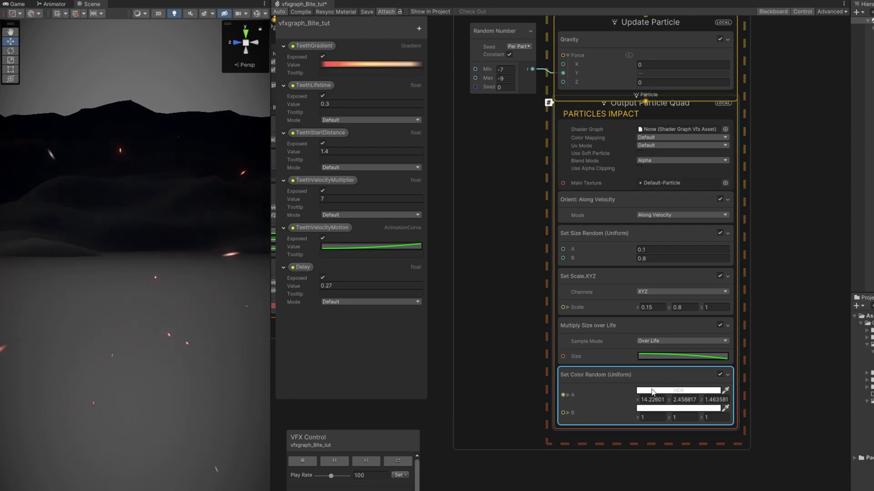
right_click(391, 396)
click(656, 423)
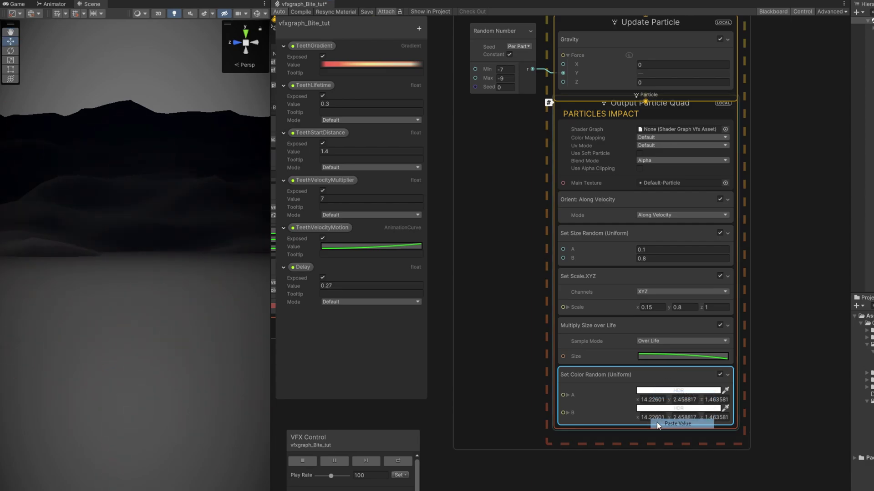
Set color B's saturation to 64 and its HDR intensity to 2.5, and replay the effect
click(661, 408)
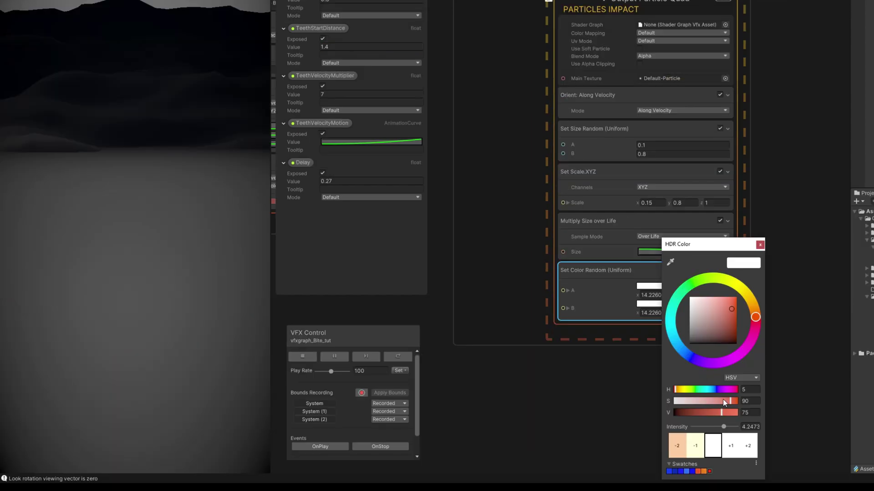
drag(730, 402, 722, 403)
drag(761, 401, 755, 402)
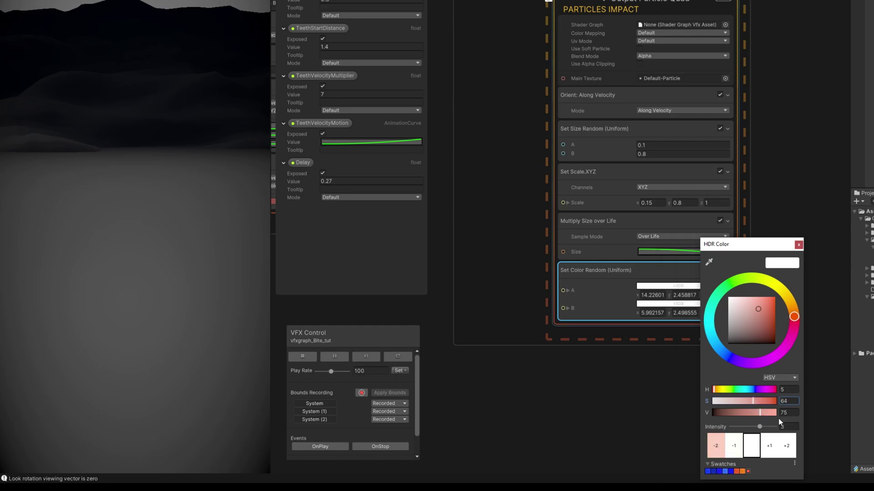
text(2.5)
click(320, 446)
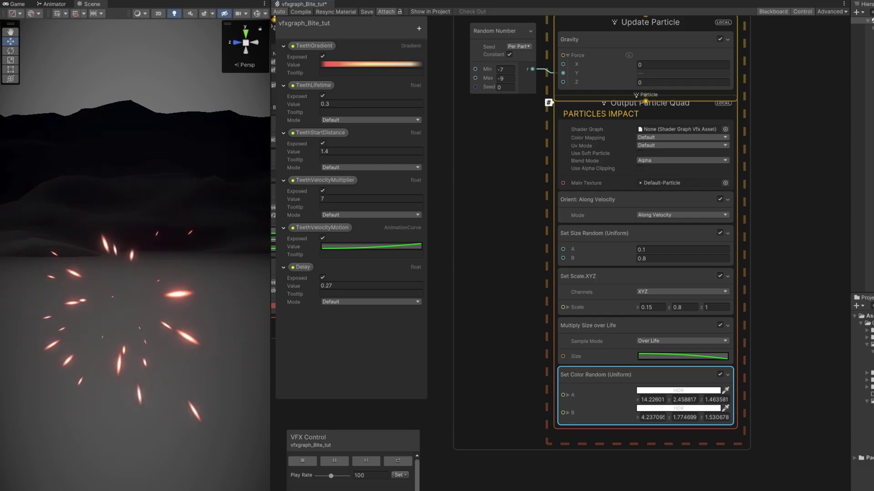
Add a Simple Particle System in the empty graph area beside the PARTICLES IMPACT system
middle_drag(520, 301, 366, 433)
scroll(643, 383, down, 3)
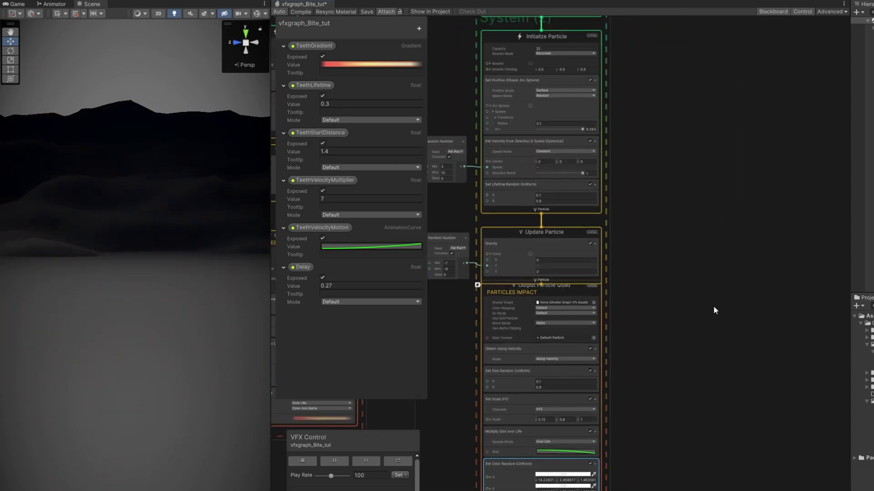
middle_drag(714, 304, 567, 313)
click(634, 277)
key(space)
text(simple)
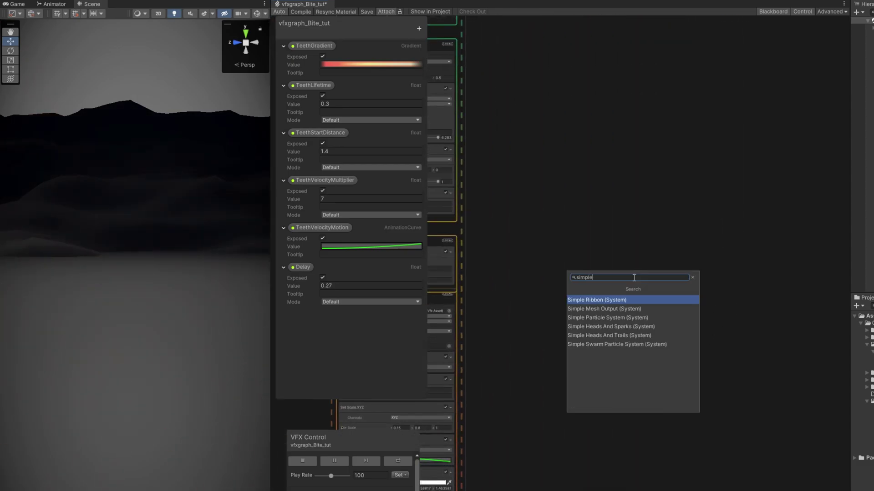
key(Down)
key(Down)
key(Return)
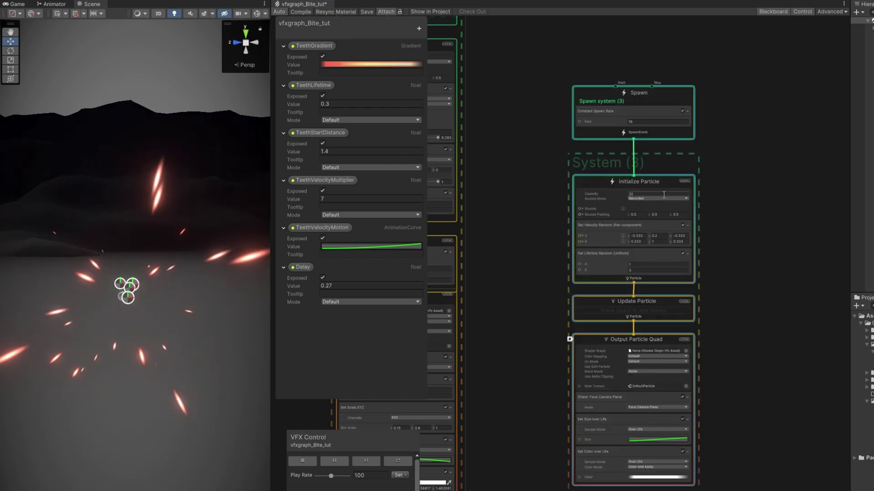
Label the new system's Output Particle Quad FLARE and assign Flare02 as its main texture
scroll(590, 318, up, 1)
double_click(583, 348)
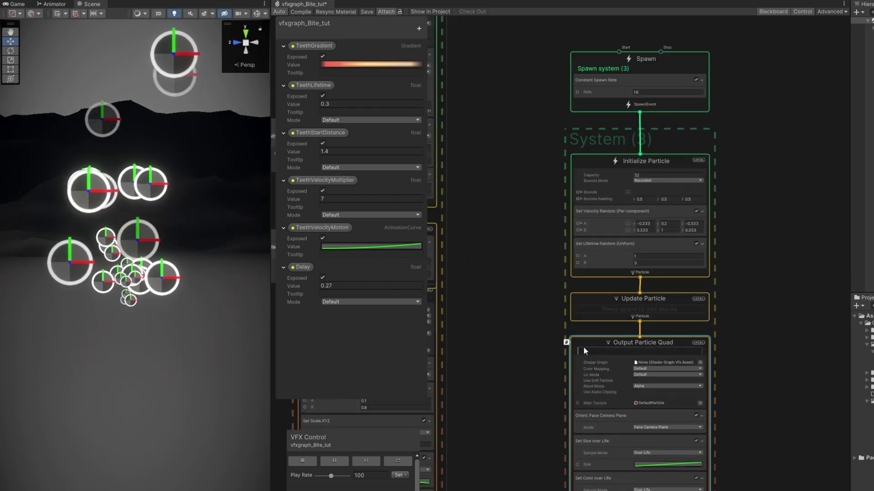
text(FLARE)
key(Return)
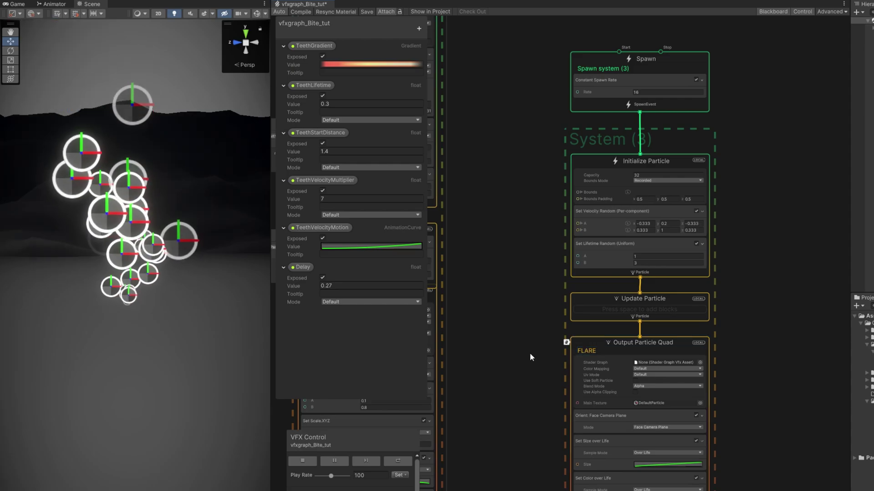
scroll(682, 399, up, 2)
click(708, 406)
click(810, 283)
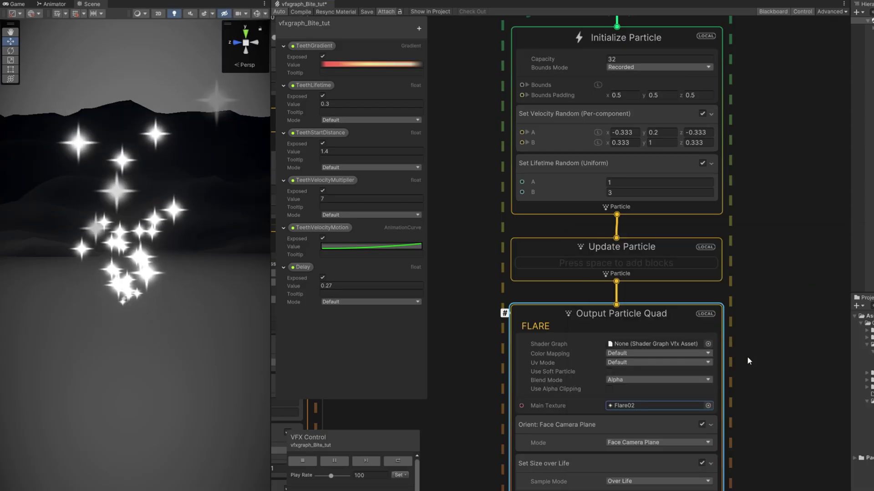
Change the FLARE output's Size over Life curve to one falling from 1 to 0, and adjust its start and end tangents
middle_drag(746, 348, 769, 257)
click(674, 405)
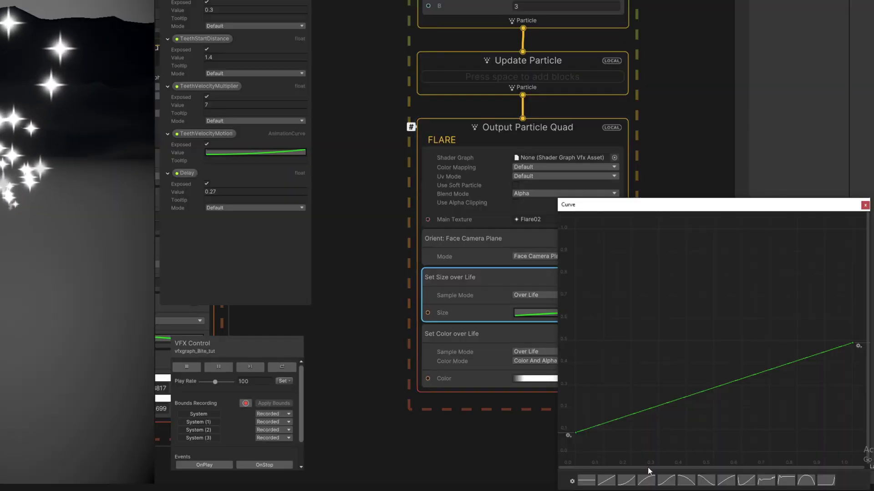
click(686, 480)
click(576, 230)
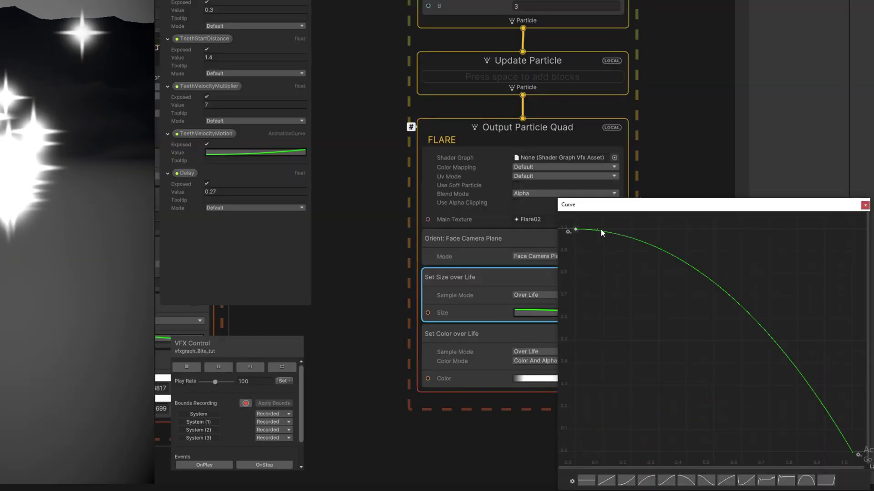
drag(599, 230, 620, 250)
click(852, 453)
drag(840, 433, 833, 434)
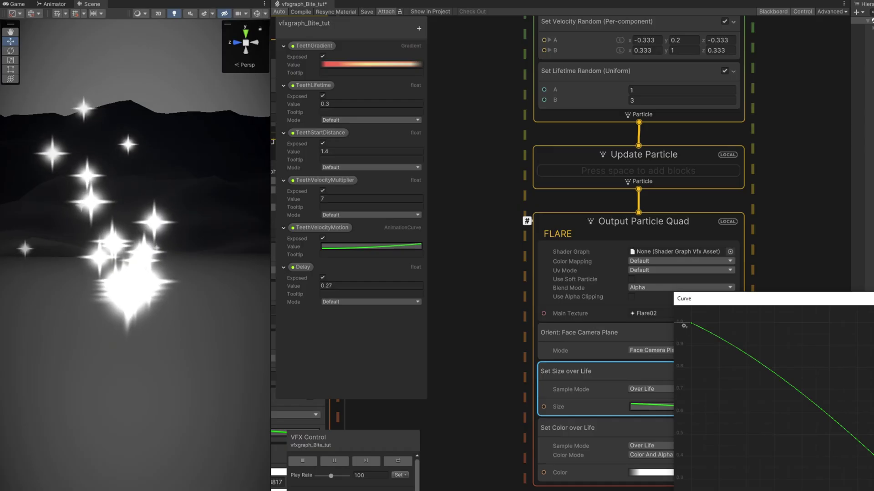
Add a Set Size block above Set Size over Life, with Uniform random values A 2 and B 3
click(493, 284)
key(space)
text(setr)
key(BackSpace)
key(BackSpace)
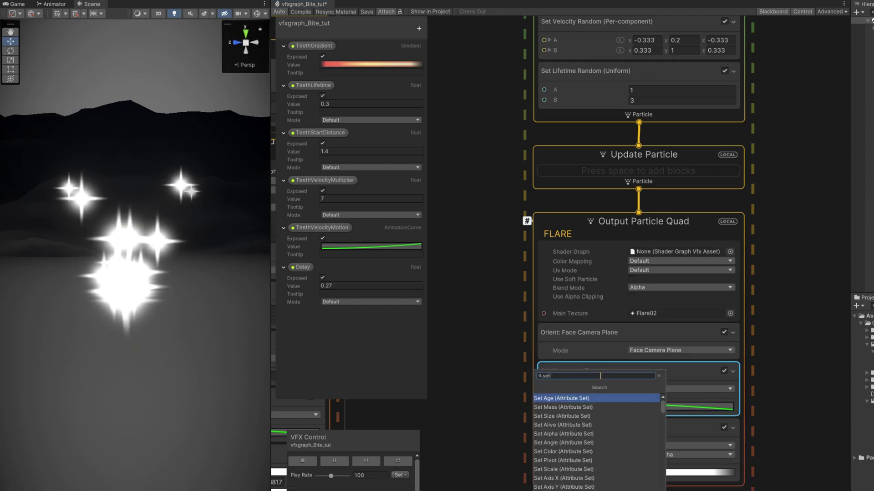
text(size)
key(Return)
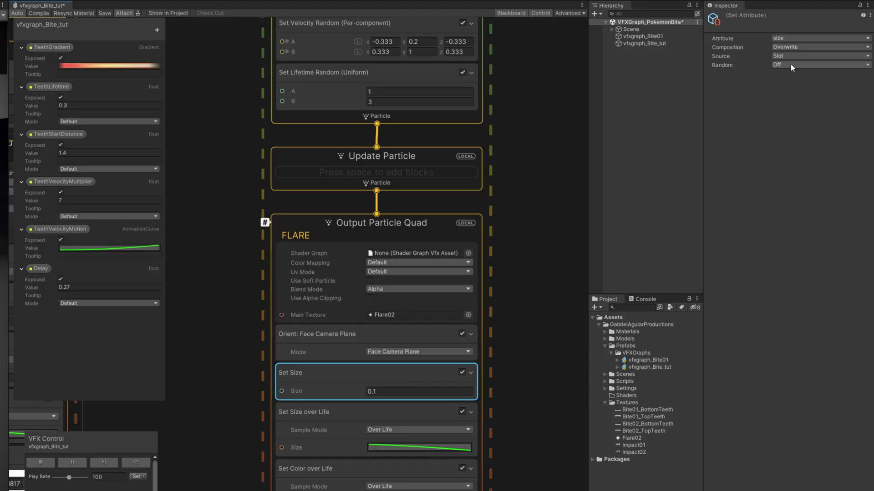
click(790, 65)
click(790, 94)
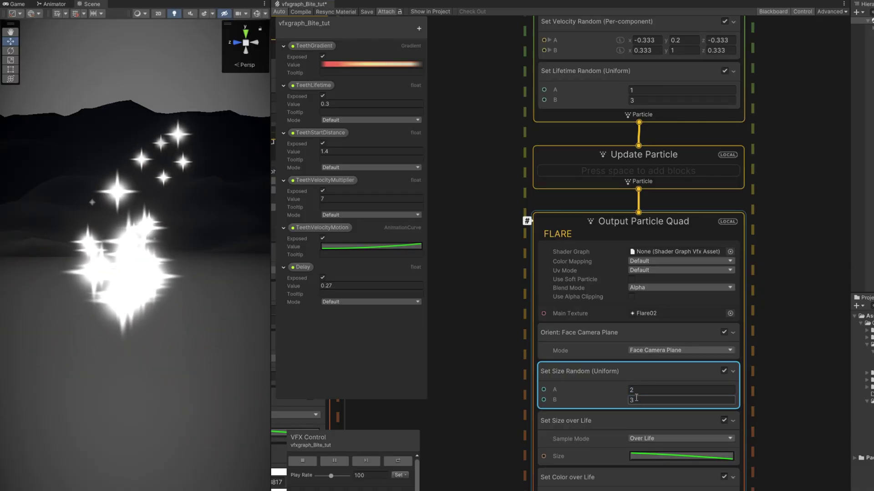
Set the composition of the FLARE output's Color over Life block to Multiply and change its alpha composition
middle_drag(571, 490, 569, 458)
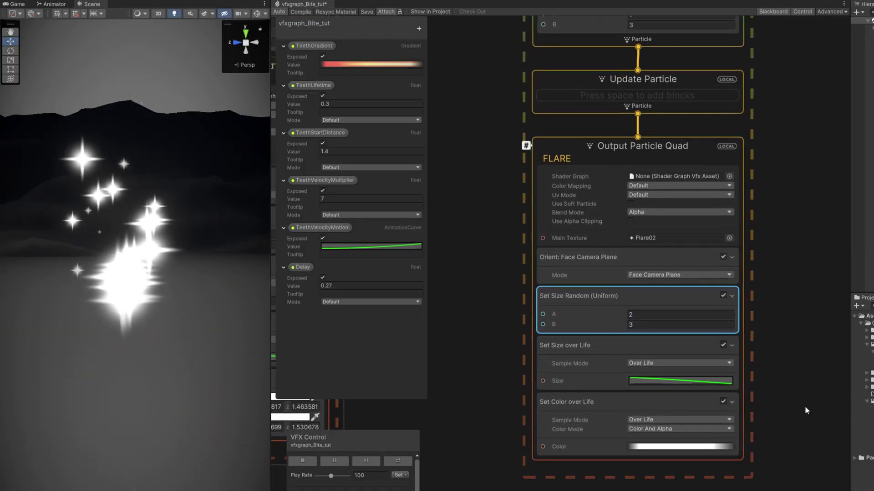
click(624, 409)
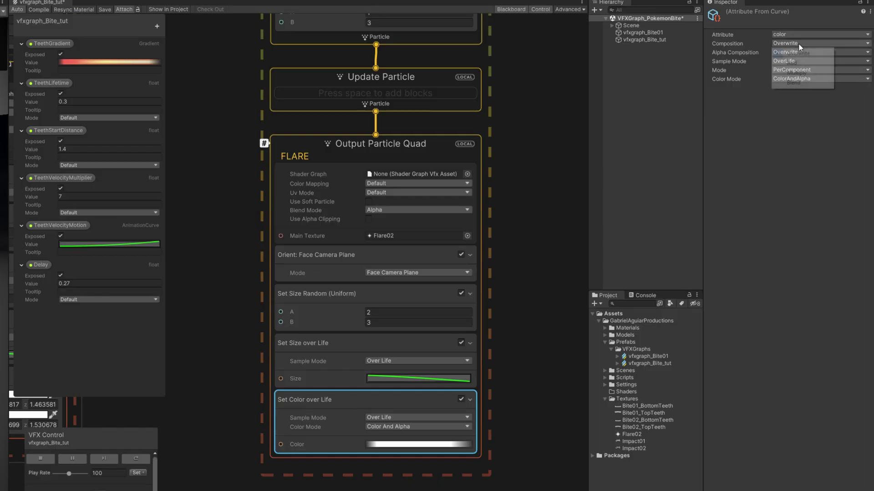
click(796, 72)
click(789, 51)
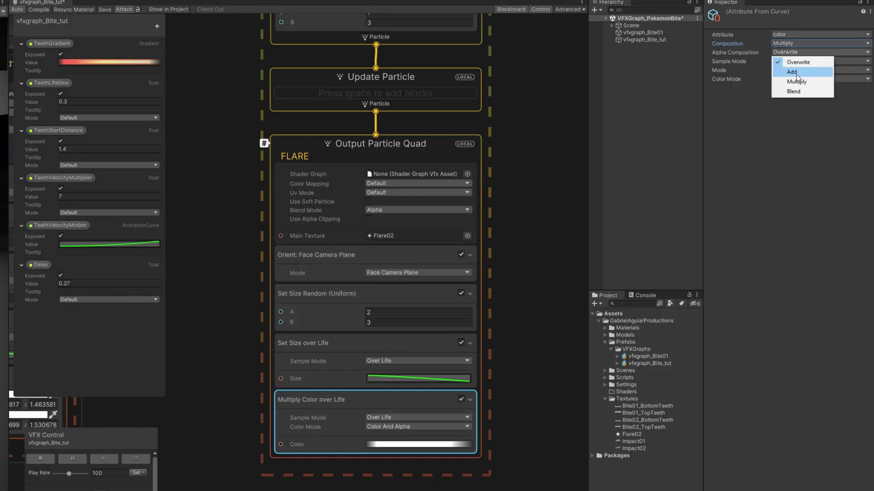
click(791, 72)
Add a Set Color block above Multiply Color over Life with an HDR red of H 6, S 92, V 99 and intensity 2.4
key(space)
text(set c)
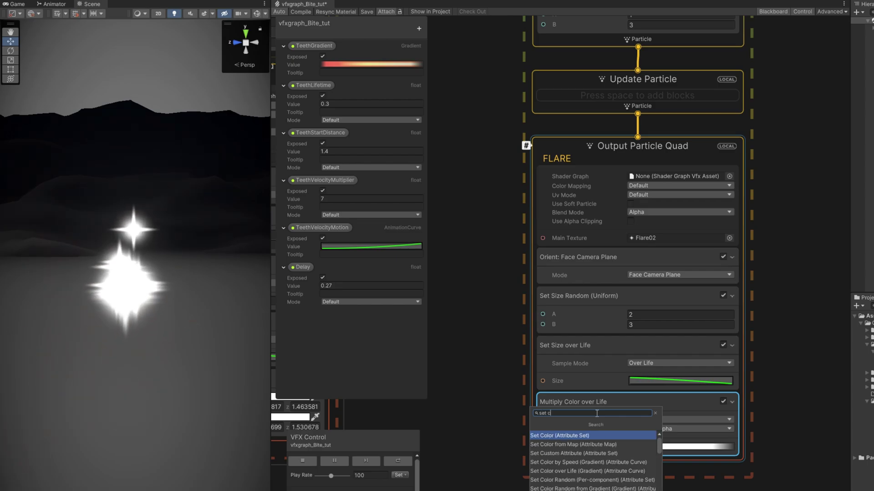
key(Return)
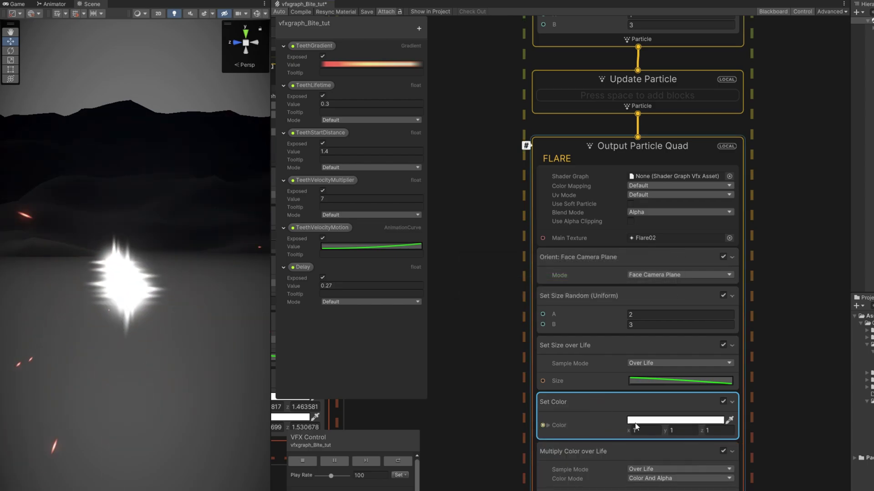
click(655, 420)
drag(700, 405, 729, 421)
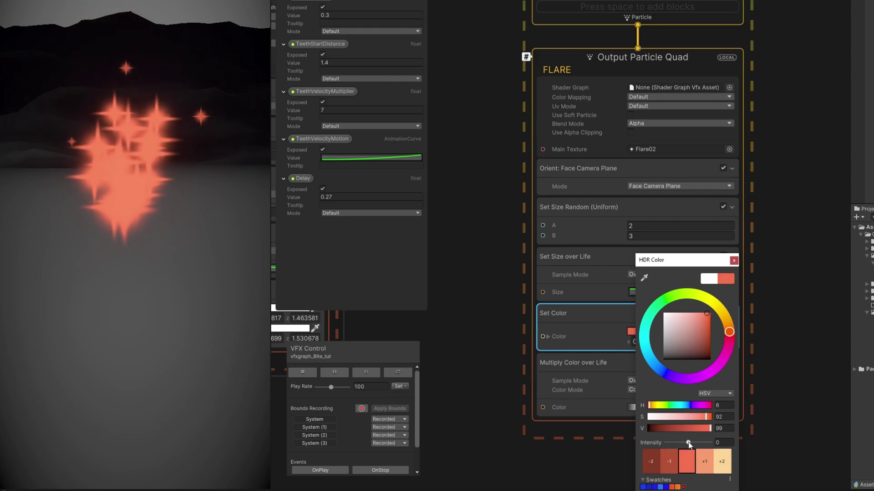
drag(688, 442, 693, 443)
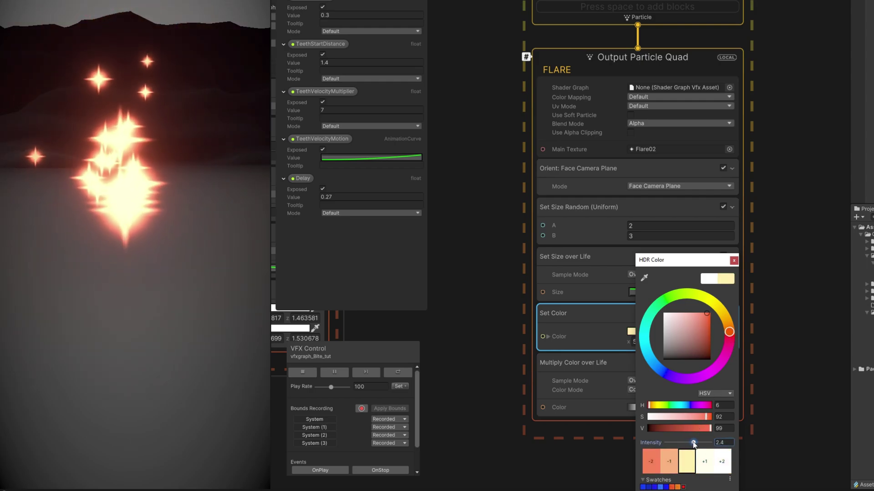
click(733, 260)
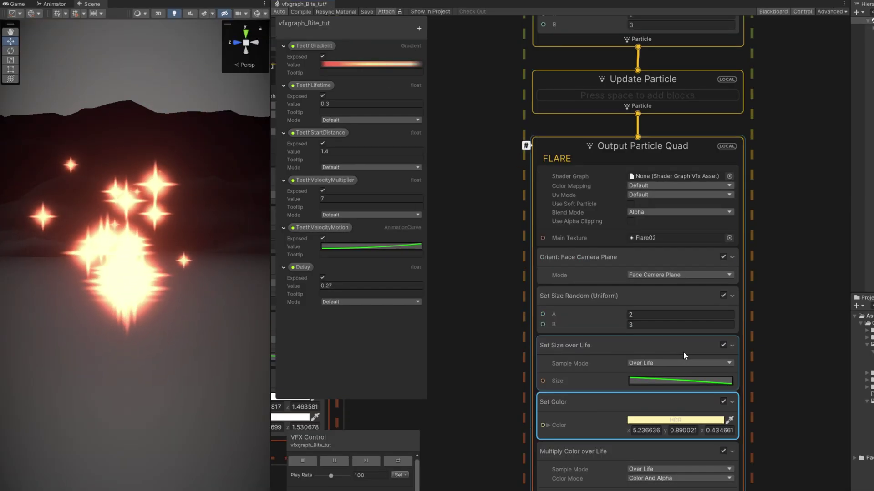
Add a Set Angle block to the flare system's Initialize Particle, using Uniform random with Z from 360 to -360
middle_drag(587, 39, 613, 426)
click(611, 432)
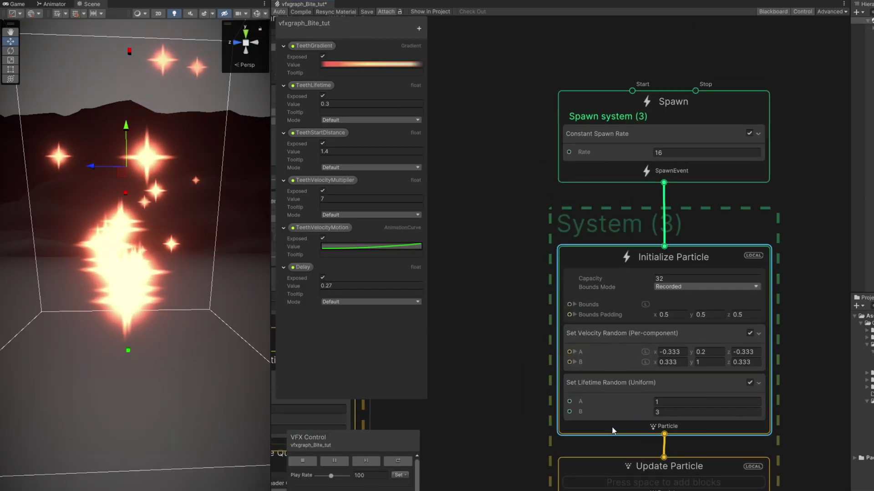
key(space)
text(set angle)
key(Return)
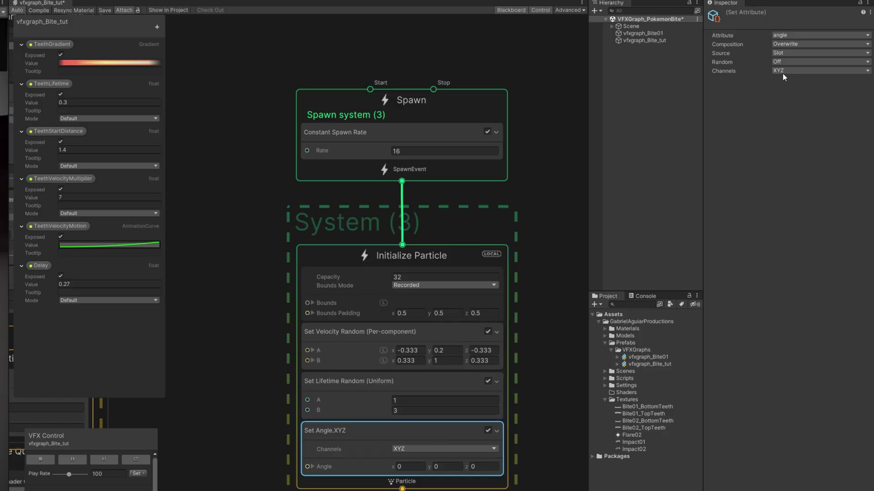
click(792, 61)
click(794, 90)
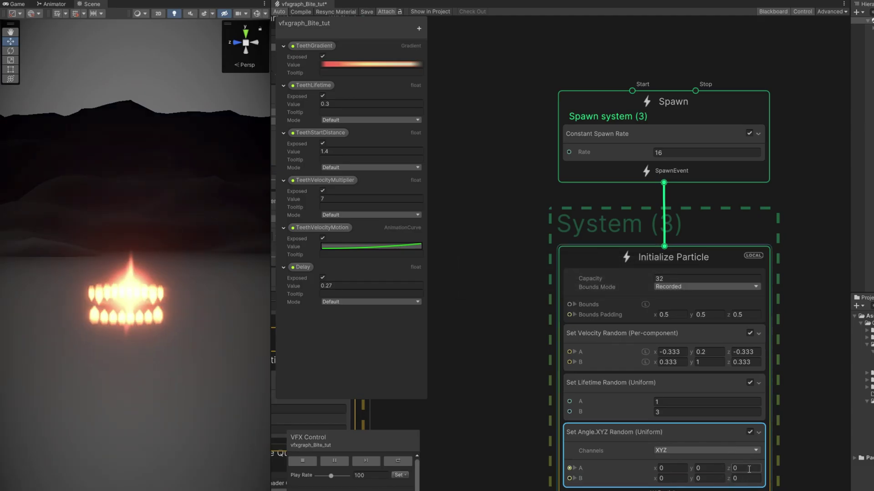
click(483, 467)
text(36)
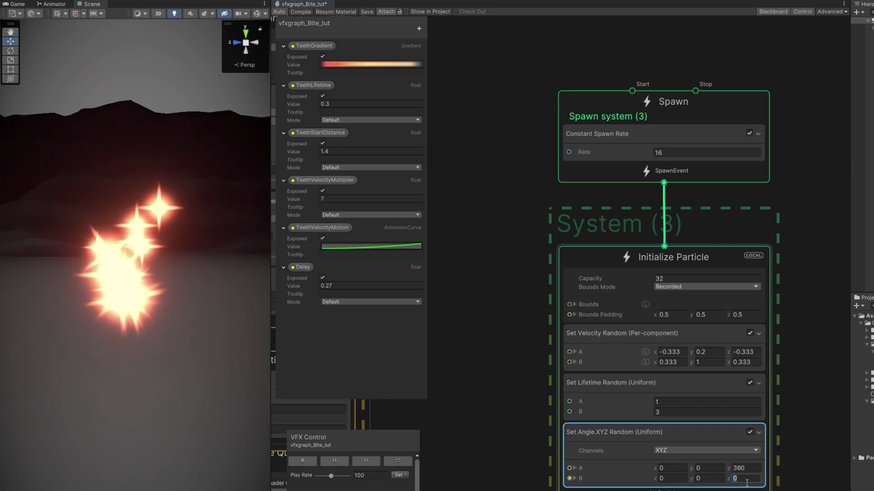
text(-360)
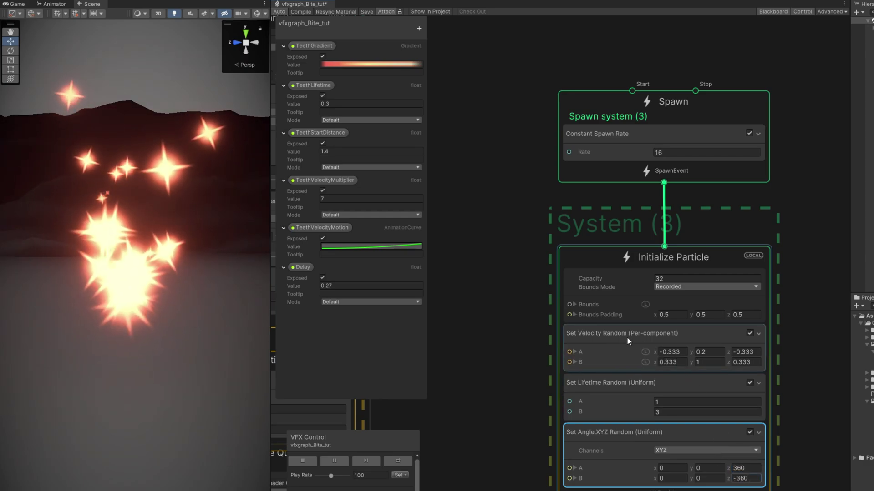
Delete the flare system's Set Velocity Random block and set its random lifetime to A 0.18 and B 0.22
click(587, 348)
key(Delete)
click(660, 345)
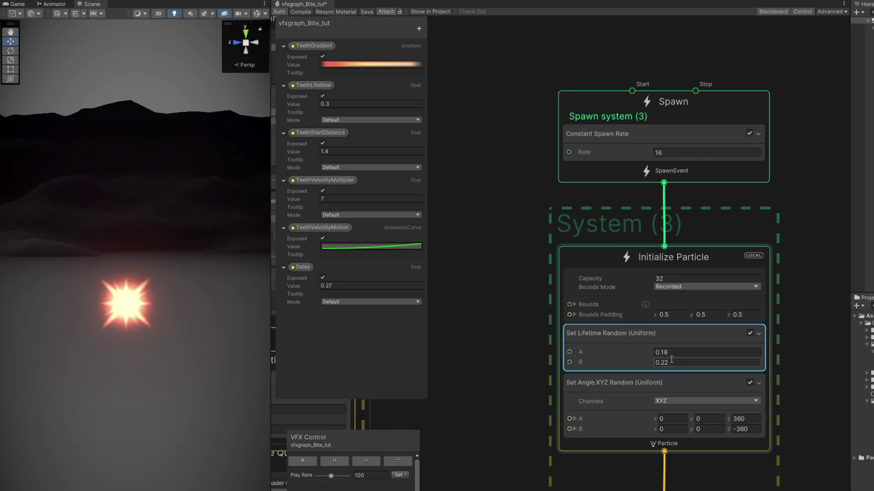
Replace the flare system's Constant Spawn Rate block with a Single Burst of count 1
click(648, 133)
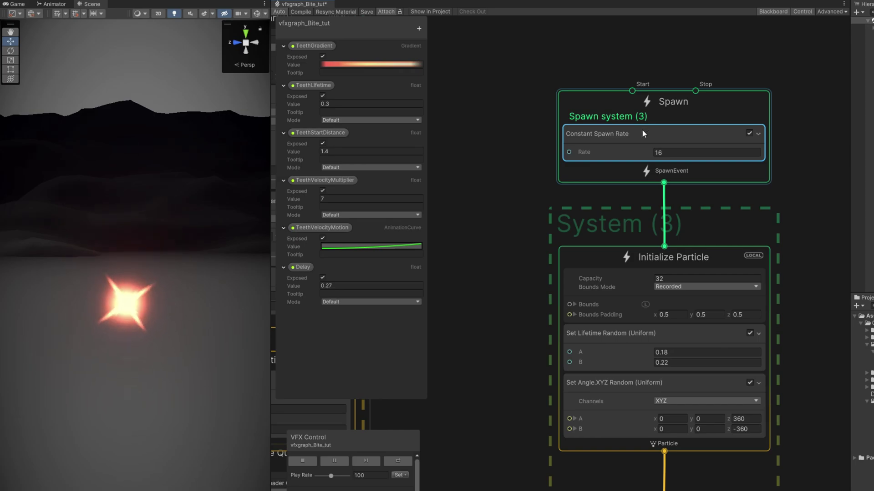
key(Delete)
click(599, 136)
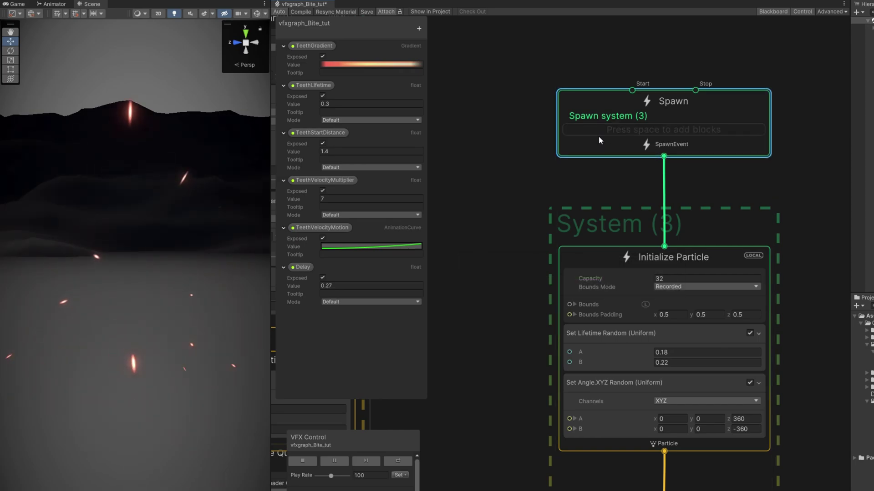
key(space)
text(bur)
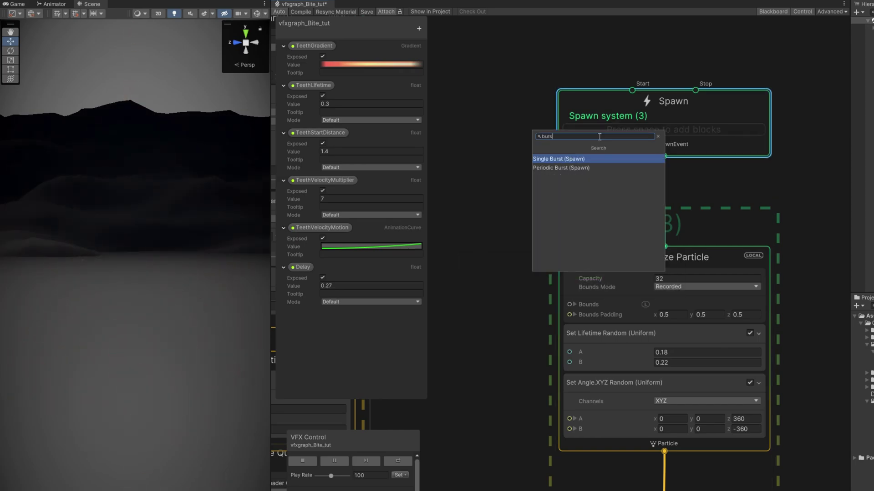
text(s)
key(Return)
click(664, 178)
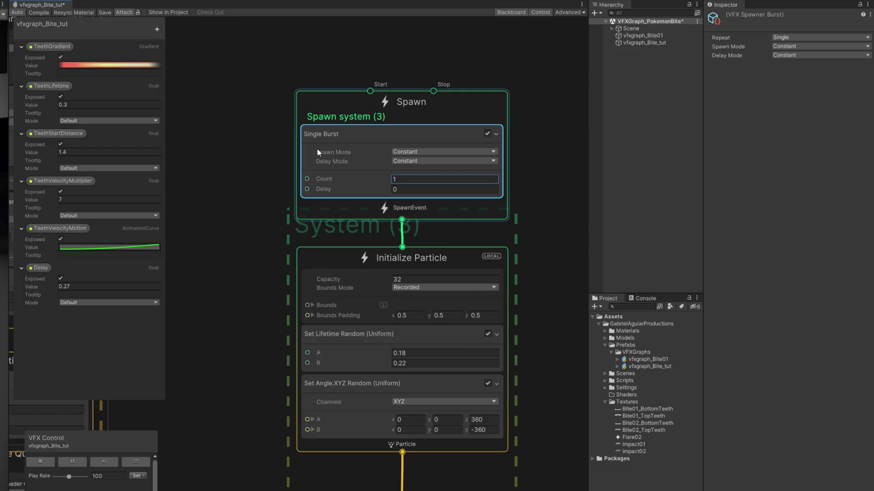
Enable a delay before loop on the flare's Spawn context and connect the Delay property to it
click(592, 110)
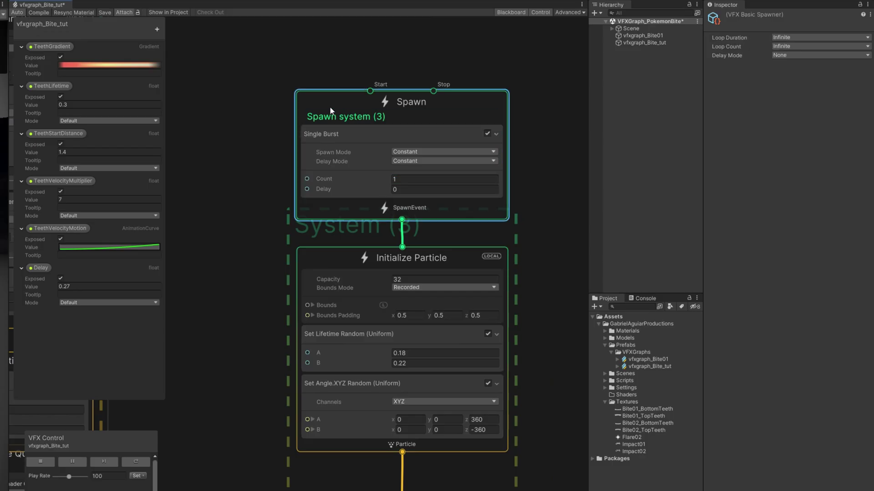
click(789, 56)
click(801, 85)
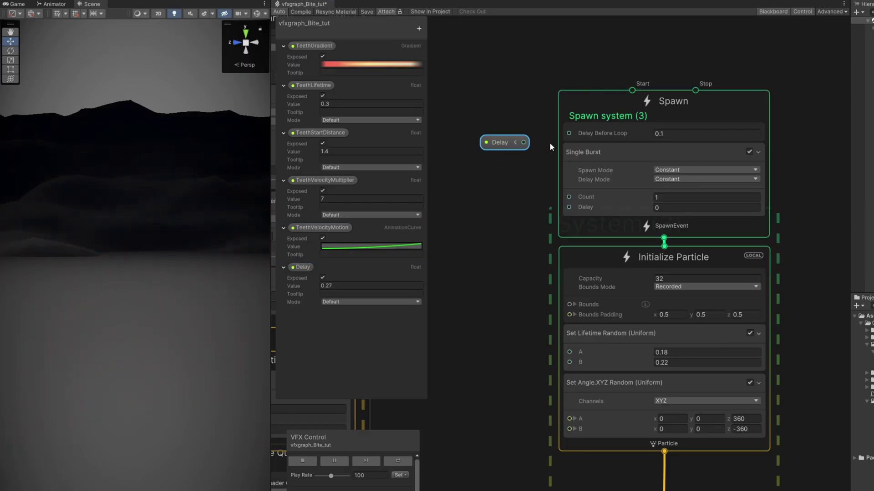
drag(568, 132, 569, 133)
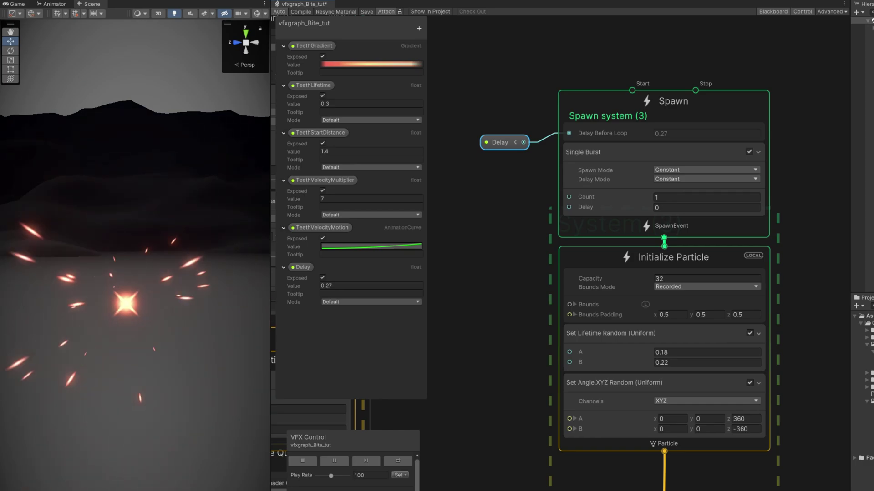
Set the flare's random lifetime B to 0.2 and open the composition options of its Set Size over Life block
click(680, 359)
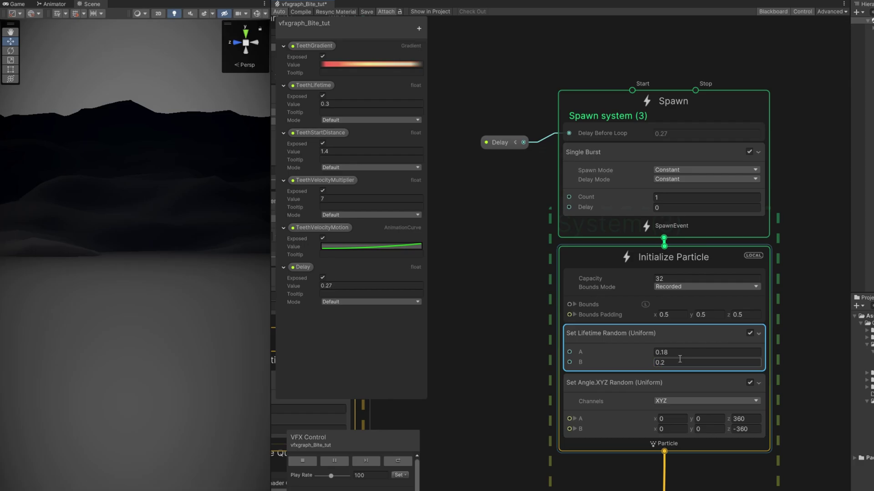
middle_drag(514, 460, 520, 329)
middle_drag(483, 460, 485, 323)
click(624, 321)
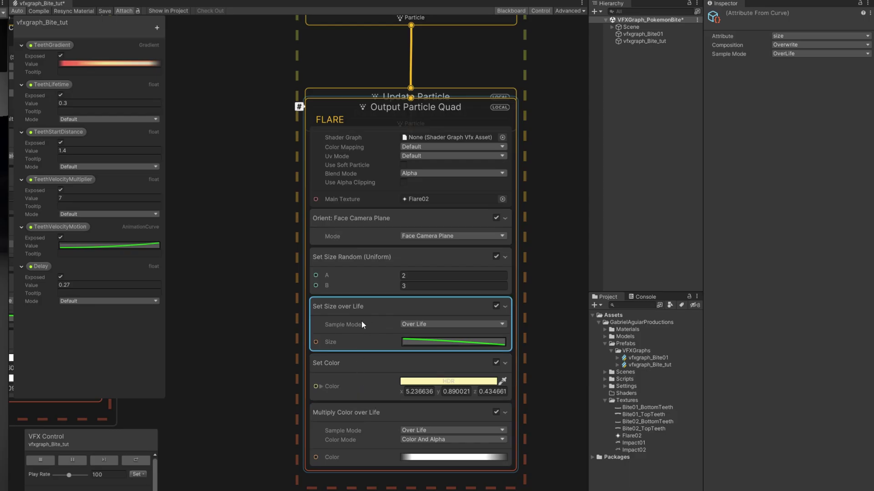
click(792, 44)
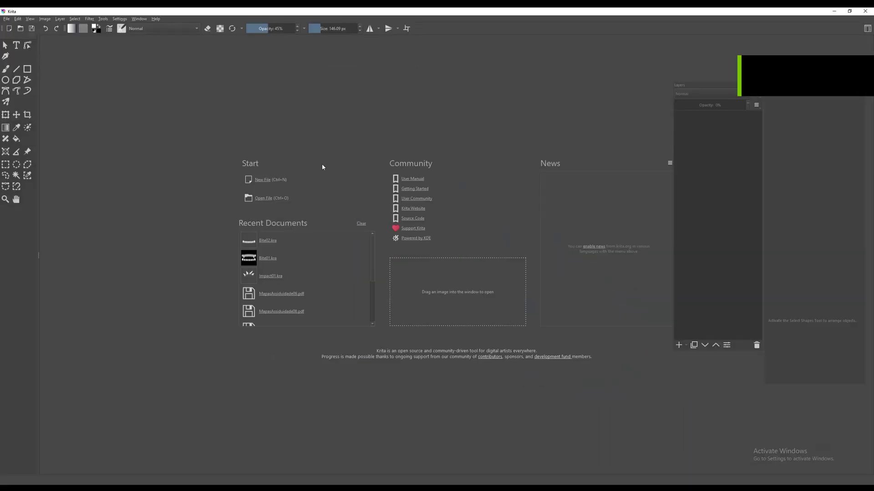
In Krita, create a new 2048 by 2048 px RGB/Alpha document with 8-bit integer depth
key(ctrl+n)
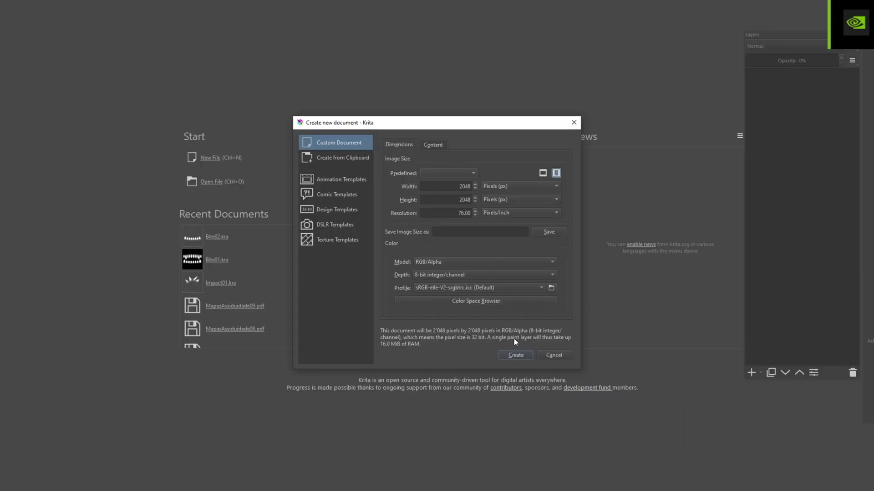
click(516, 356)
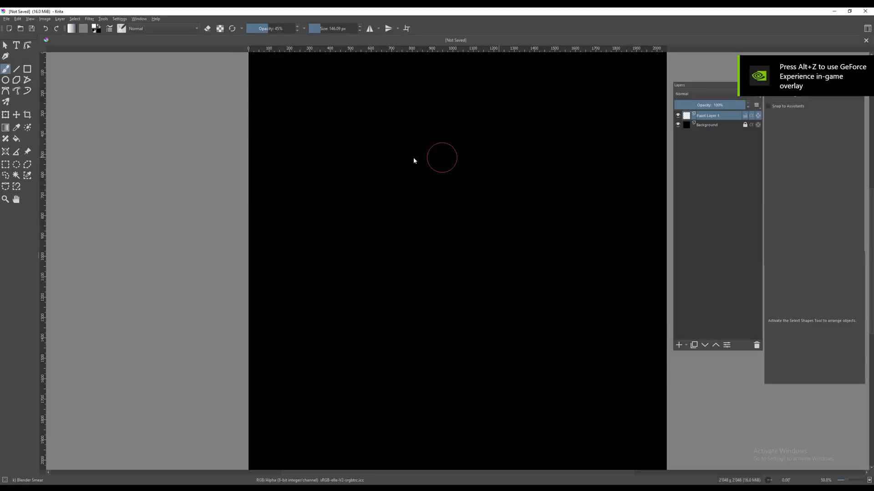
Paint a soft white radial glow with a brighter core at the canvas centre, using the Airbrush Soft preset at decreasing brush sizes
click(121, 28)
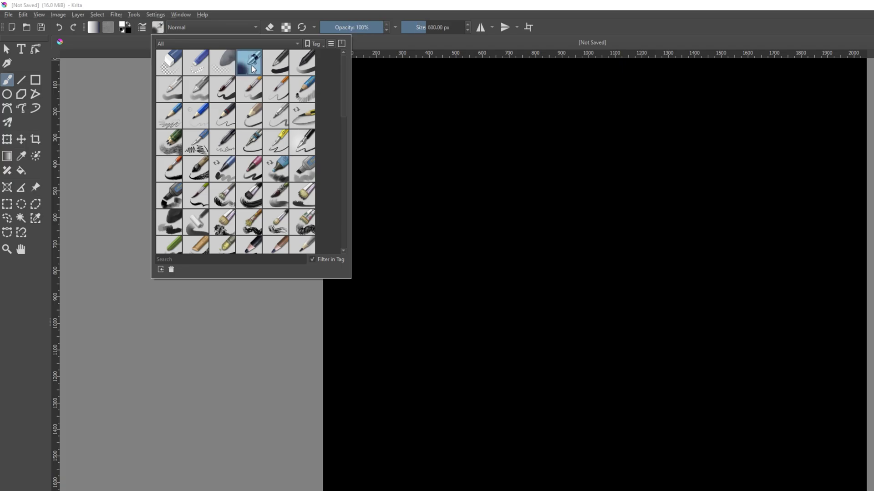
click(252, 64)
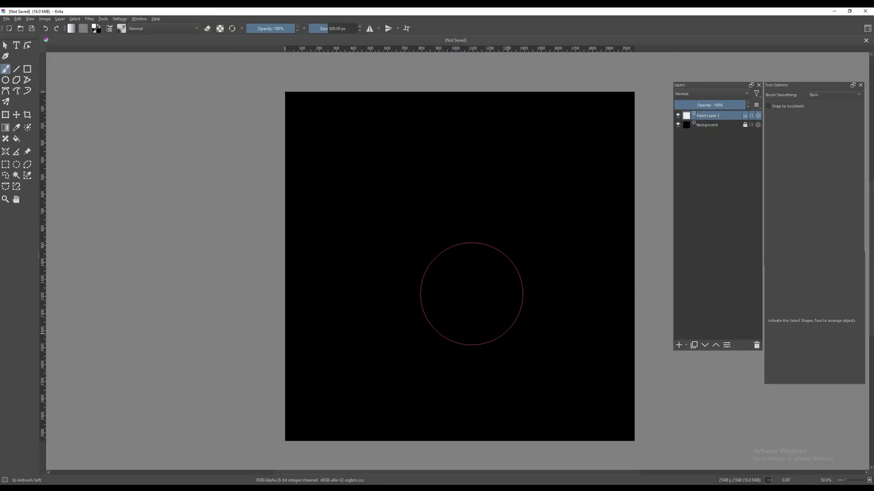
mouse_move(442, 272)
shift+mouse_down()
mouse_move(524, 272)
mouse_move(457, 270)
mouse_move(449, 259)
shift+mouse_up()
click(445, 262)
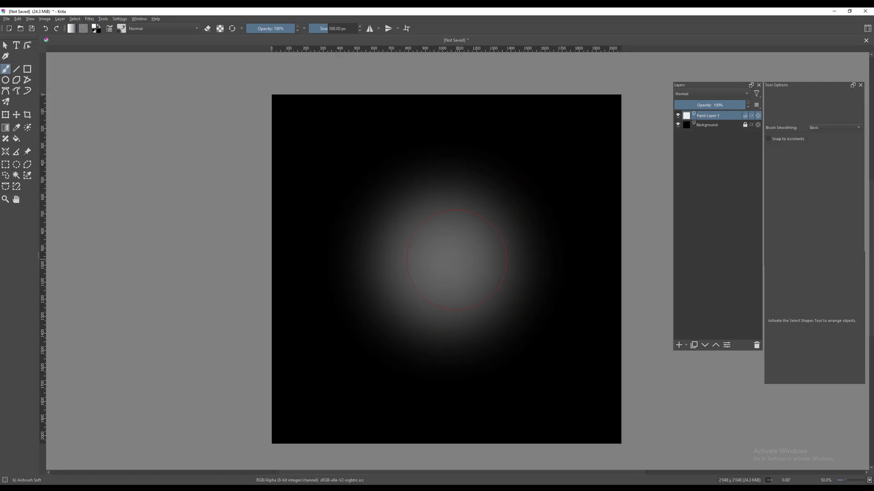
click(446, 261)
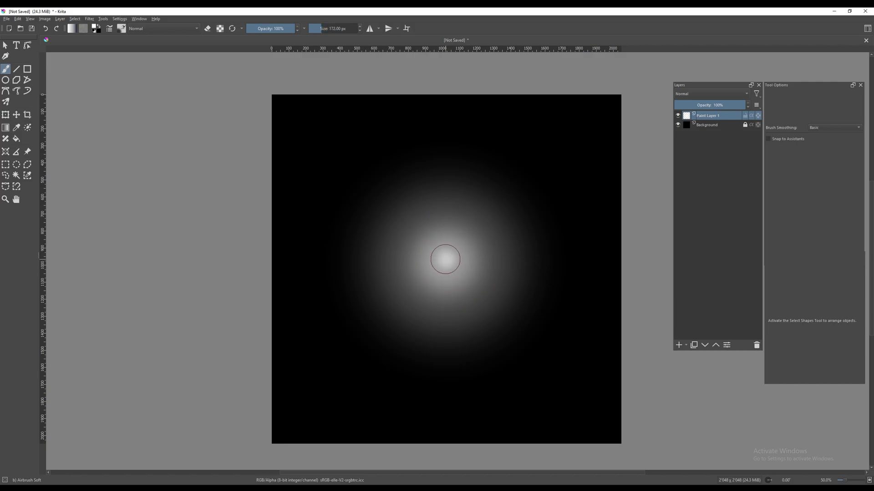
Duplicate Paint Layer 1 and transform the copy into a narrow, taller vertical streak centred on the glow
right_click(723, 116)
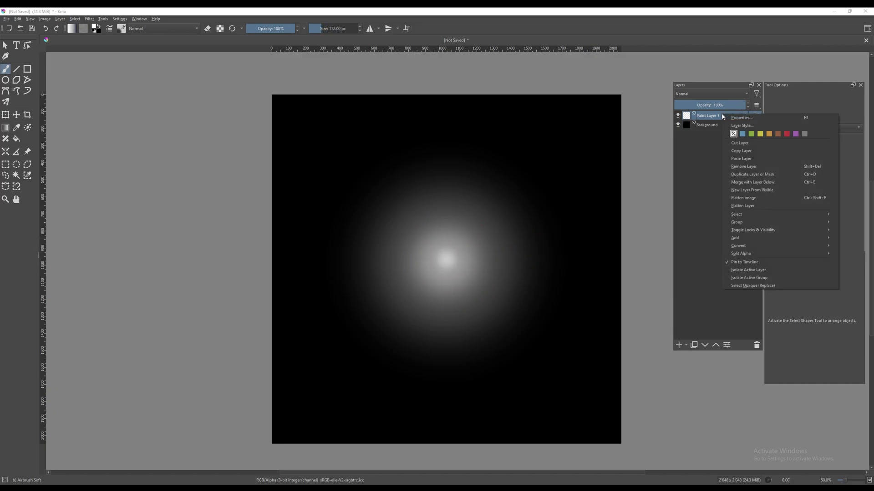
click(753, 174)
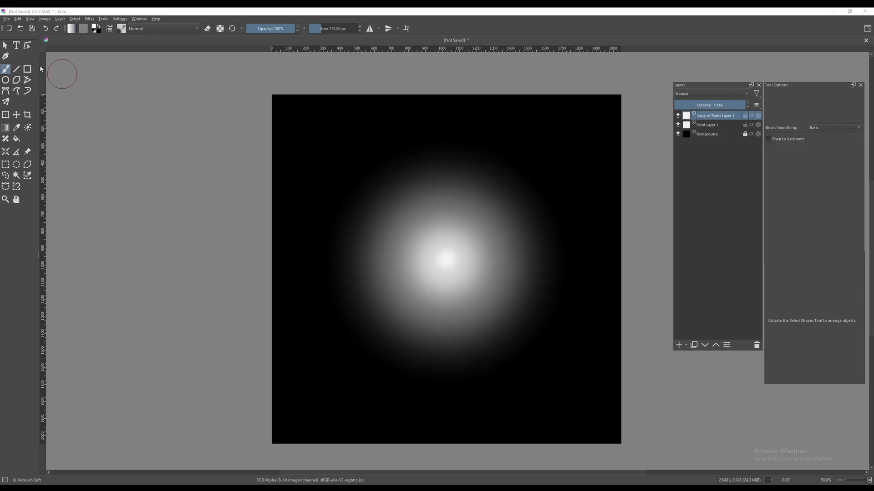
click(6, 46)
key(ctrl+t)
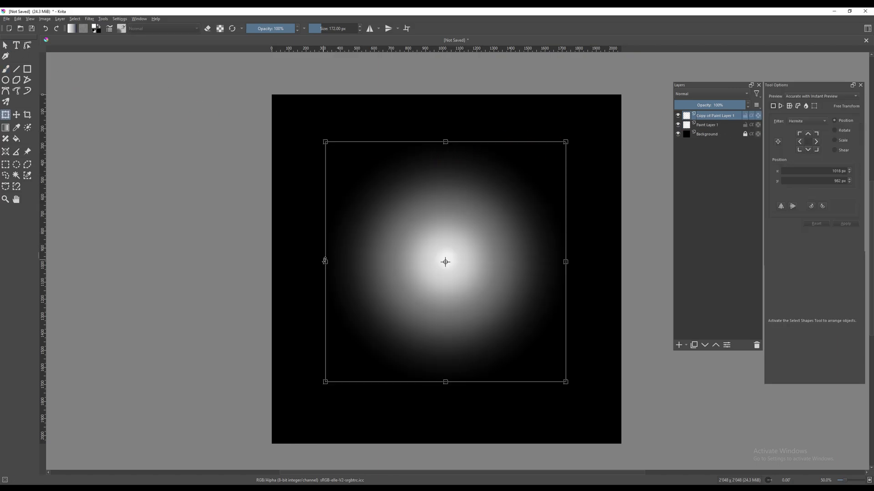
drag(324, 262, 416, 240)
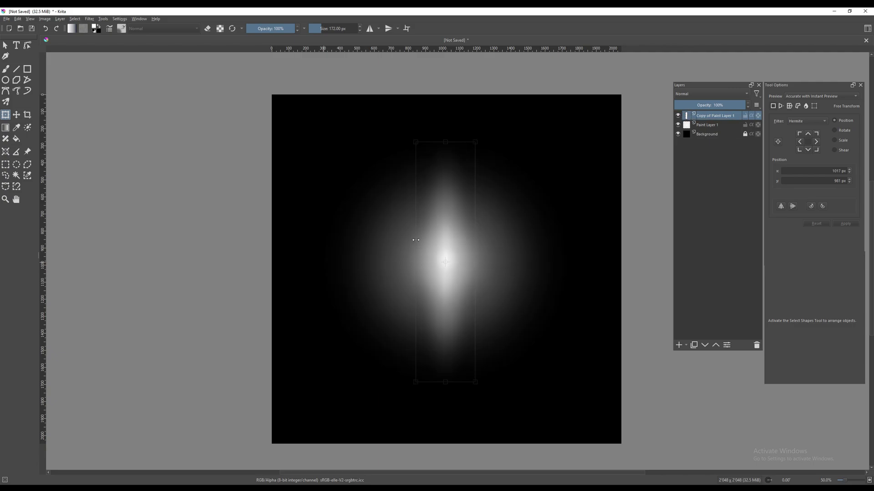
drag(445, 144, 447, 100)
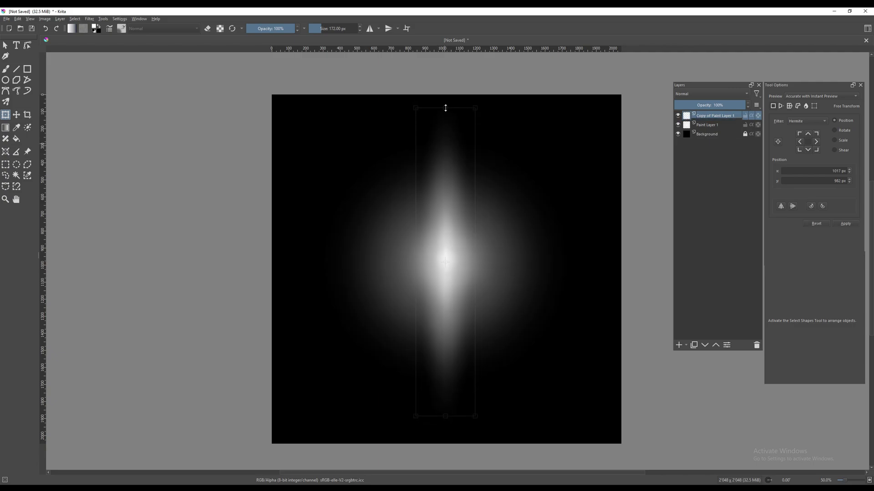
Duplicate the vertical streak layer and rotate the copy 90 degrees to form a horizontal streak across the glow
right_click(723, 118)
click(732, 178)
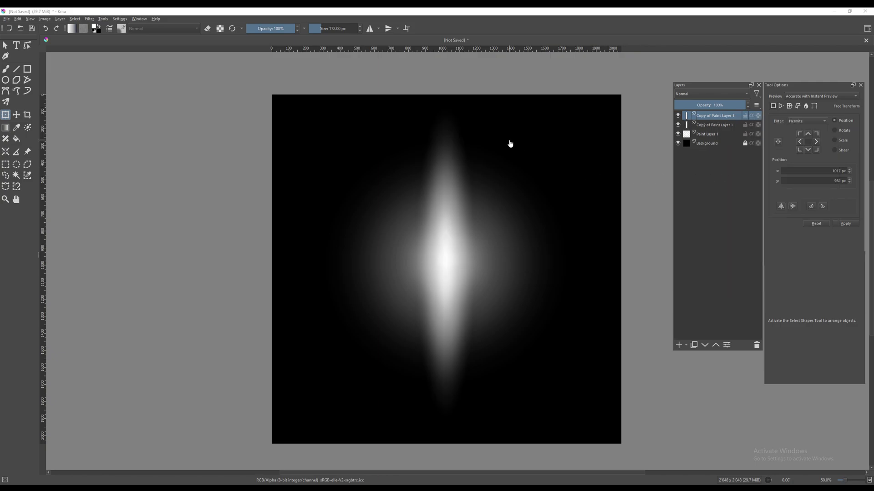
drag(493, 123, 214, 218)
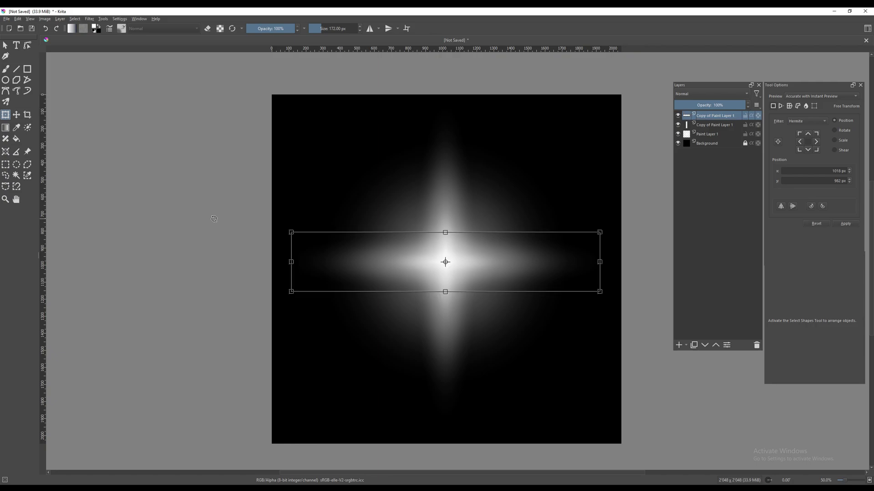
middle_drag(582, 175, 585, 173)
Duplicate the vertical streak layer again and scale the copy down to a thinner, shorter streak around the same centre
right_click(706, 126)
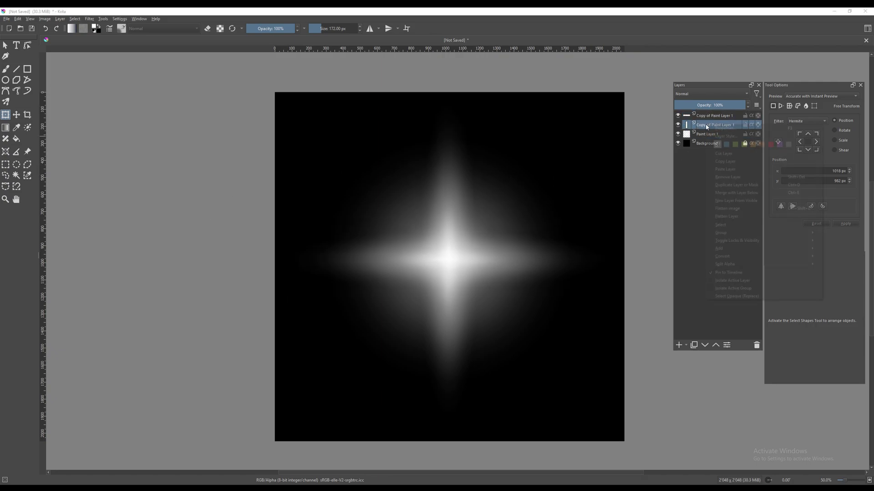
click(737, 187)
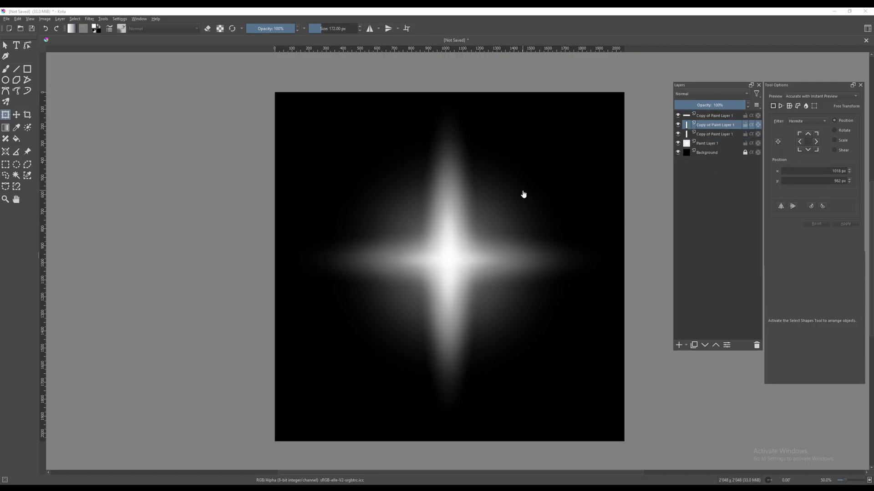
key(ctrl+t)
alt+drag(421, 254, 436, 255)
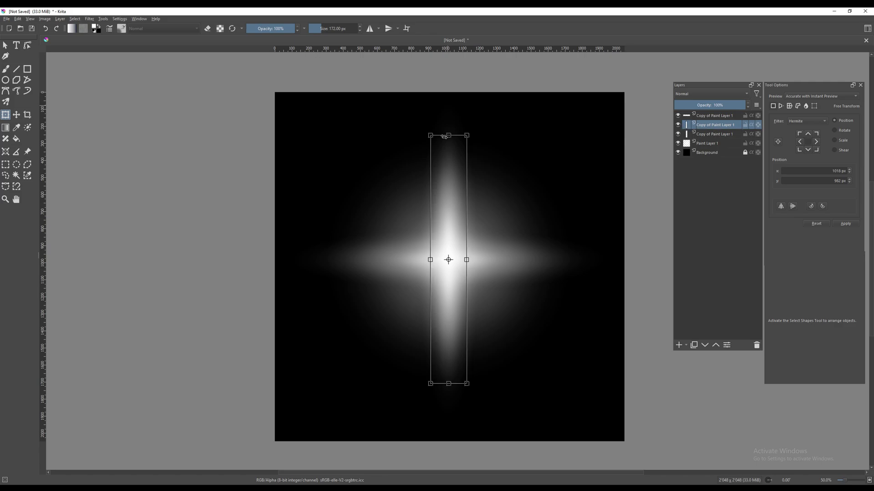
scroll(501, 152, down, 2)
scroll(577, 195, up, 2)
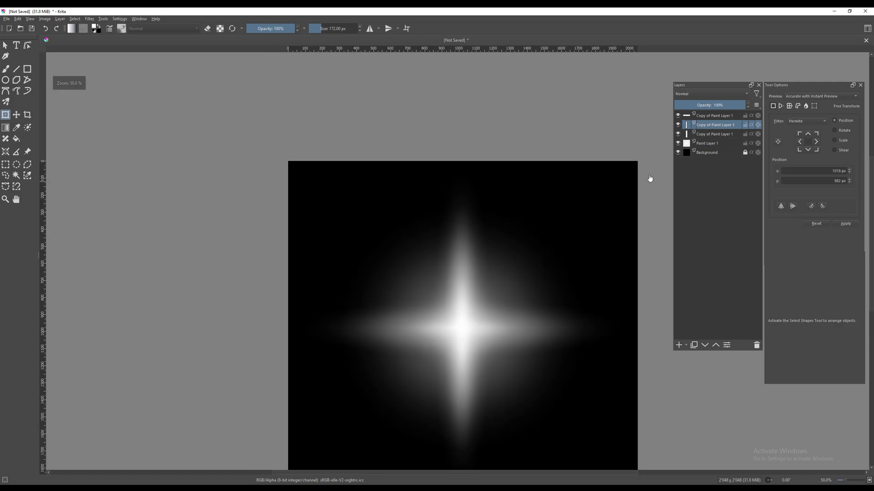
Hide the black Background layer and start exporting the flare to the Elements folder with PNG image as the file type
click(679, 153)
key(ctrl+shift+e)
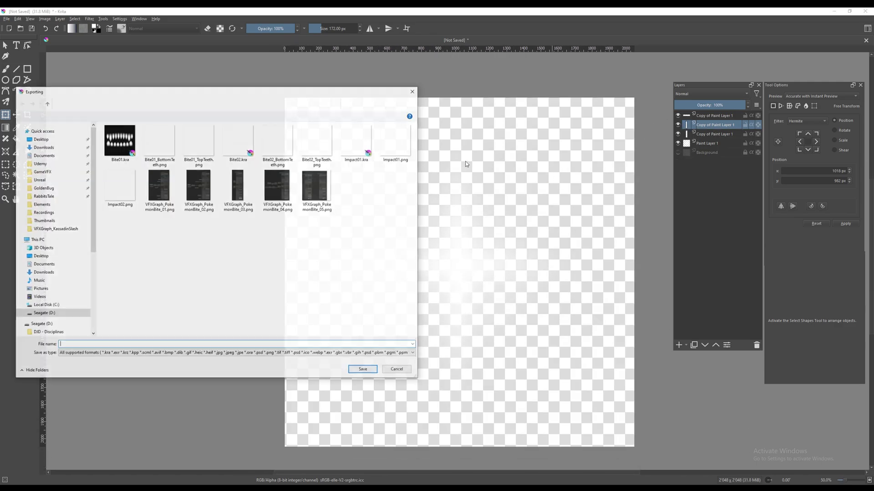
click(119, 355)
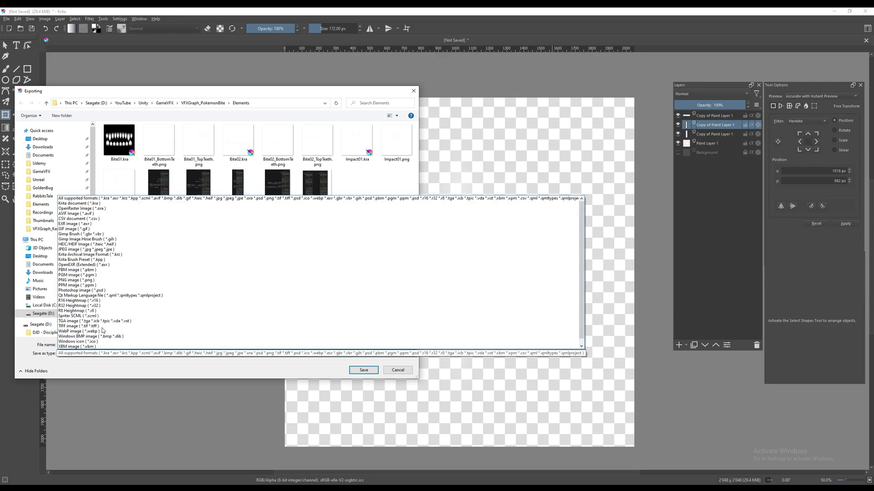
click(91, 277)
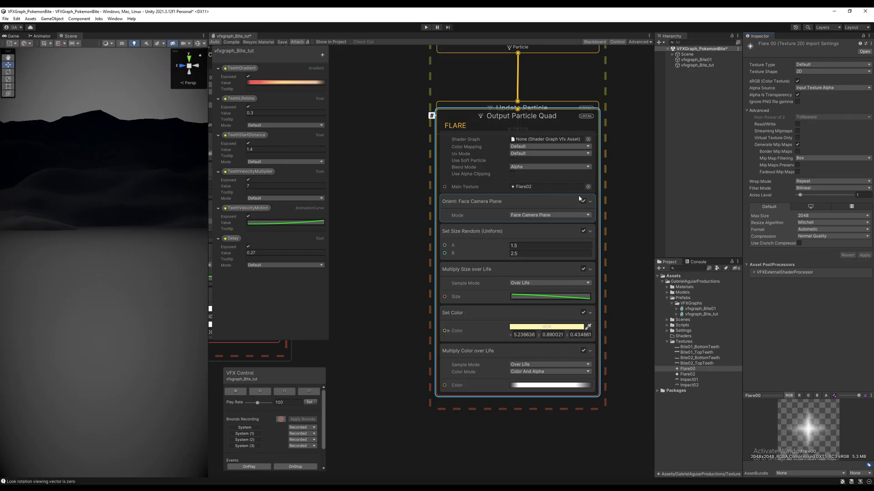
In Unity, set the flare output's Main Texture to Flare00 and play the vfxgraph_Bite_tut effect
click(588, 187)
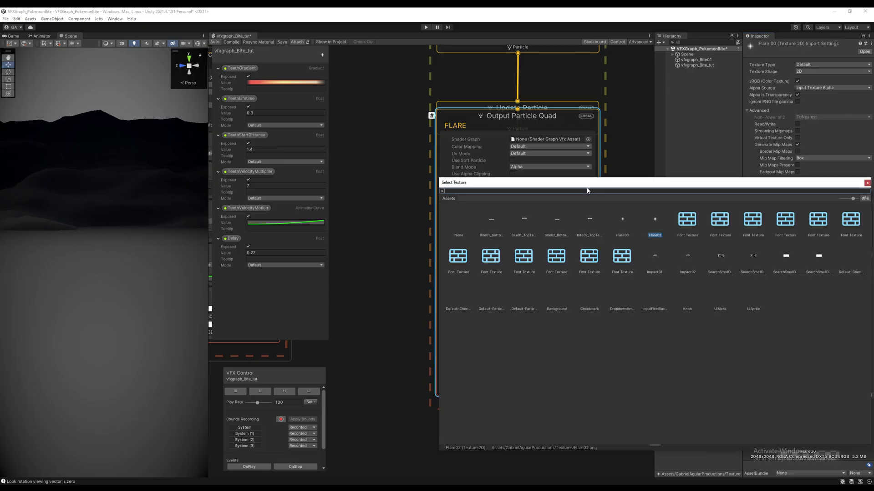
double_click(621, 220)
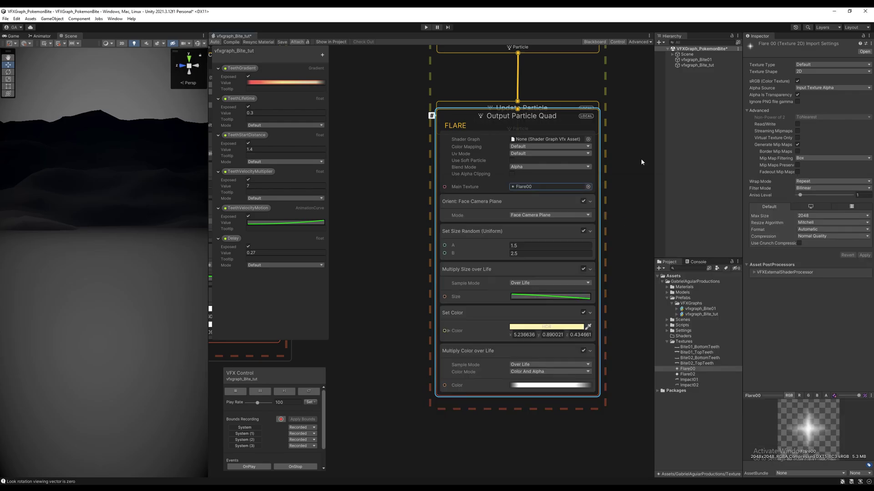
click(691, 65)
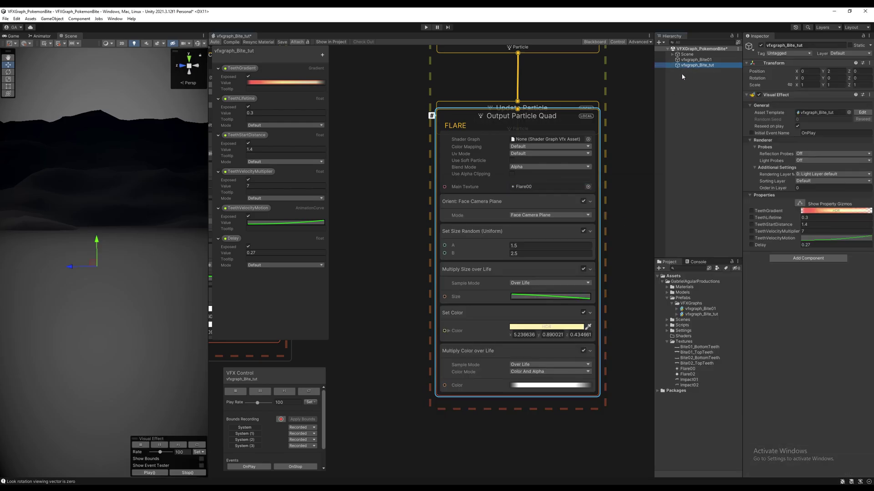
click(147, 474)
click(688, 374)
click(248, 467)
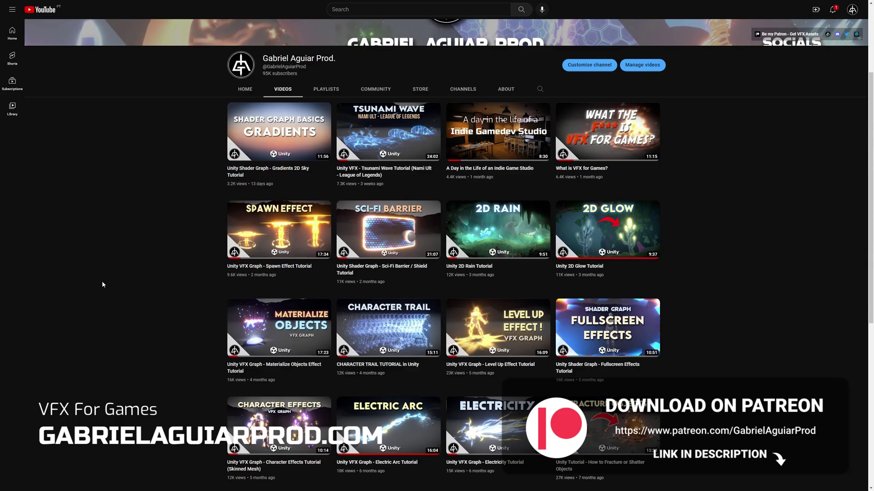
scroll(109, 282, down, 7)
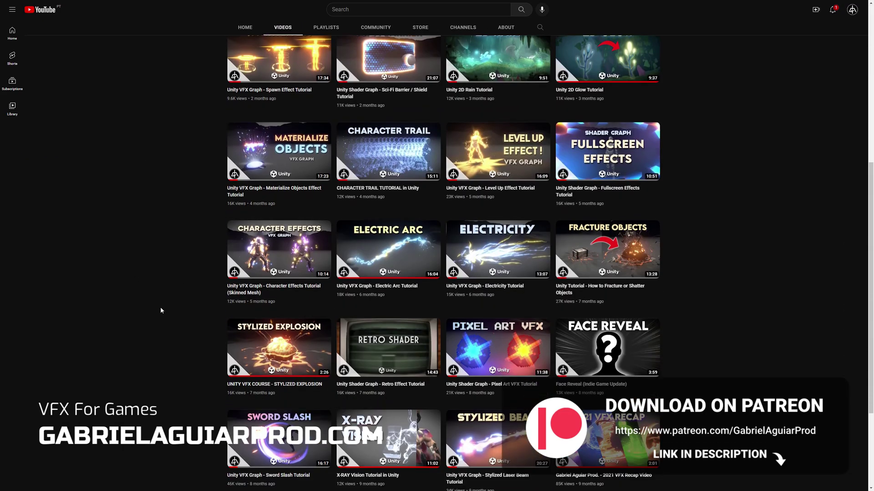
scroll(518, 316, down, 10)
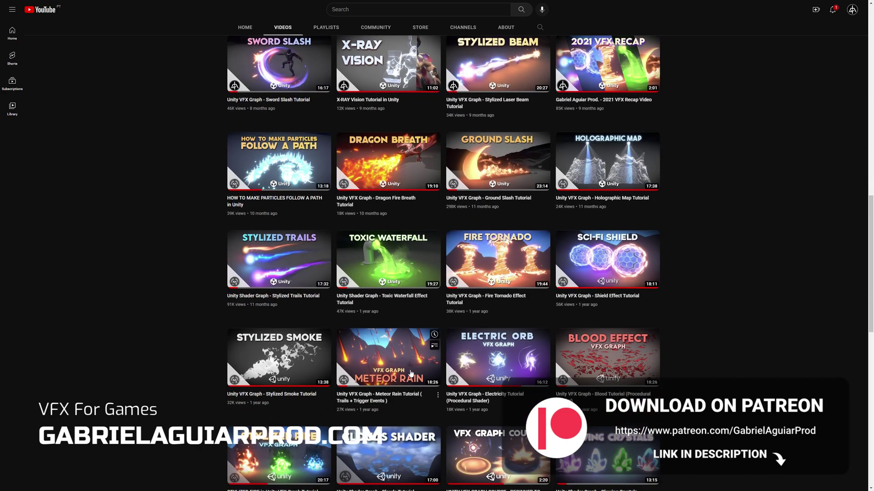
scroll(513, 377, down, 7)
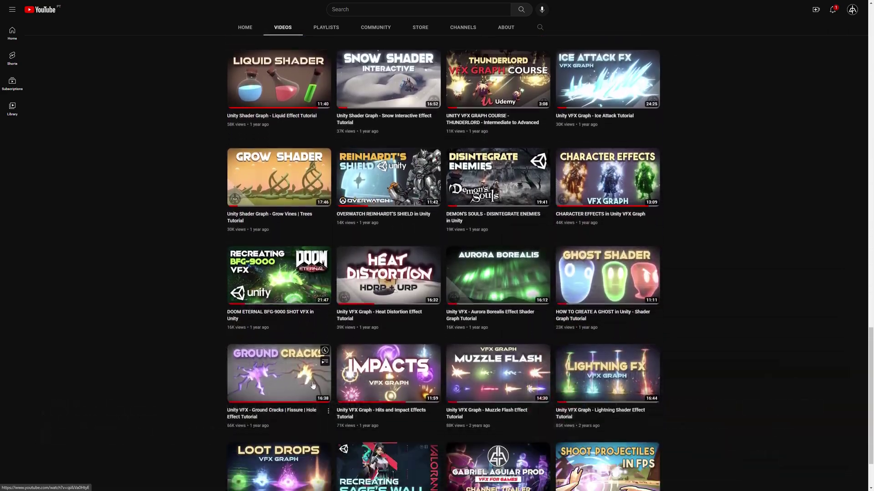
scroll(344, 400, down, 15)
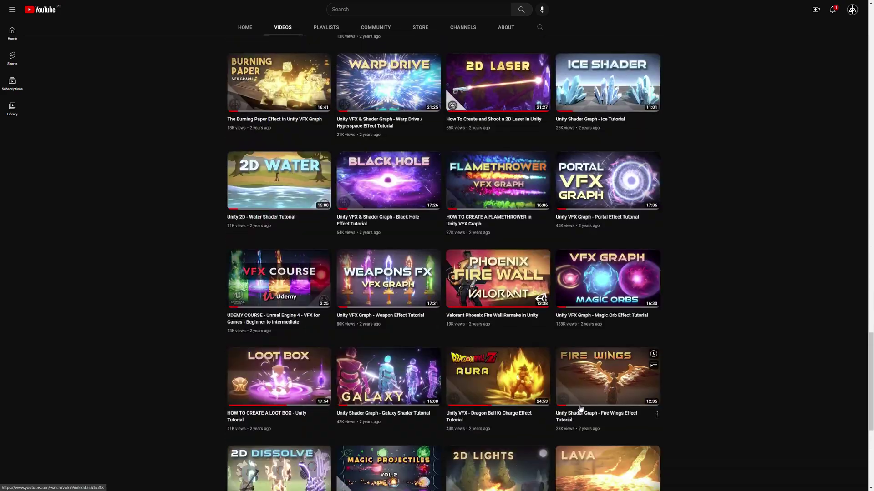